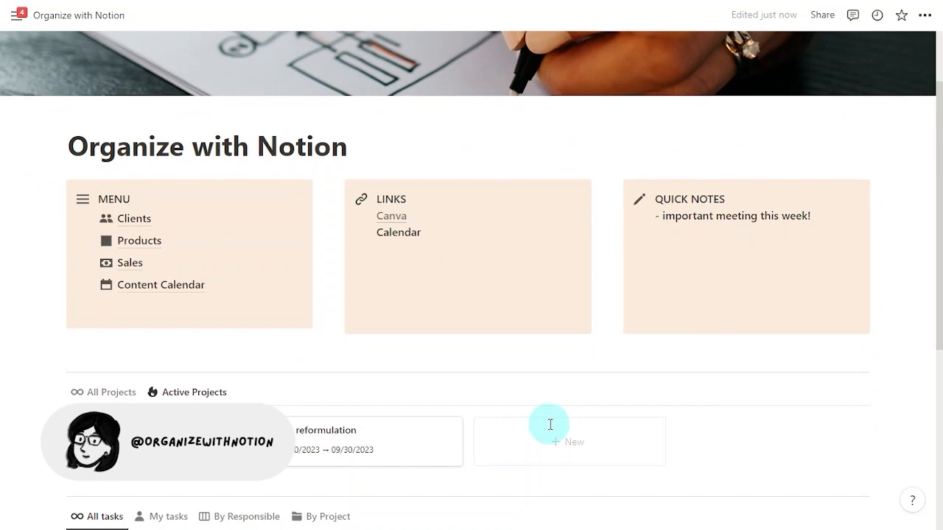
Look over the finished dashboard page and open the workspace updates
scroll(550, 427, down, 2)
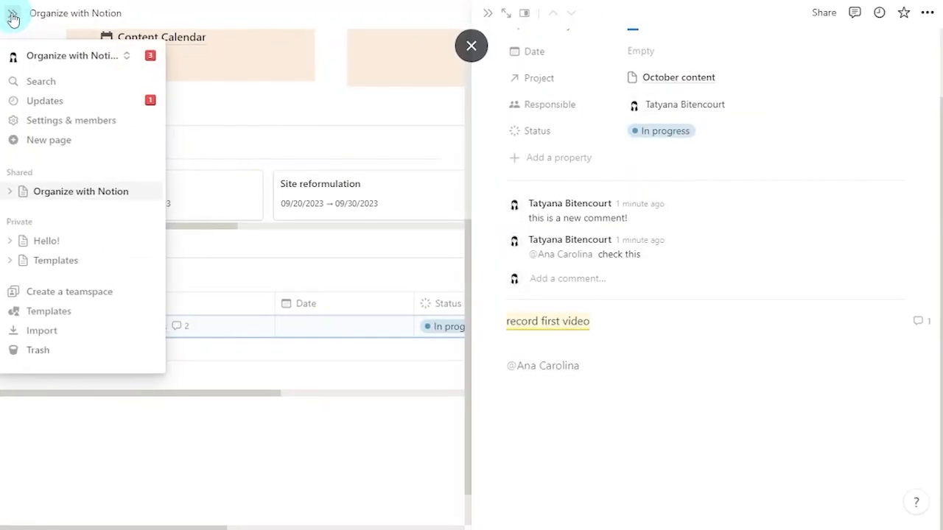
click(12, 17)
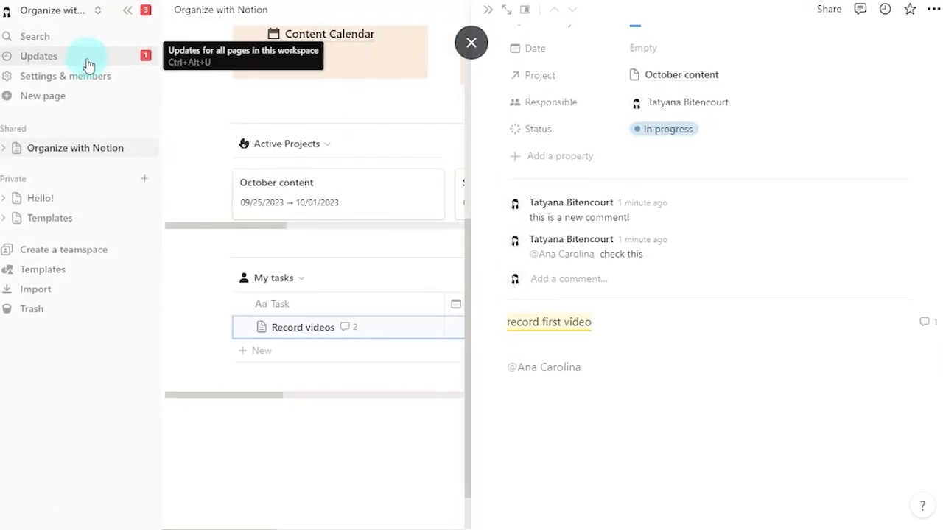
click(81, 59)
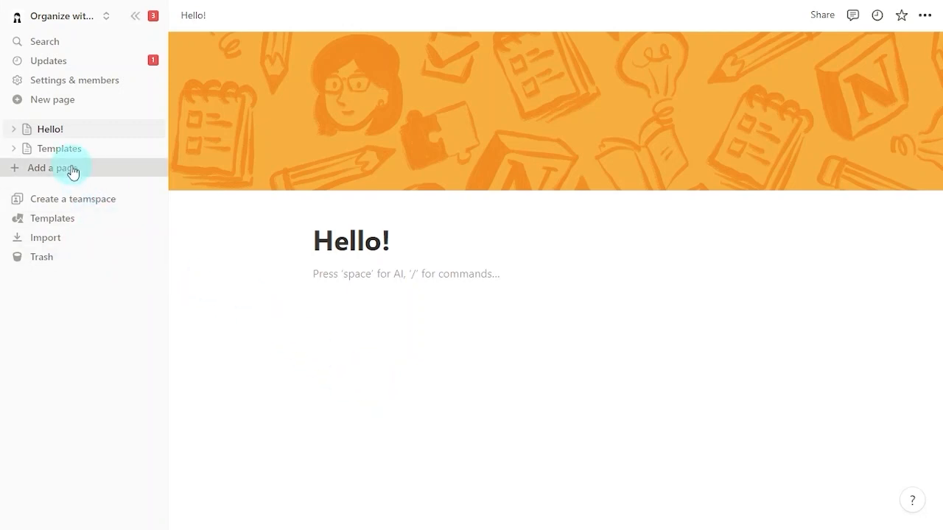
Create a new empty page titled "Organize with Notion"
text(O)
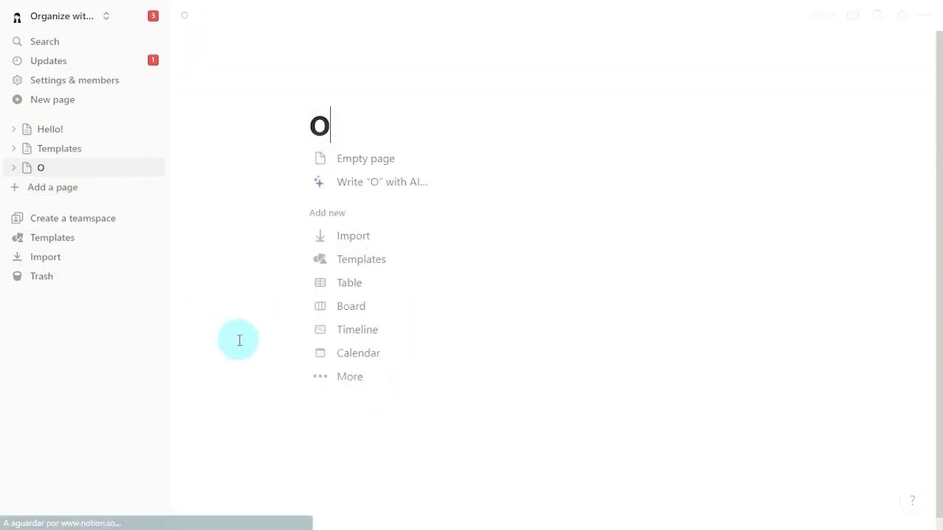
text(rganize with Notion)
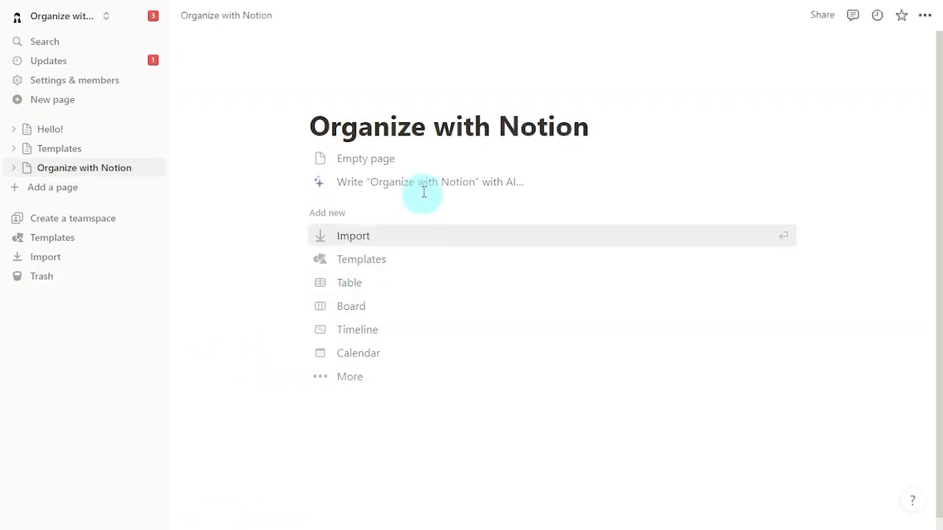
click(426, 162)
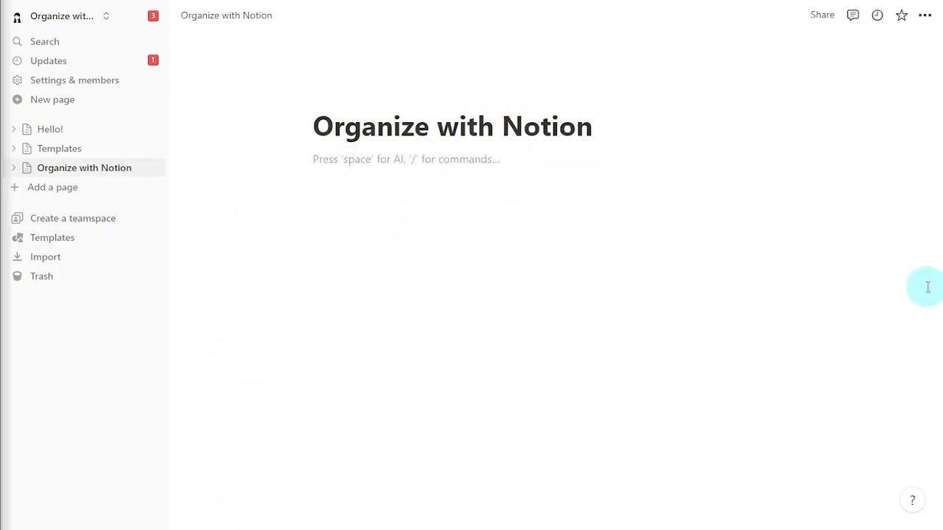
Add a cover to the page and change it to an Unsplash photo of hands at a meeting table, searching for "company"
mouse_move(552, 99)
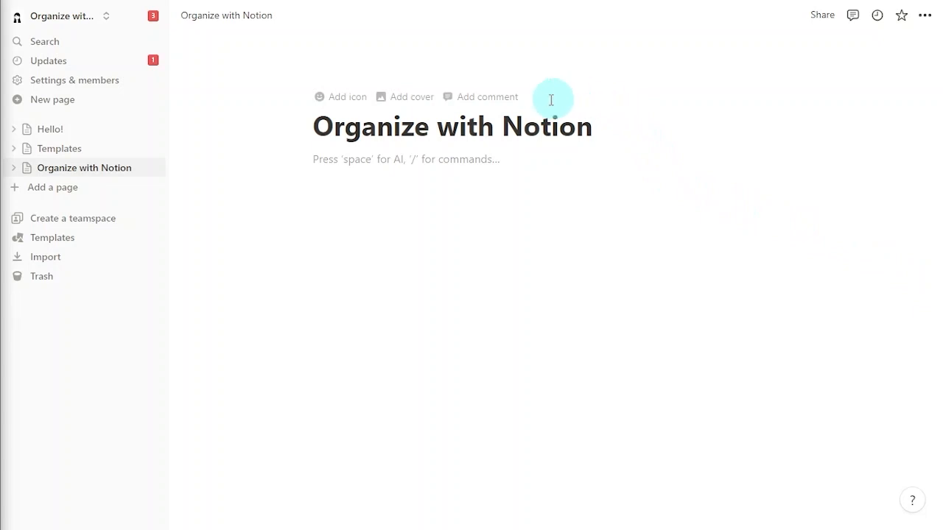
click(421, 101)
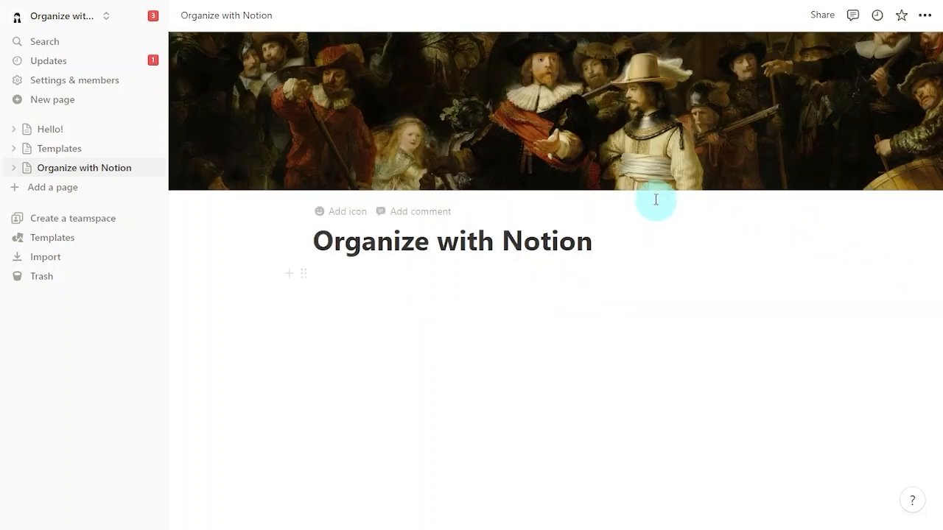
mouse_move(675, 156)
click(704, 178)
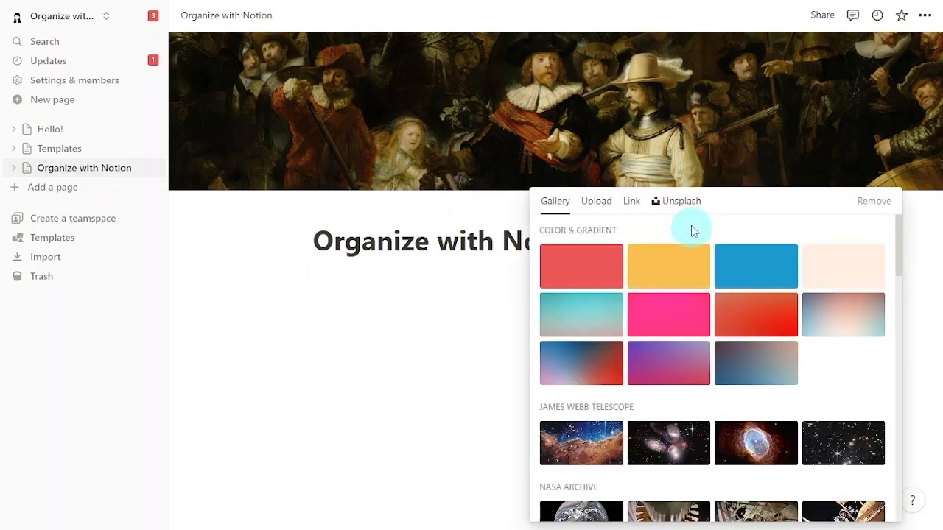
click(681, 207)
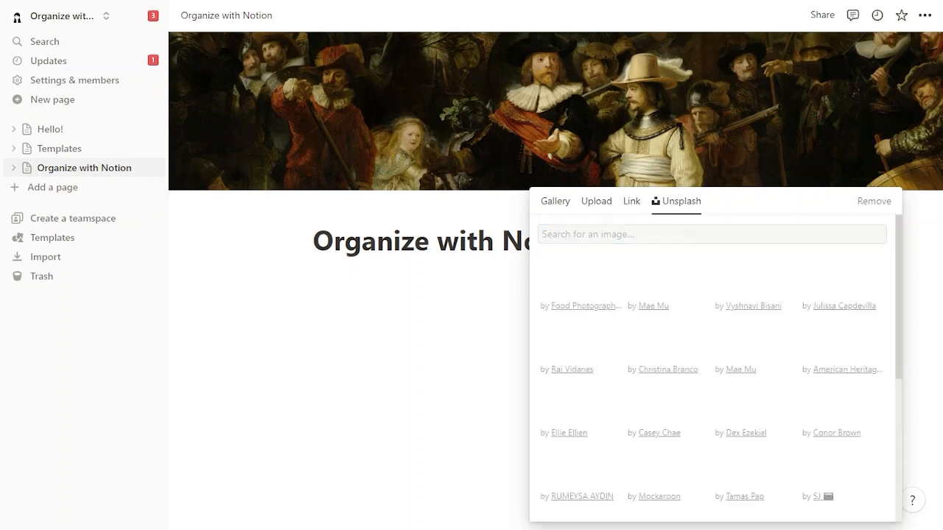
text(company)
scroll(899, 374, down, 1)
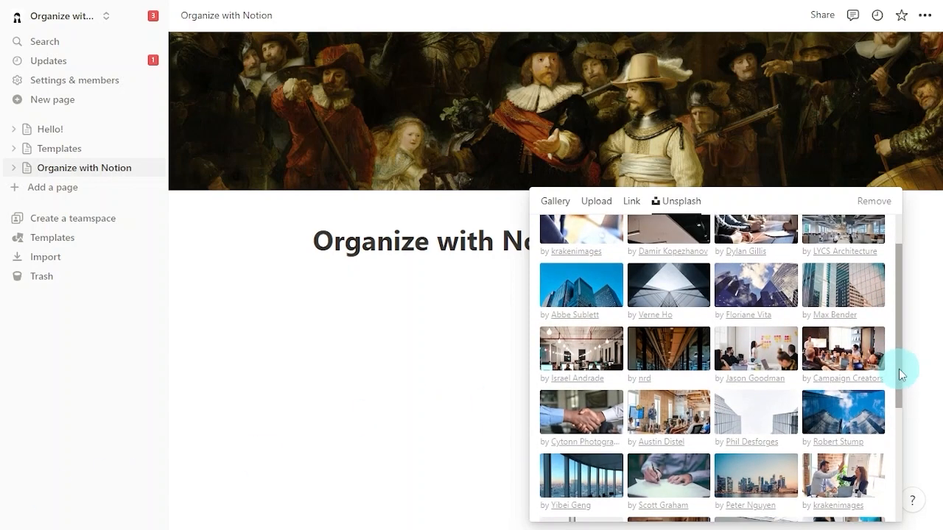
scroll(898, 369, up, 1)
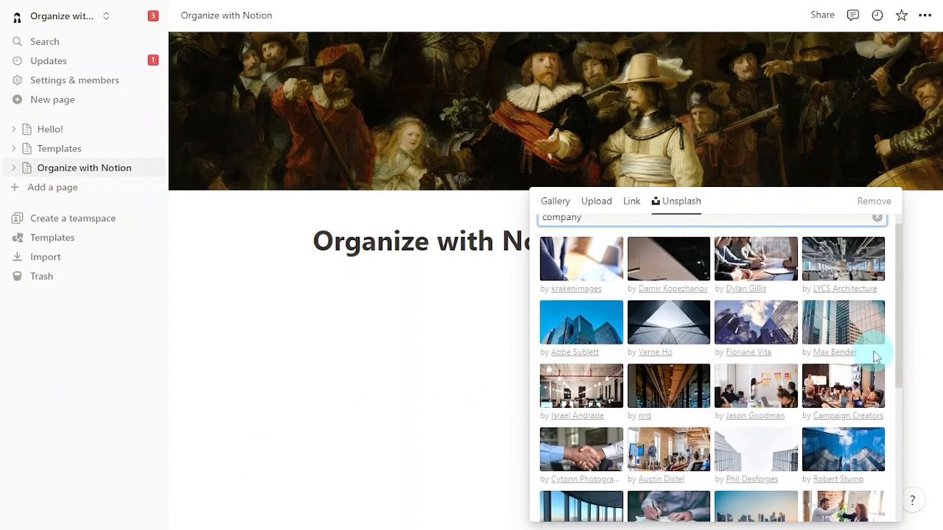
click(755, 258)
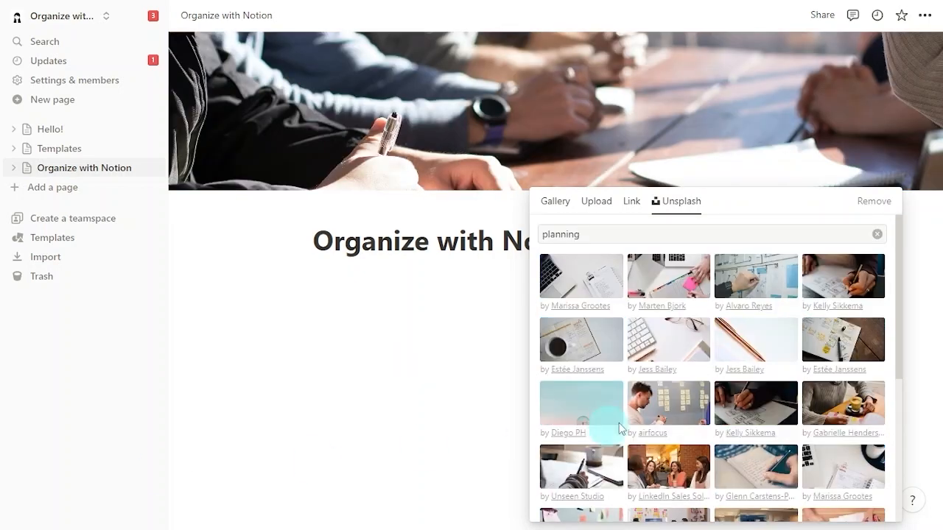
Replace the cover with an Unsplash "planning" photo of a hand drawing wireframes and reposition it to show the pen tip
click(791, 298)
click(381, 392)
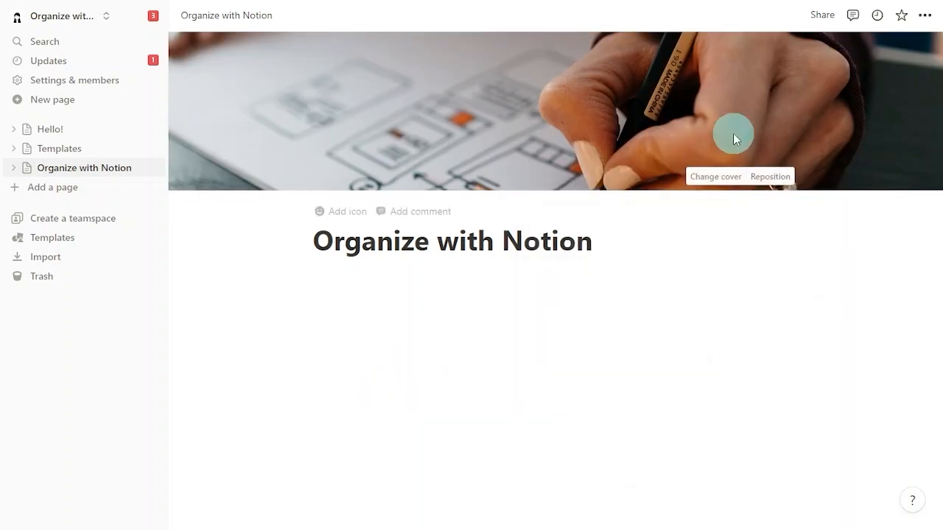
click(761, 178)
drag(663, 147, 600, 44)
click(726, 233)
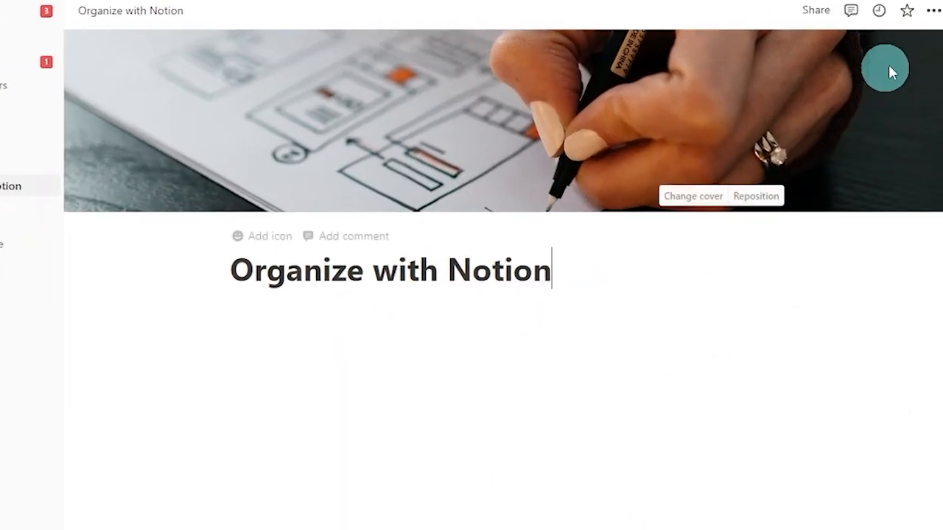
Turn on full width for the page and collapse the sidebar
click(933, 16)
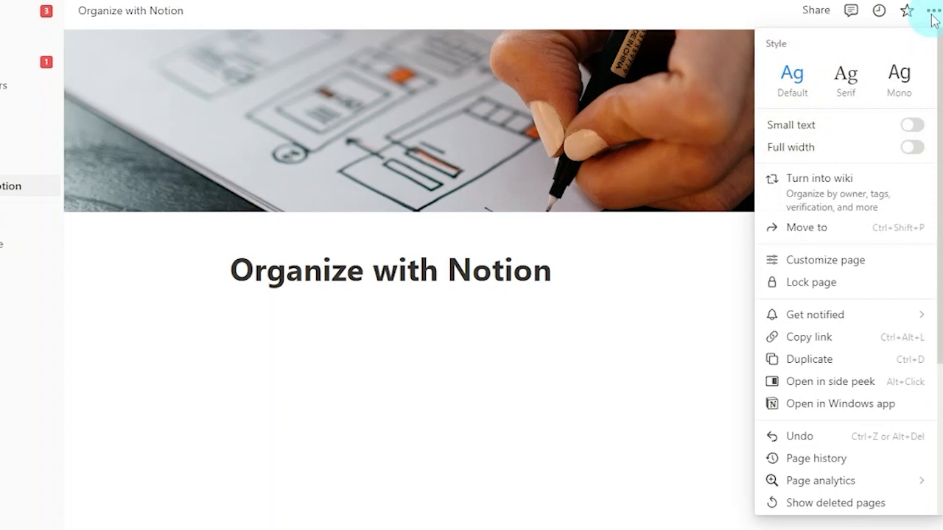
click(913, 147)
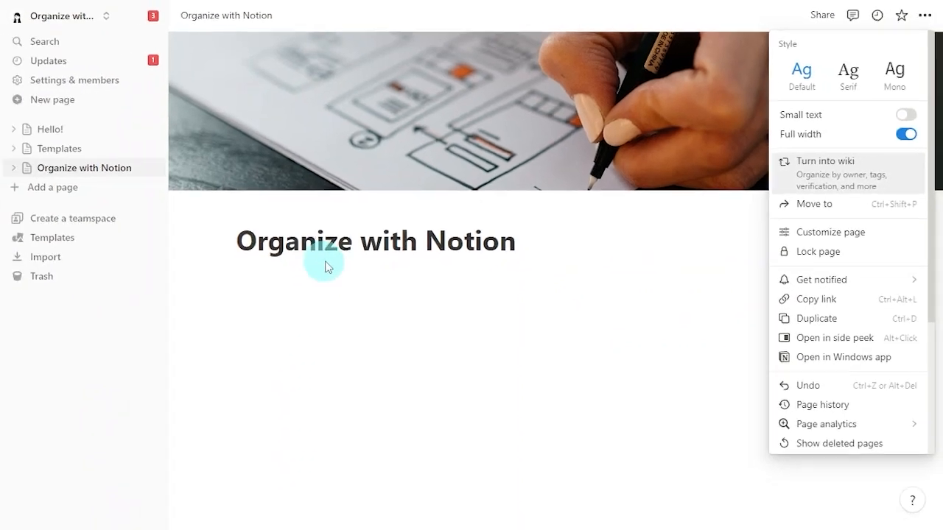
click(242, 294)
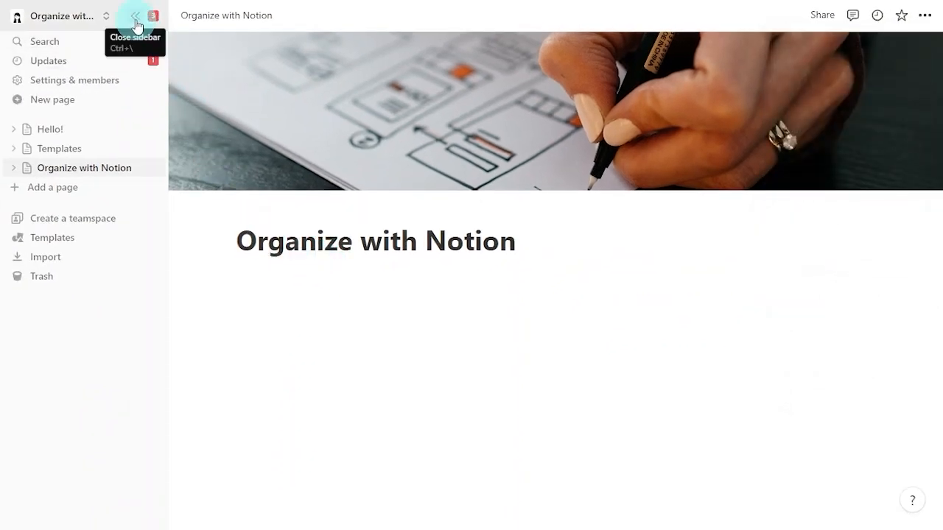
click(136, 25)
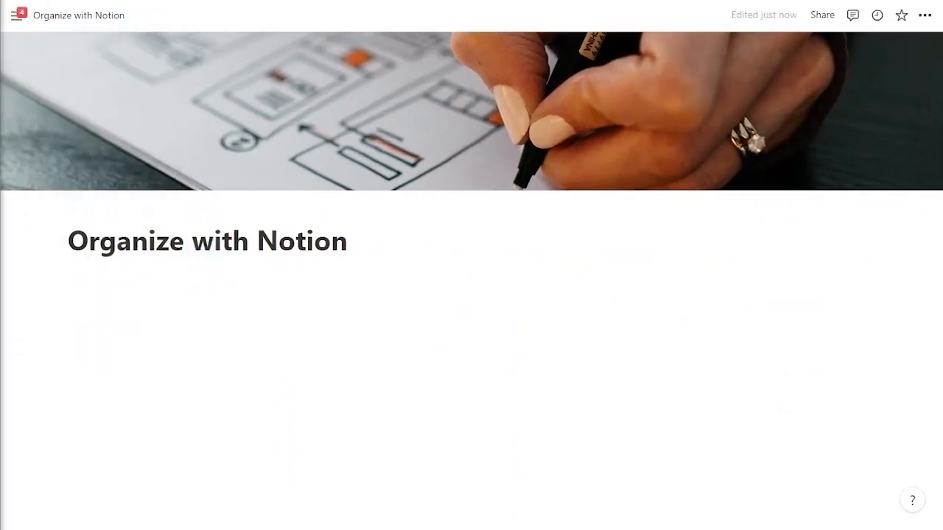
Insert a 3 columns block below the page title and enter "column 1" in the first column
click(538, 286)
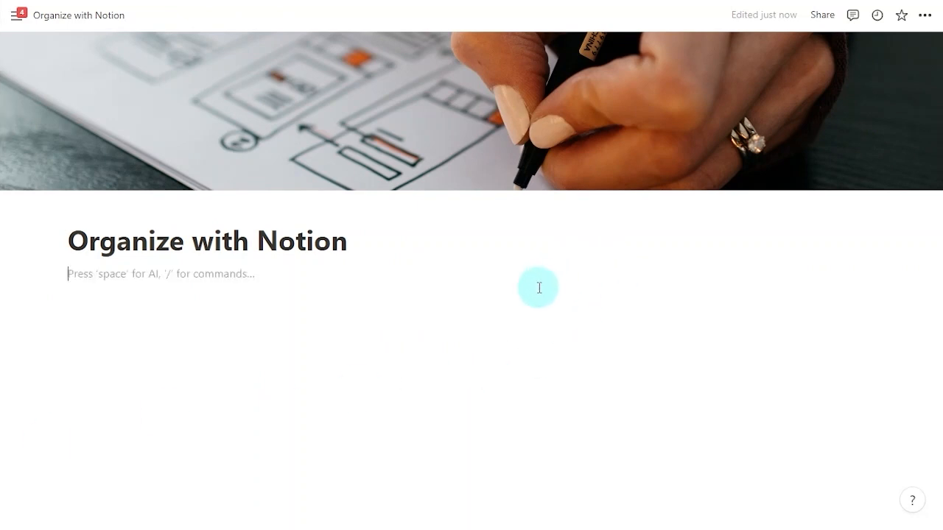
text(/)
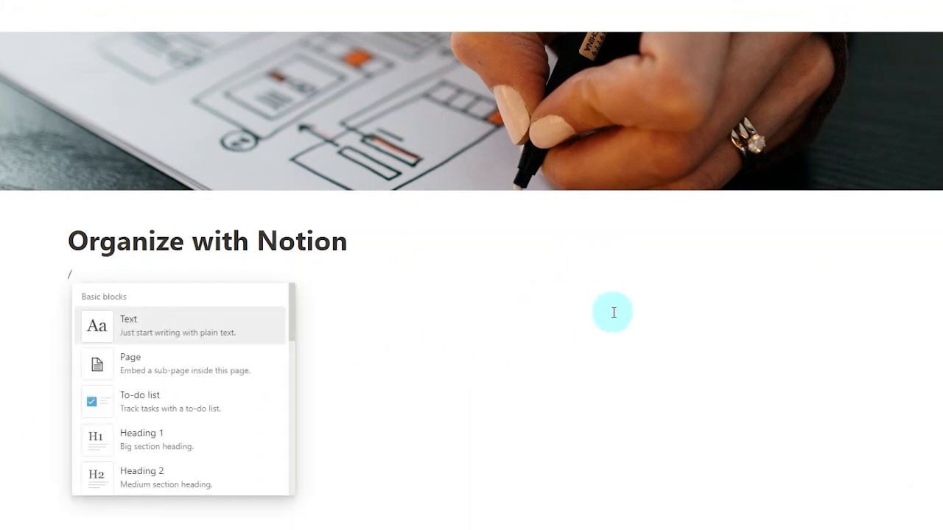
text(3 colu)
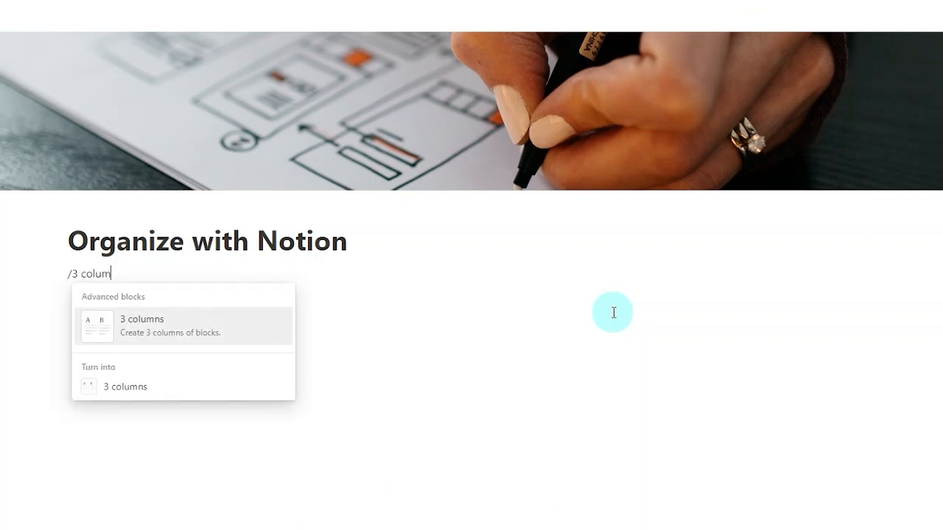
text(m)
key(Return)
Enter "column 2" in the second column and "column 3" in the third
click(476, 277)
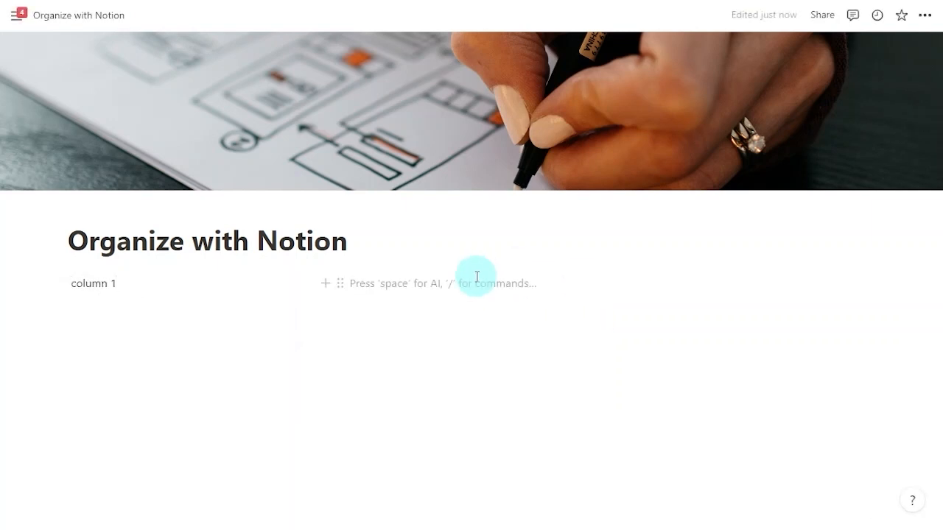
text(column 2)
click(713, 326)
text(ci)
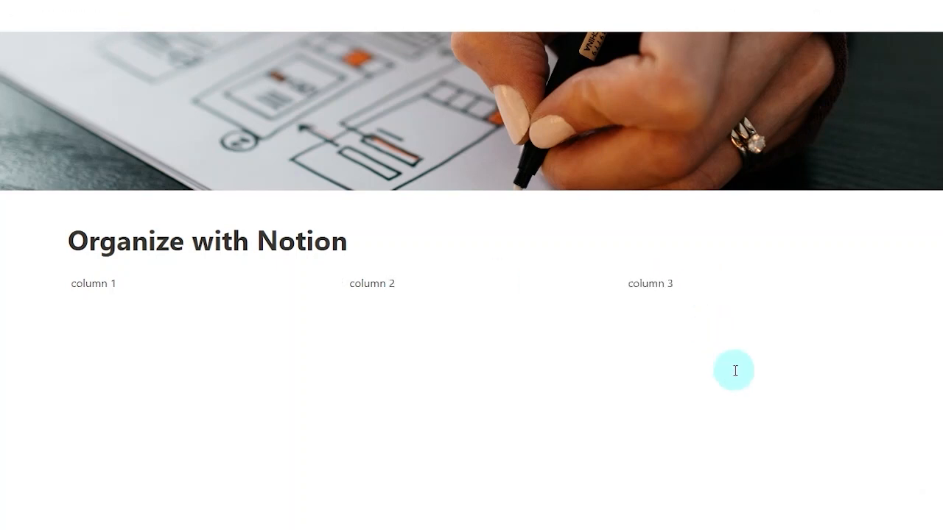
Replace the "1" in the first column's text with a callout block beneath it and enter "MENU" in the callout
click(149, 286)
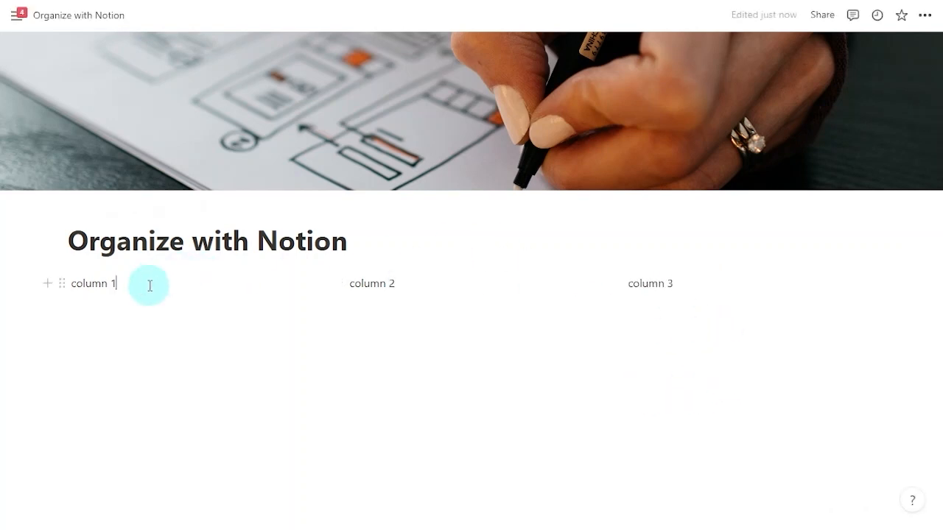
key(shift+Left)
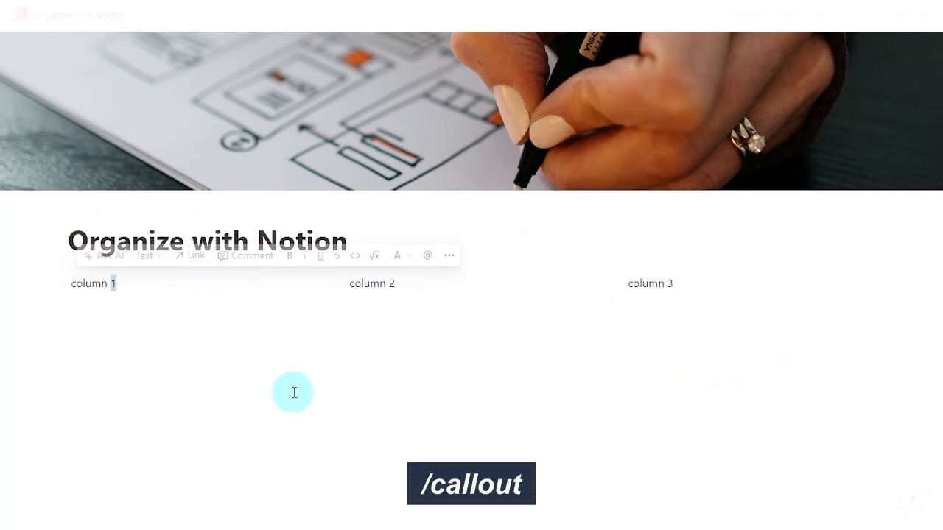
text(/callout)
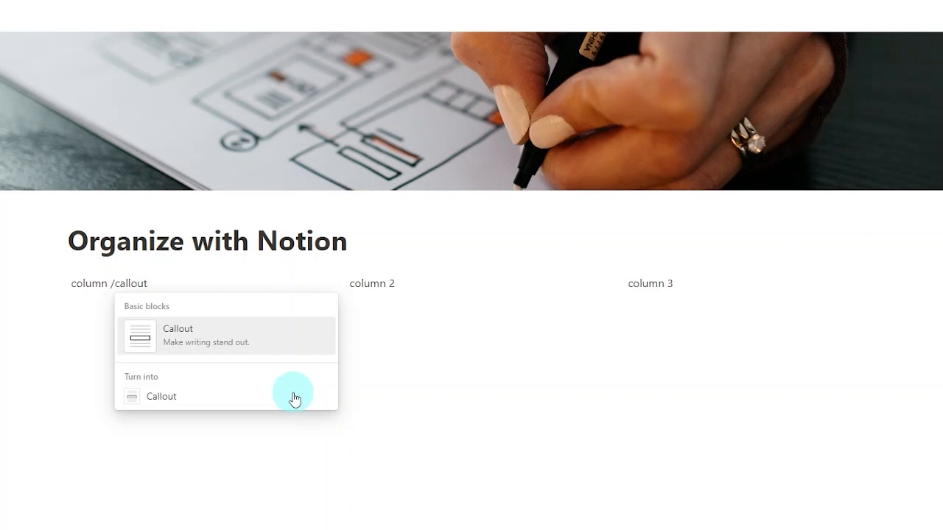
key(Return)
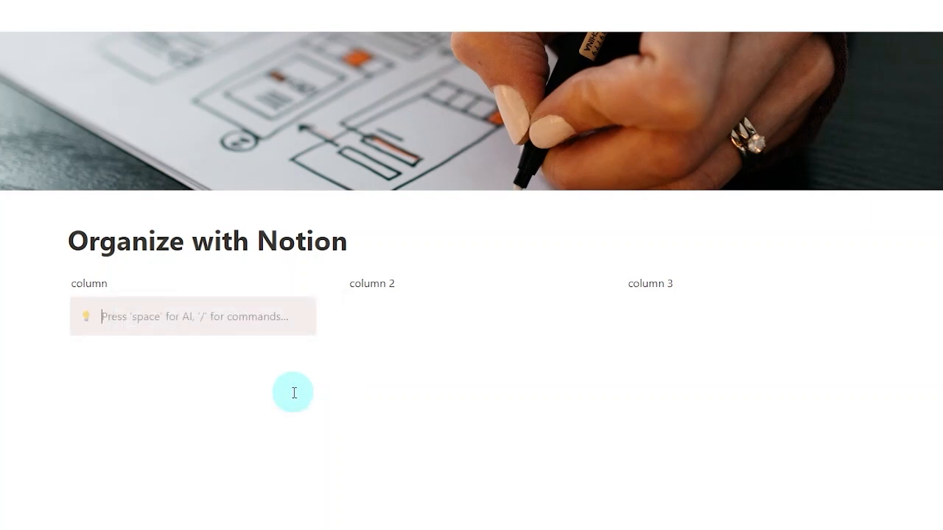
key(Caps_Lock)
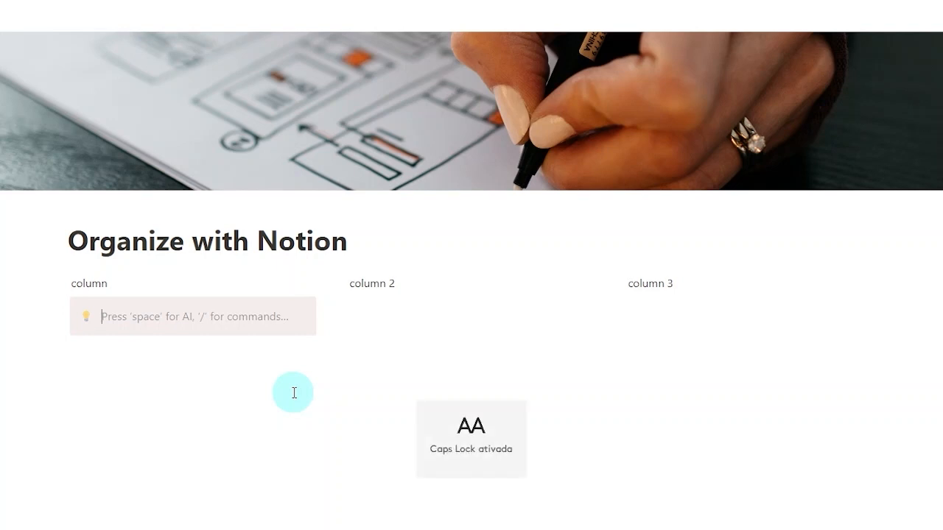
text(MENU)
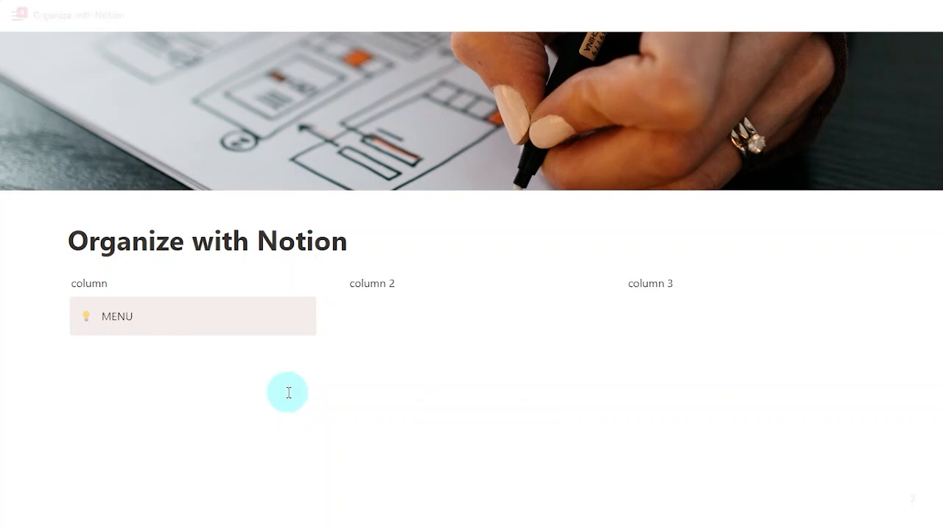
Change the MENU callout's icon to the three-line menu icon and make its text bold
key(Return)
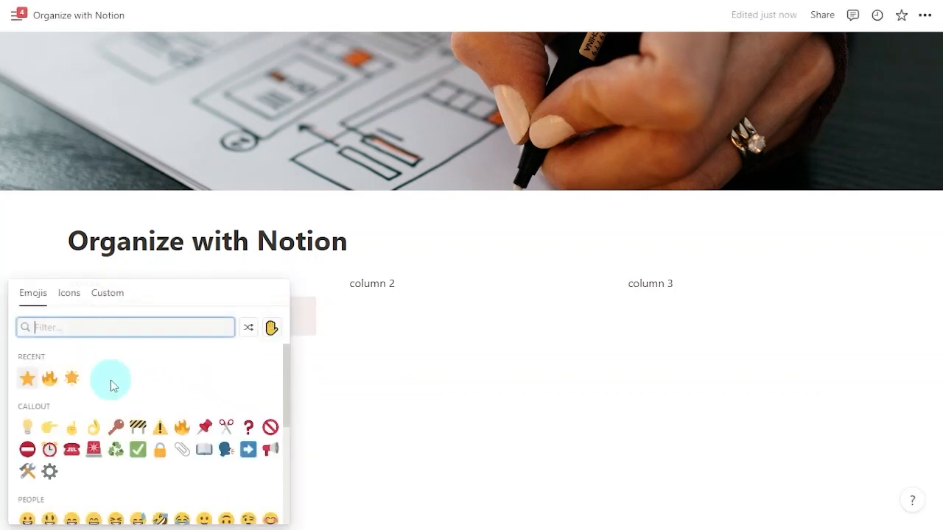
click(69, 295)
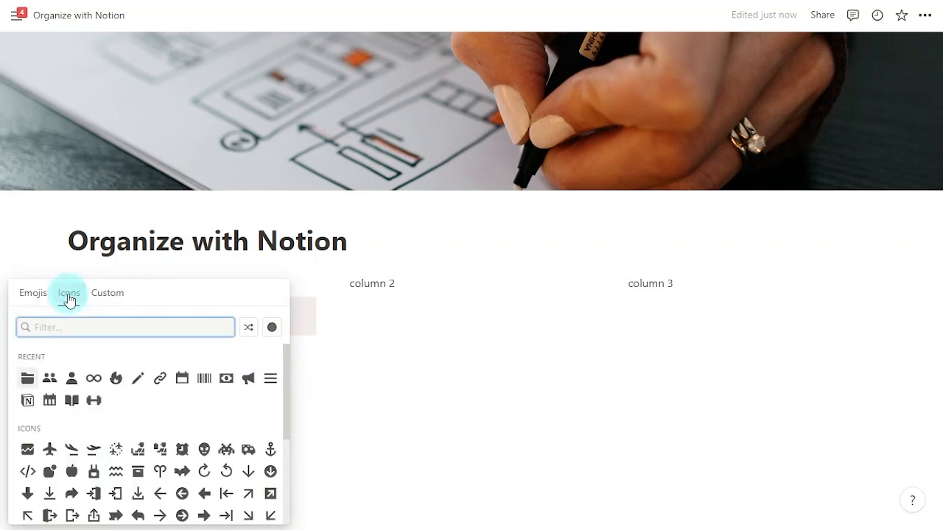
click(270, 378)
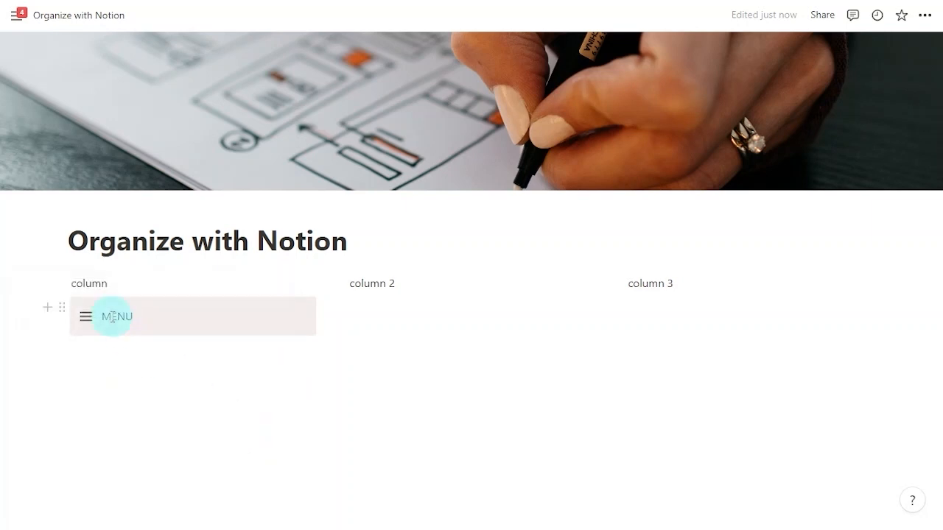
click(294, 289)
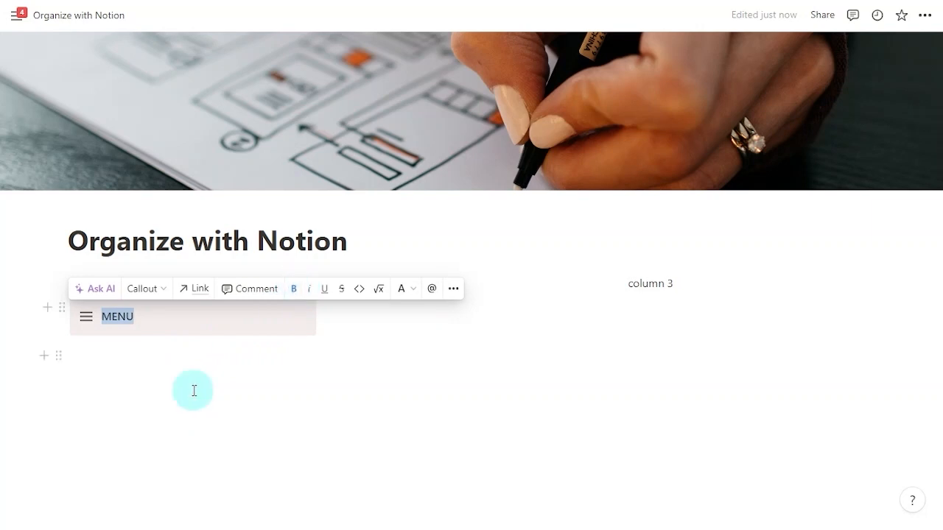
click(184, 382)
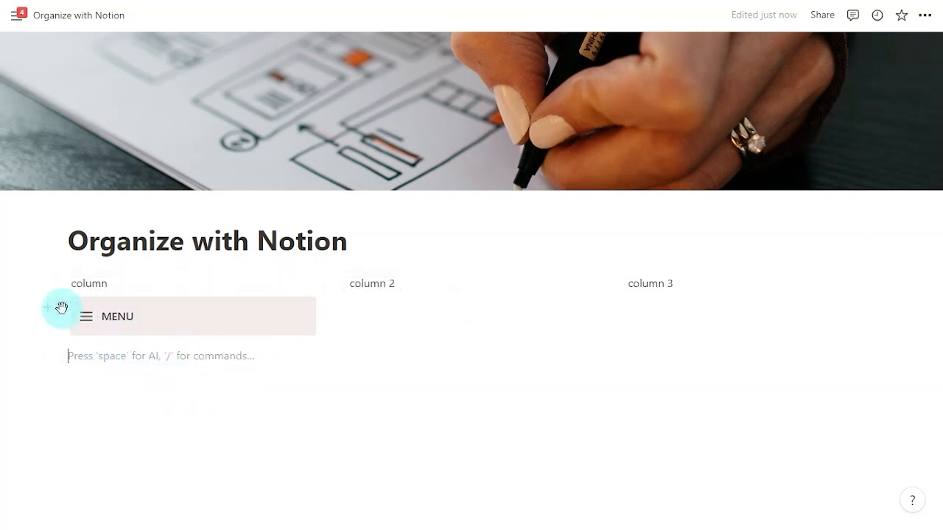
Set the MENU callout's color to Orange background
click(61, 307)
mouse_move(173, 396)
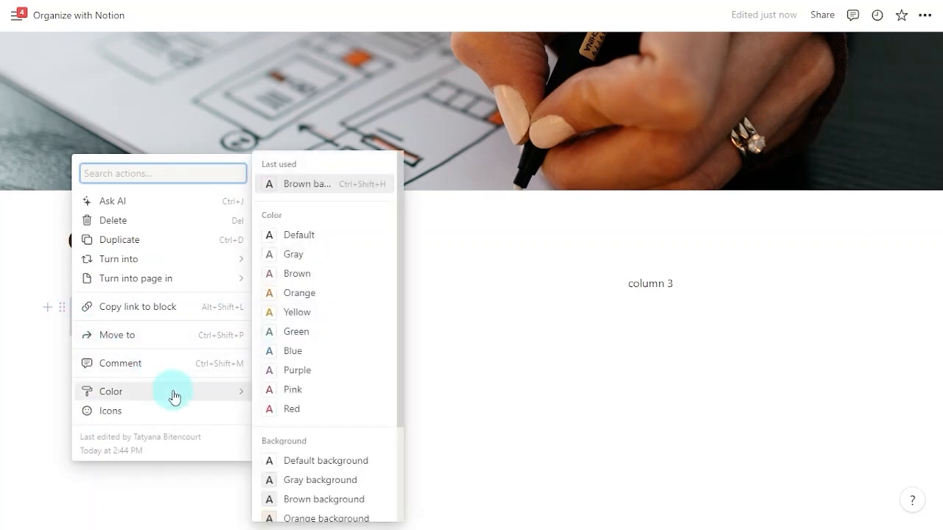
scroll(390, 434, down, 3)
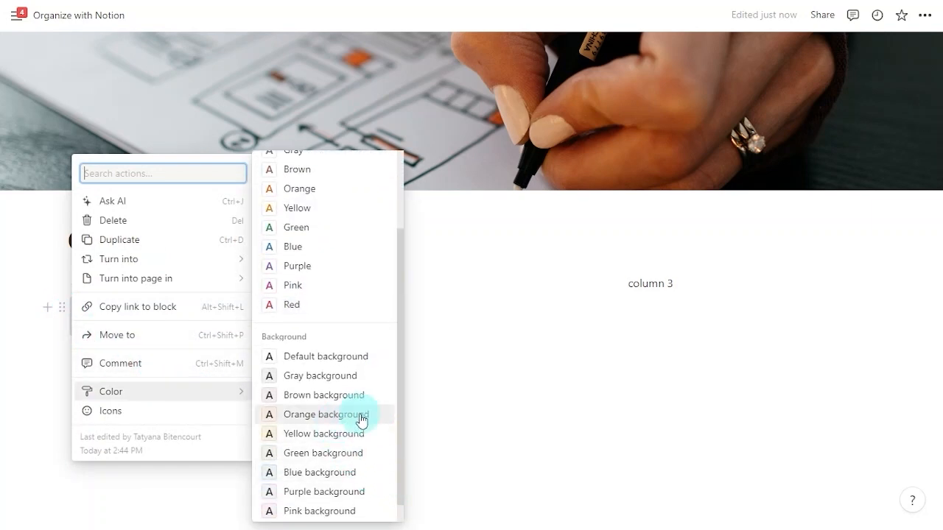
click(383, 415)
click(243, 394)
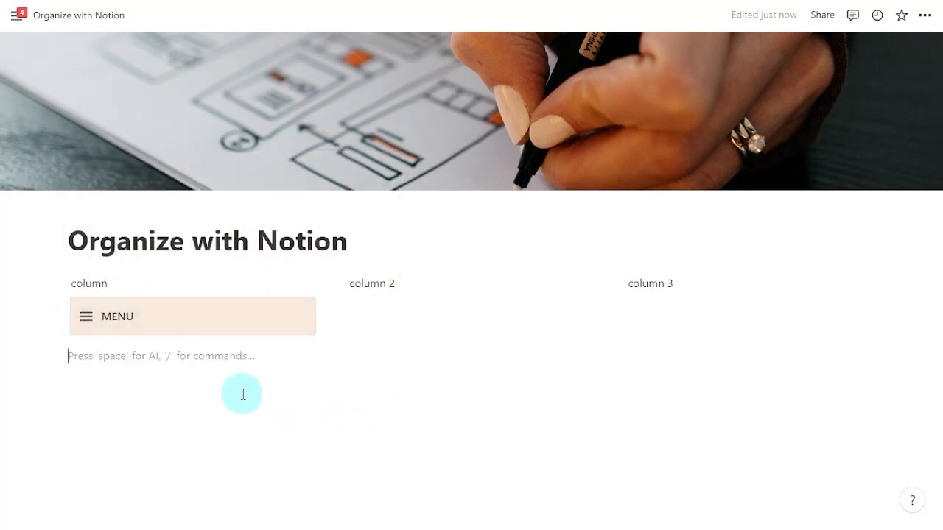
Delete the "column" text block above the MENU callout
click(183, 286)
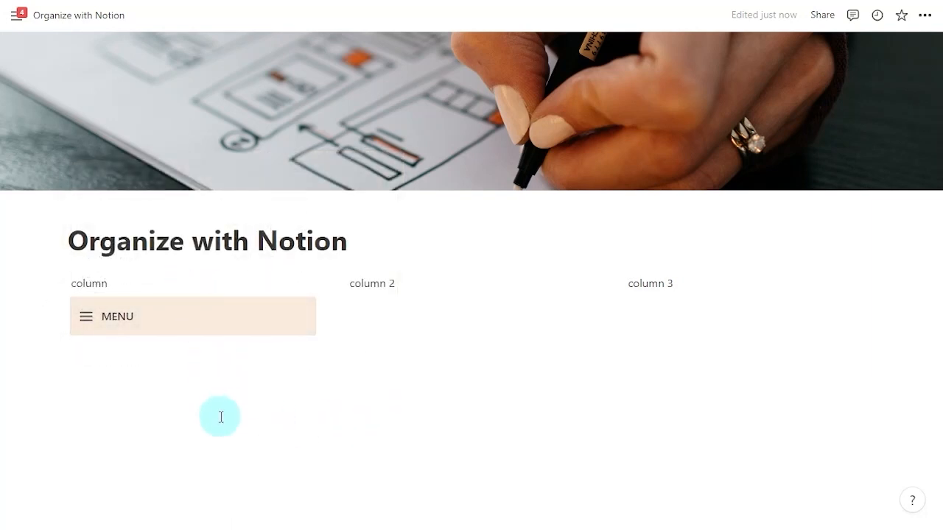
key(Escape)
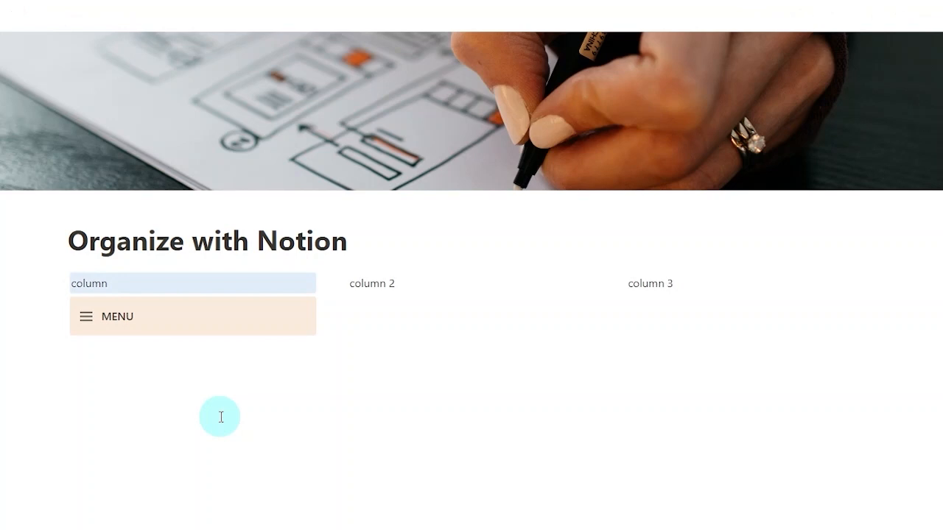
key(BackSpace)
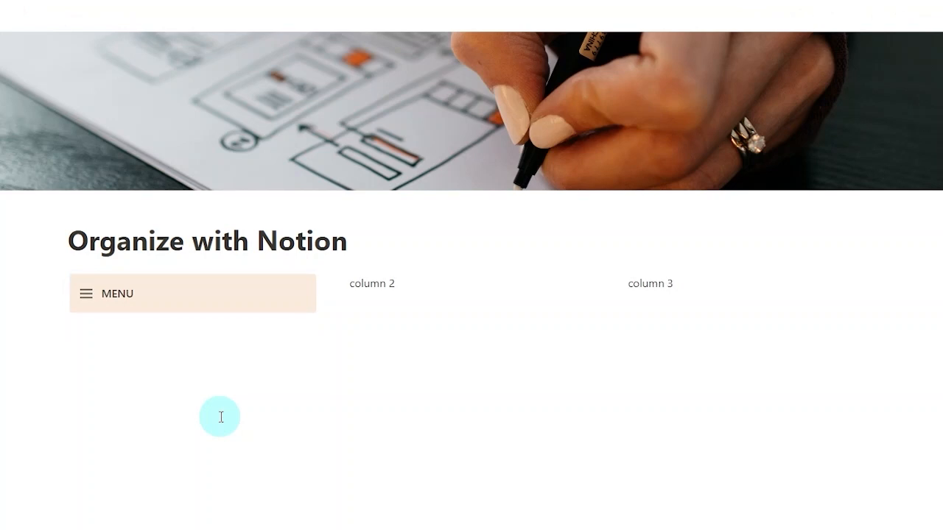
Enter "Clients", "Sales", "Products" and "Content Calendar" on separate lines beneath the MENU callout
click(235, 416)
text(Sales)
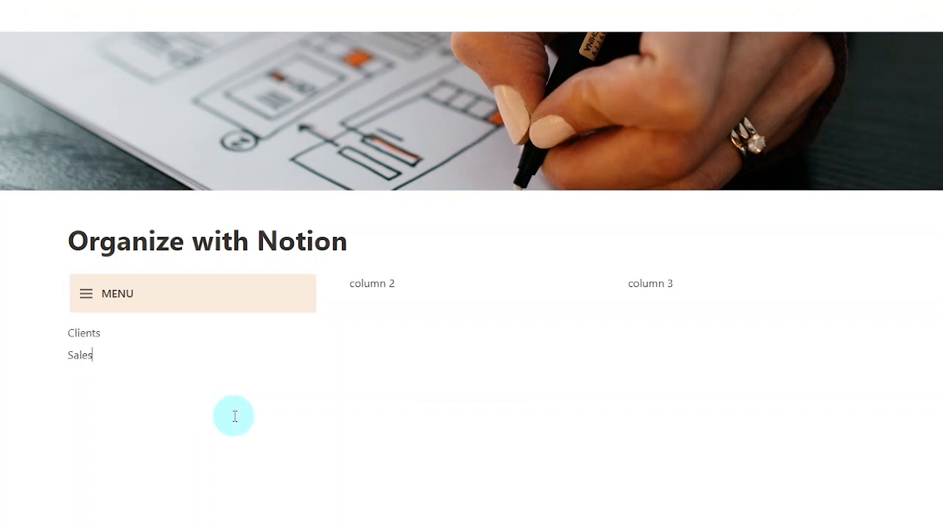
key(Return)
text(Products)
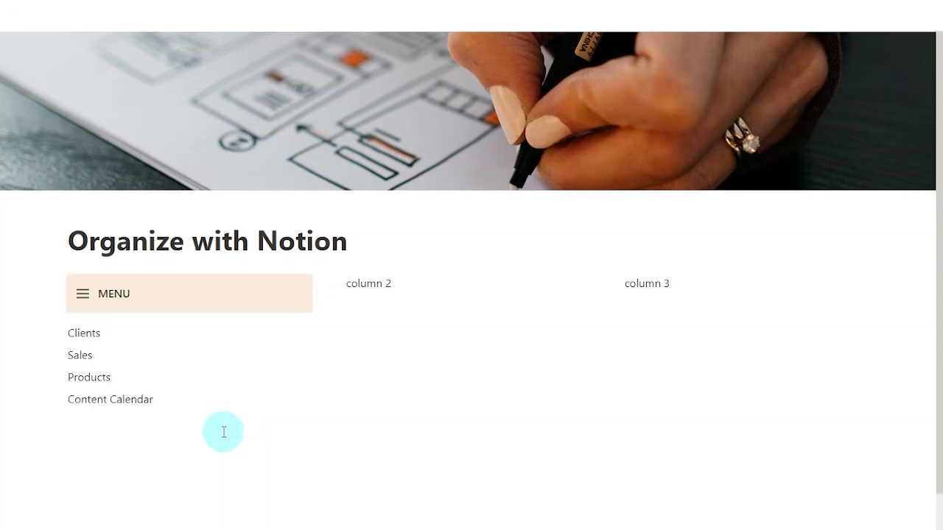
Turn the Clients, Sales, Products and Content Calendar lines into pages and move them into the MENU callout
drag(224, 431, 59, 327)
click(59, 331)
mouse_move(138, 335)
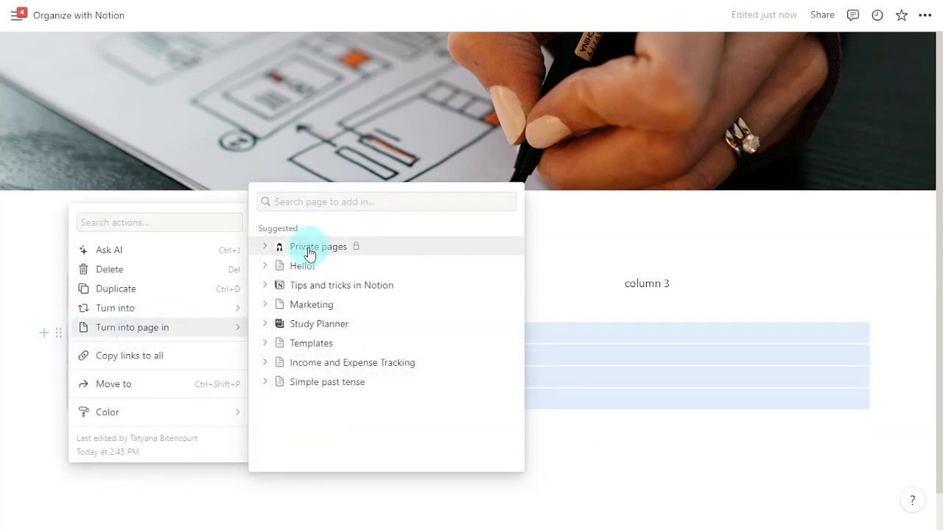
click(334, 274)
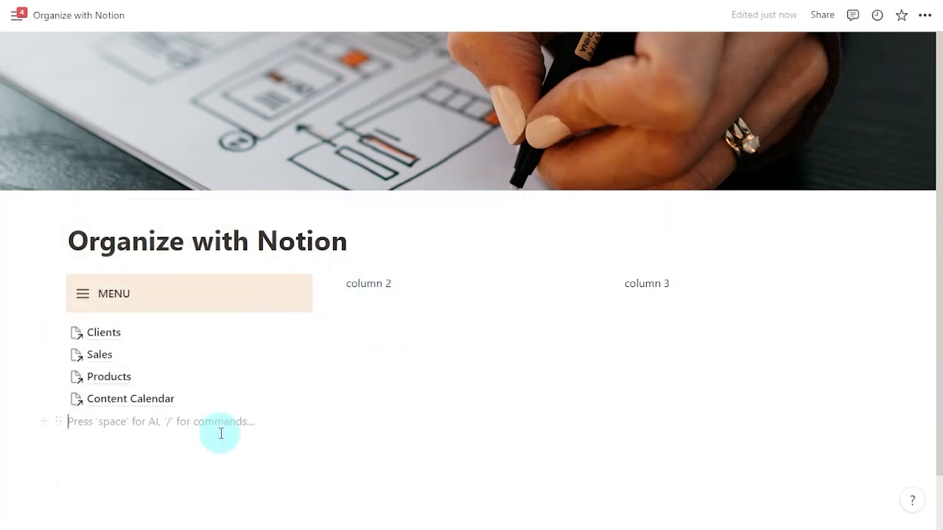
drag(221, 432, 110, 306)
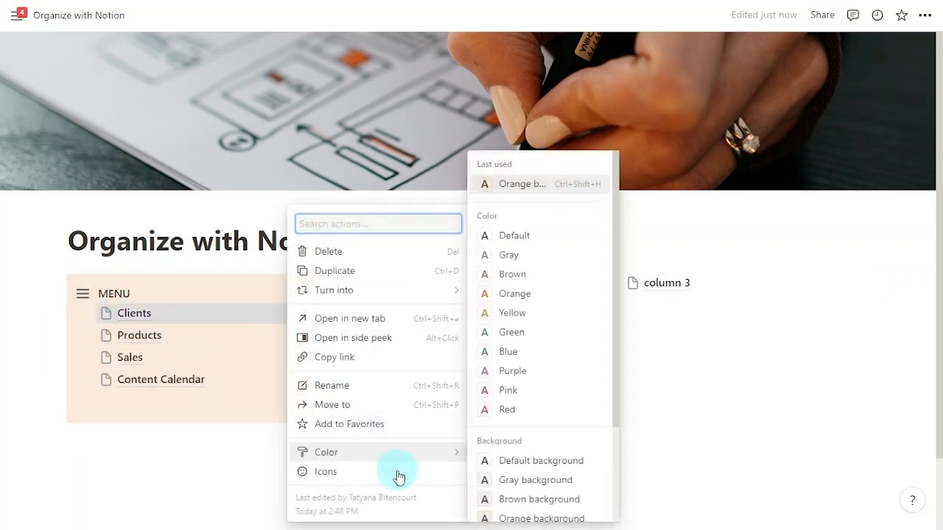
Change the Clients page's icon in the MENU callout to the two-people icon
click(395, 475)
click(208, 83)
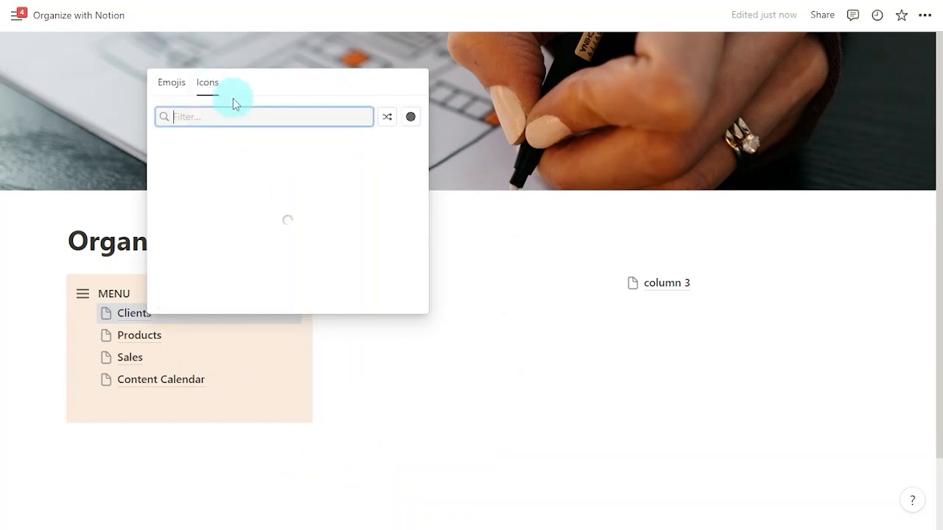
click(209, 164)
Search the icons for "box" and give the Products page the solid square icon
right_click(290, 343)
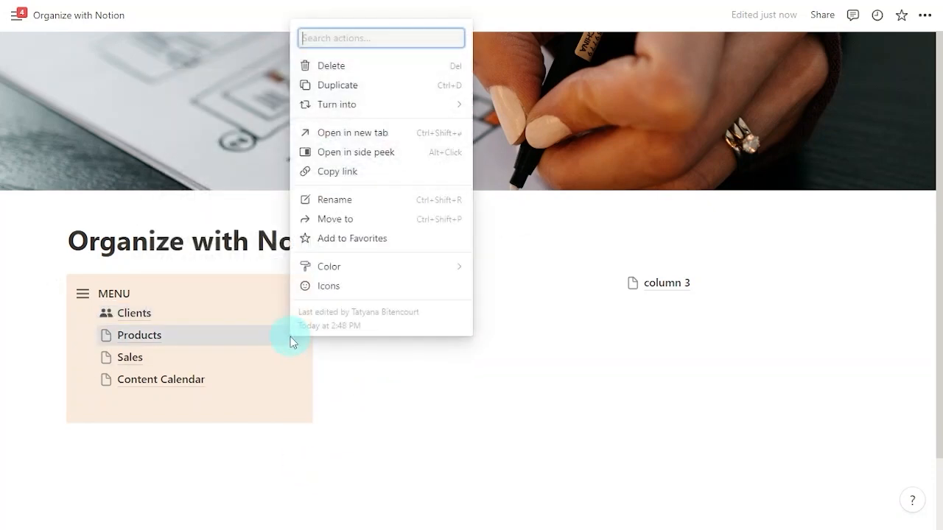
click(324, 285)
click(218, 109)
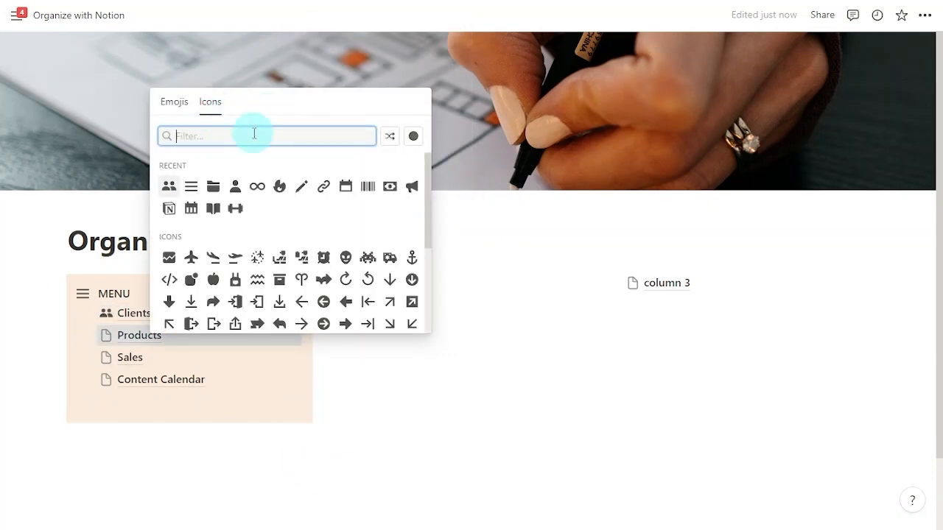
text(box)
click(255, 168)
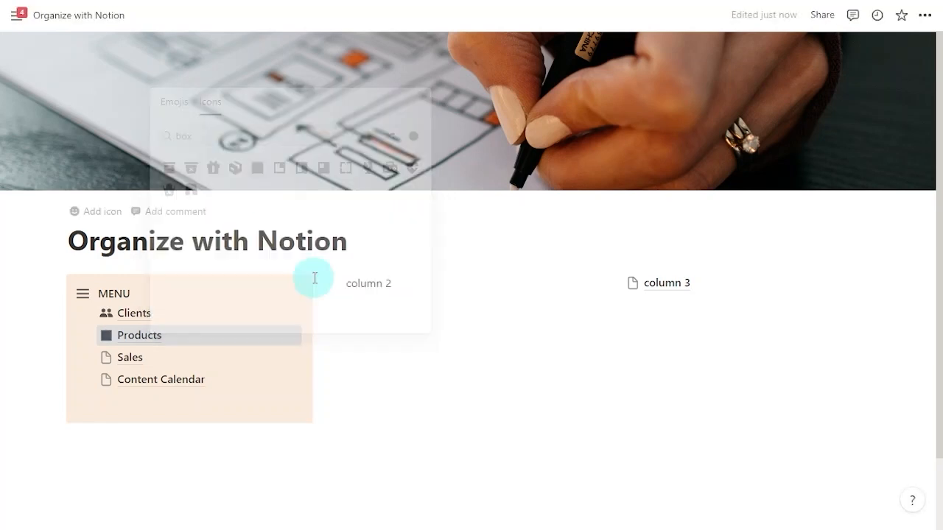
Search the icons for "money" and give the Sales page the banknote icon
click(289, 362)
click(316, 321)
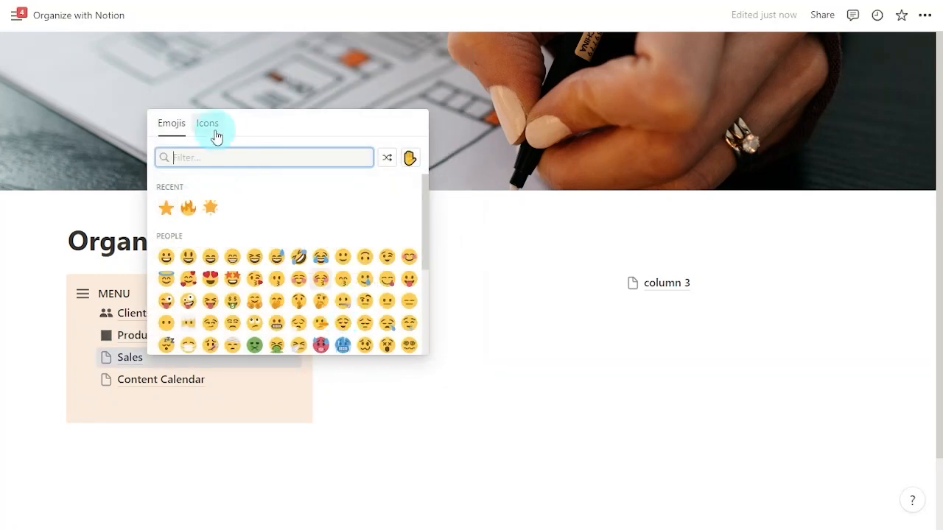
click(216, 133)
text(money)
key(Return)
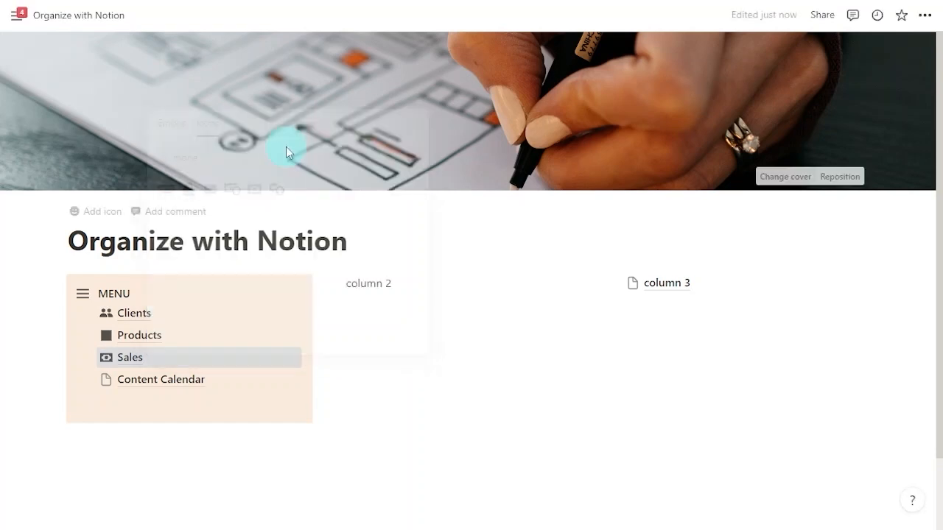
Search the icons for "calend" and give the Content Calendar page the calendar icon
click(289, 379)
click(374, 332)
click(209, 145)
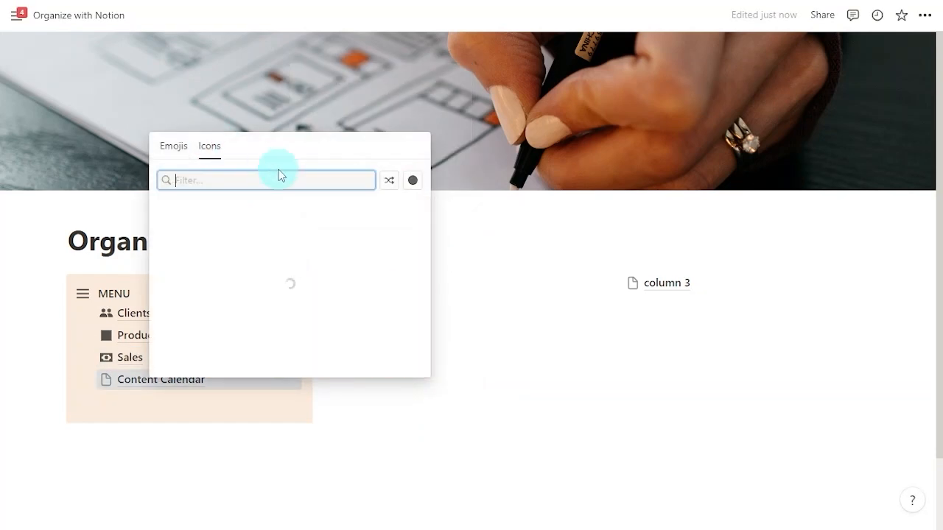
text(calend)
click(169, 212)
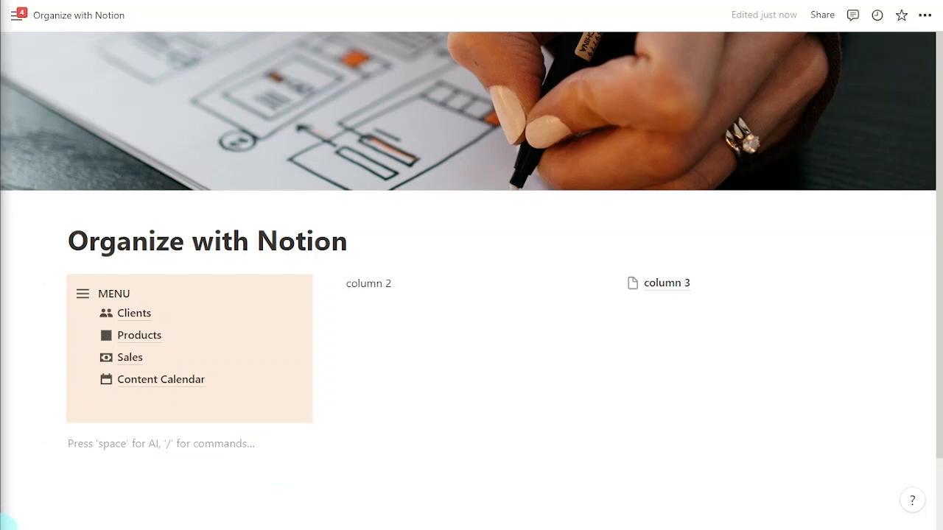
Replace the "column 2" text with a callout block and enter "LINKS" in it
click(437, 320)
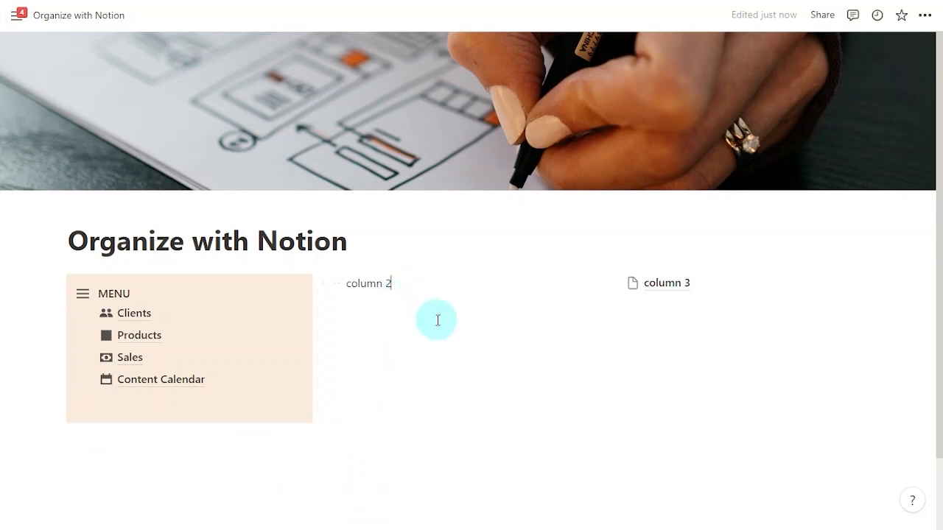
key(ctrl+a)
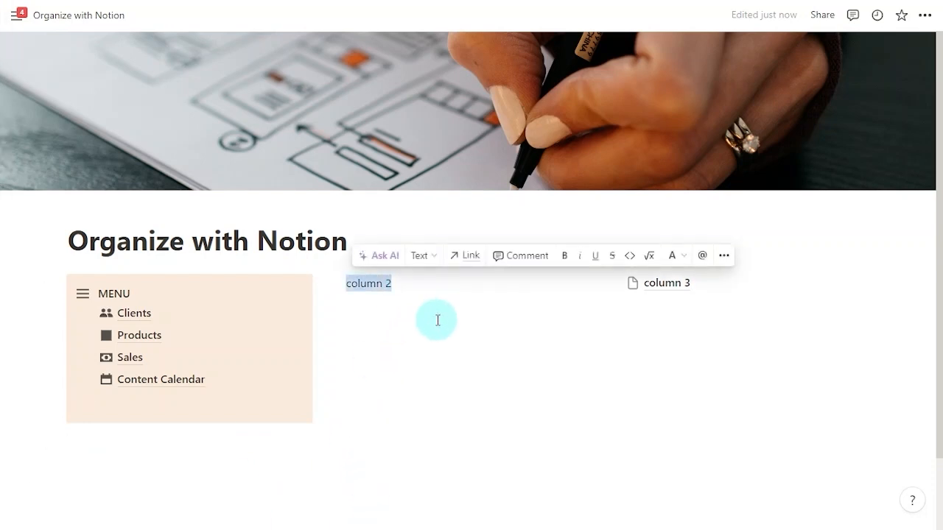
key(BackSpace)
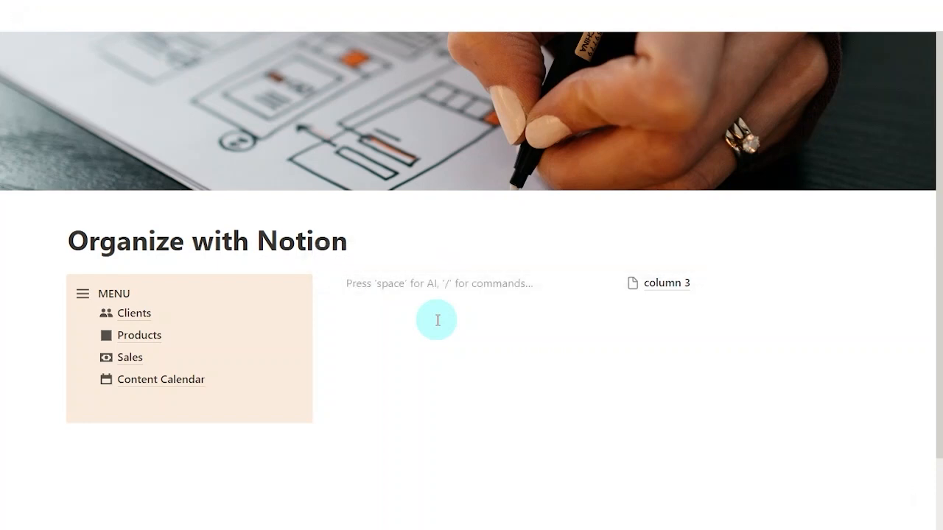
text(/callout)
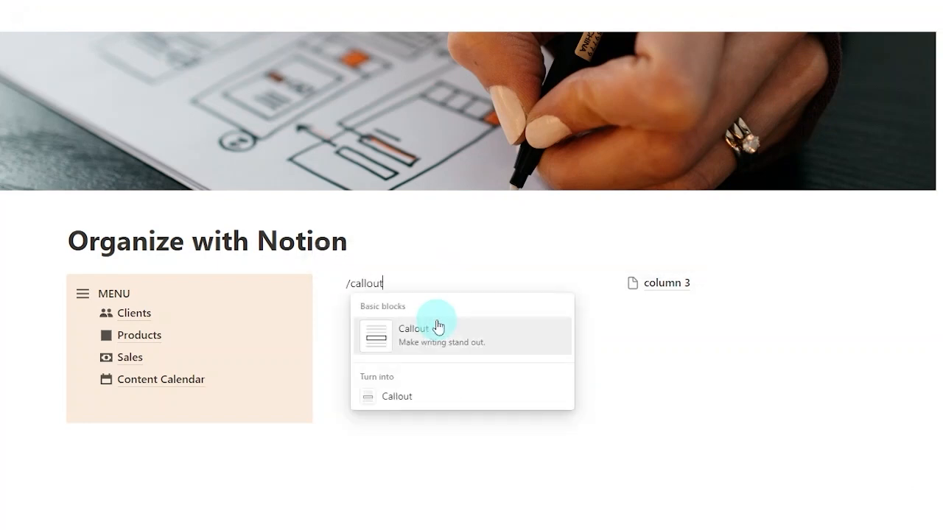
click(437, 326)
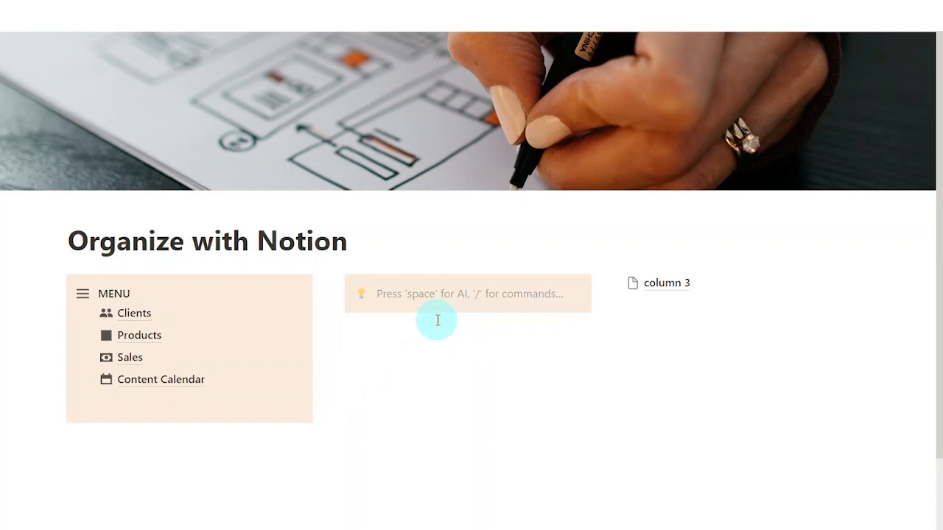
key(Caps_Lock)
text(LINKS)
key(Caps_Lock)
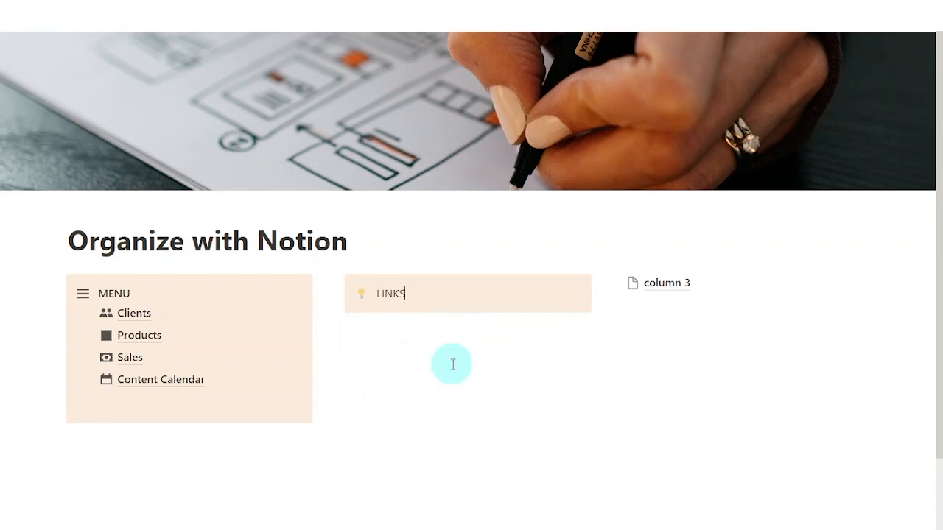
Change the LINKS callout's icon to the chain link icon and make its text bold
click(361, 293)
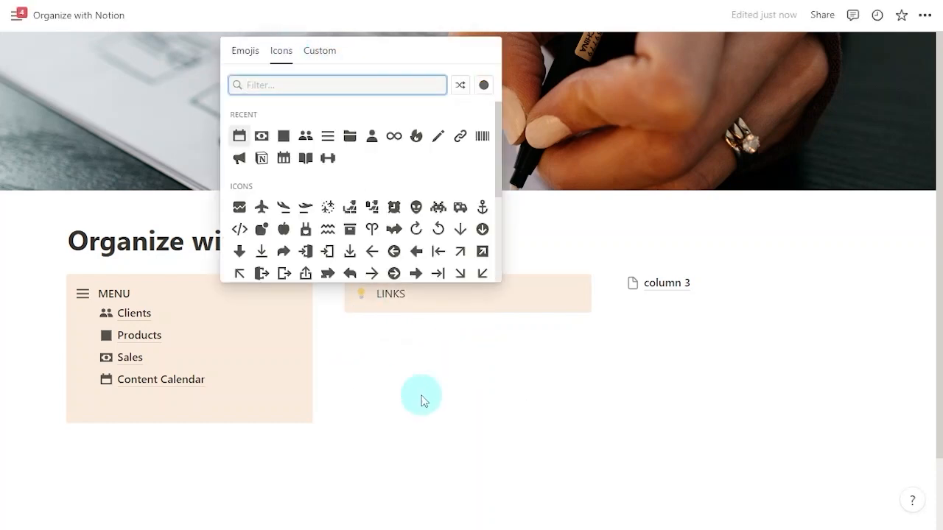
text(link)
click(241, 115)
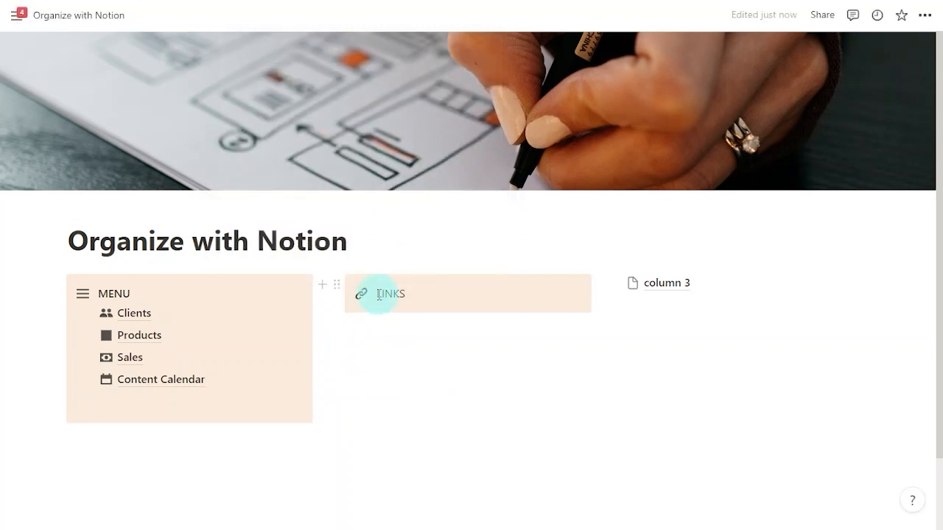
double_click(383, 294)
click(475, 363)
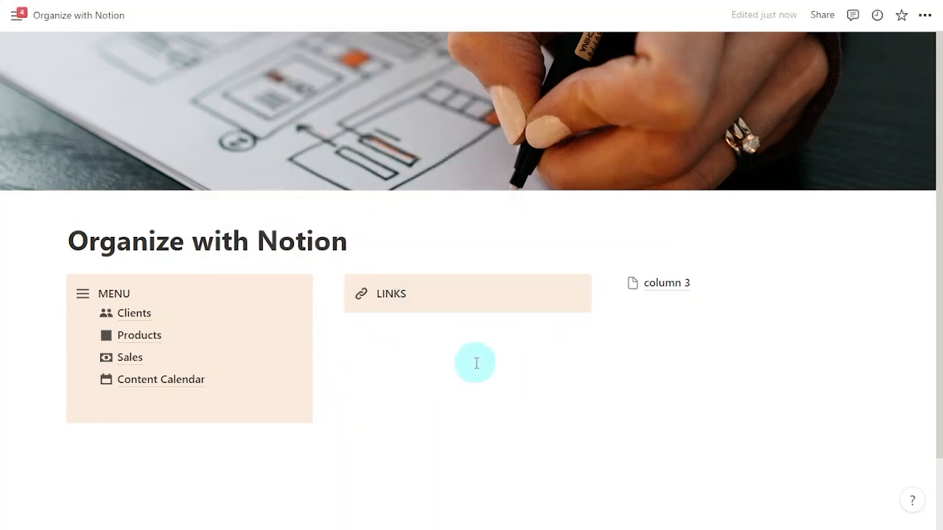
key(Return)
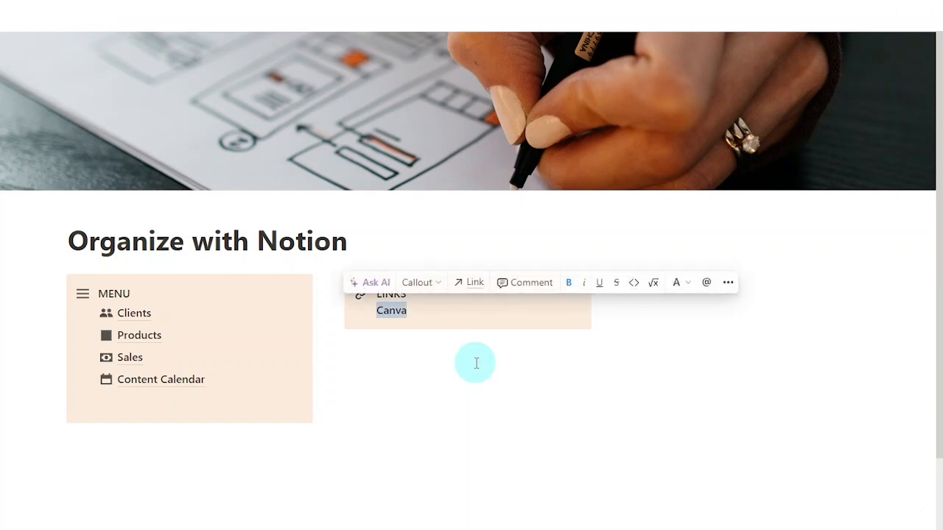
click(475, 283)
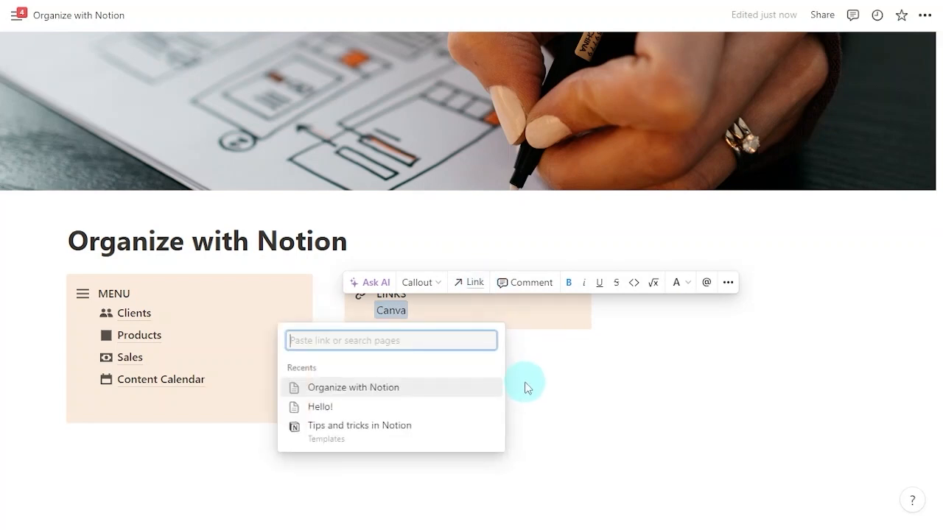
text(www.canva.com)
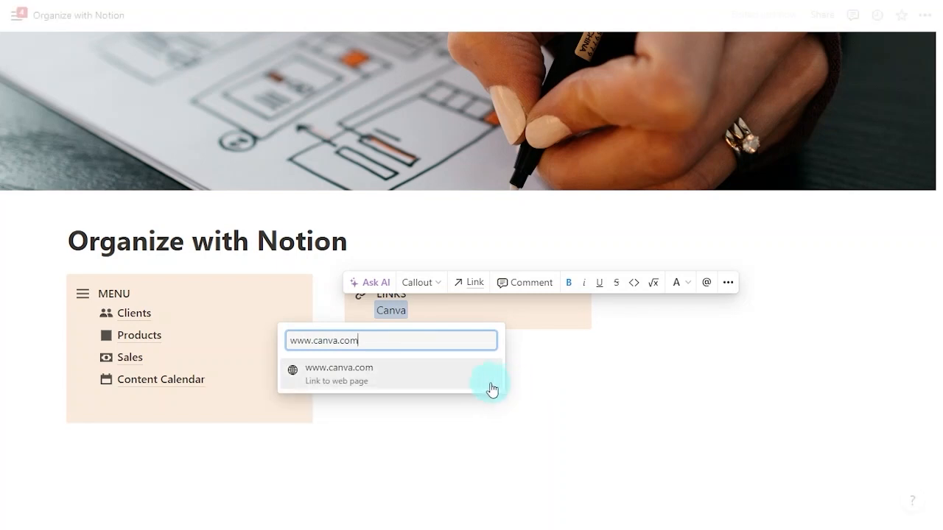
click(486, 385)
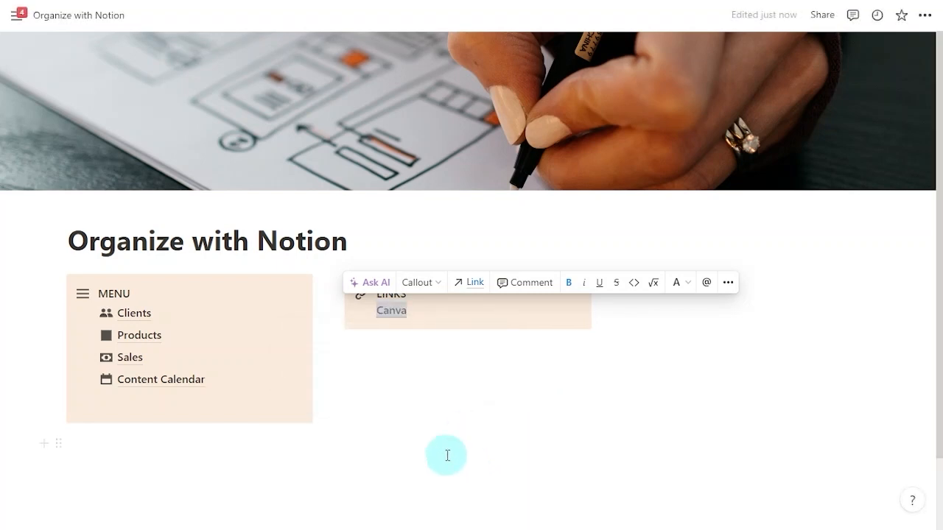
click(490, 309)
key(Return)
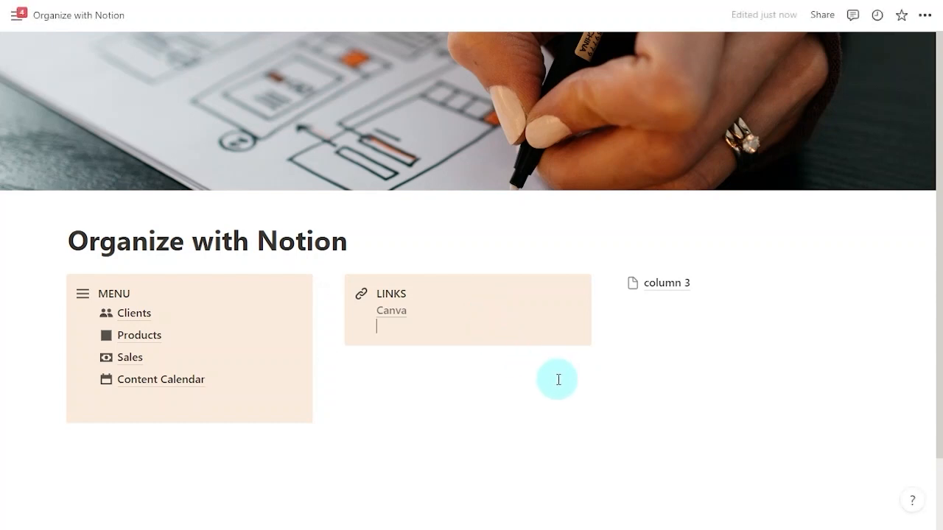
Delete the "column 3" page block and insert a callout in its place with the text "QUICK NOTES"
click(710, 371)
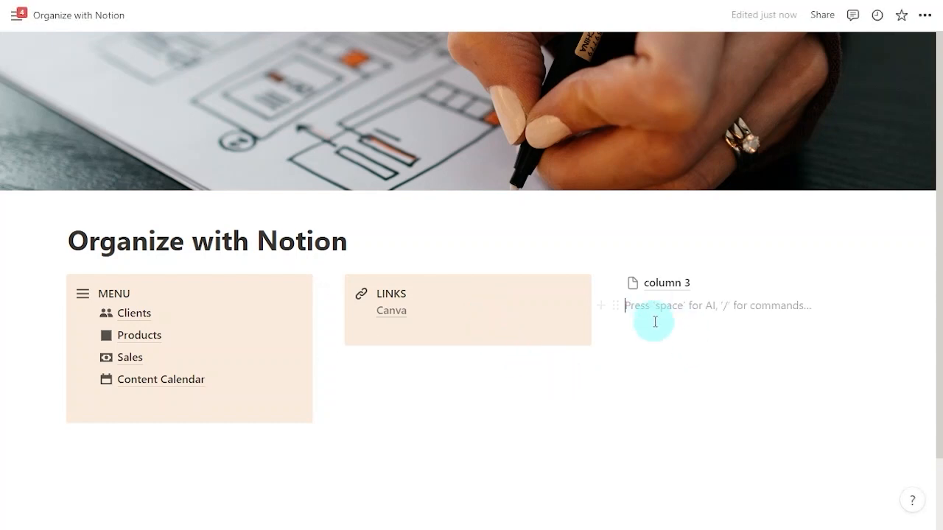
click(615, 283)
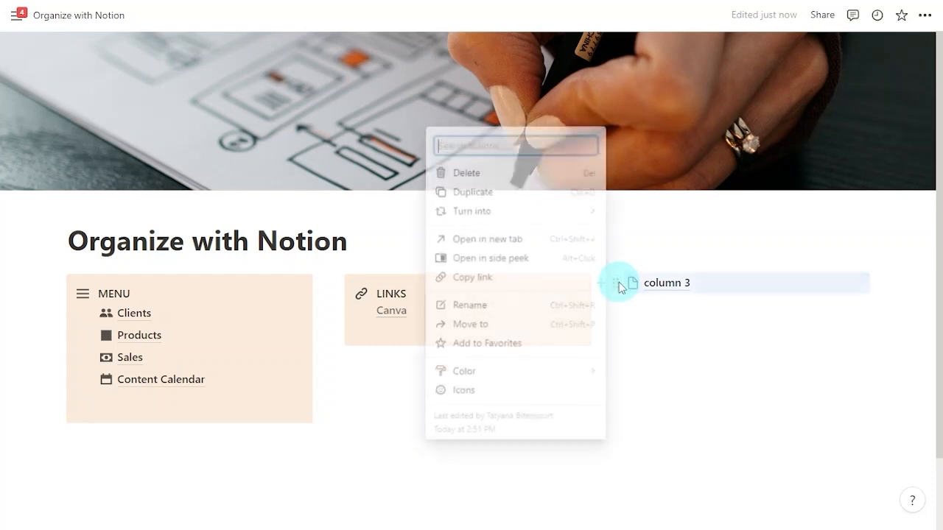
click(542, 171)
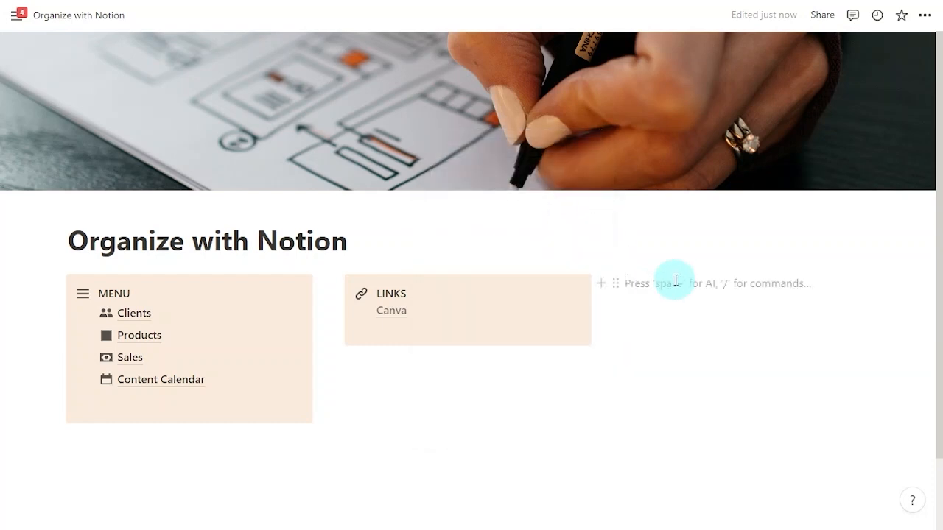
text(/call)
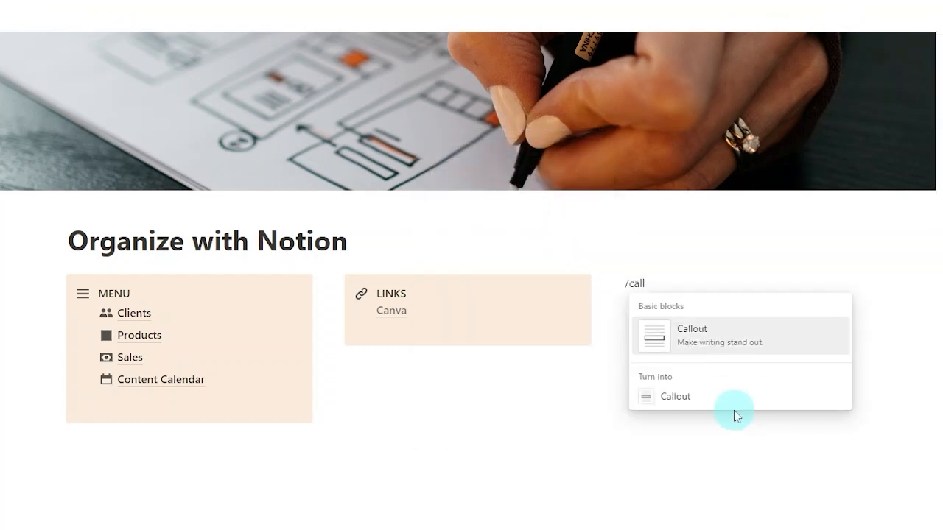
key(Return)
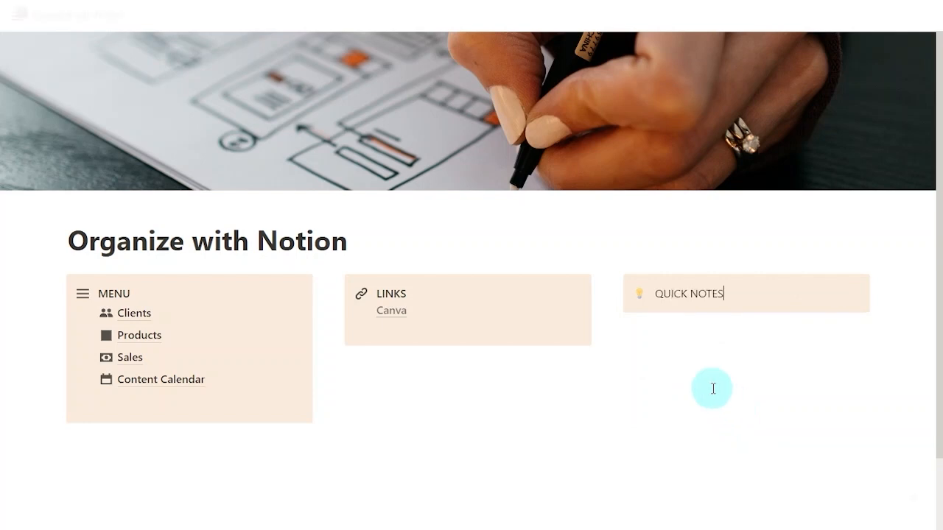
Change the QUICK NOTES callout's icon to the pencil and make its text bold
click(640, 295)
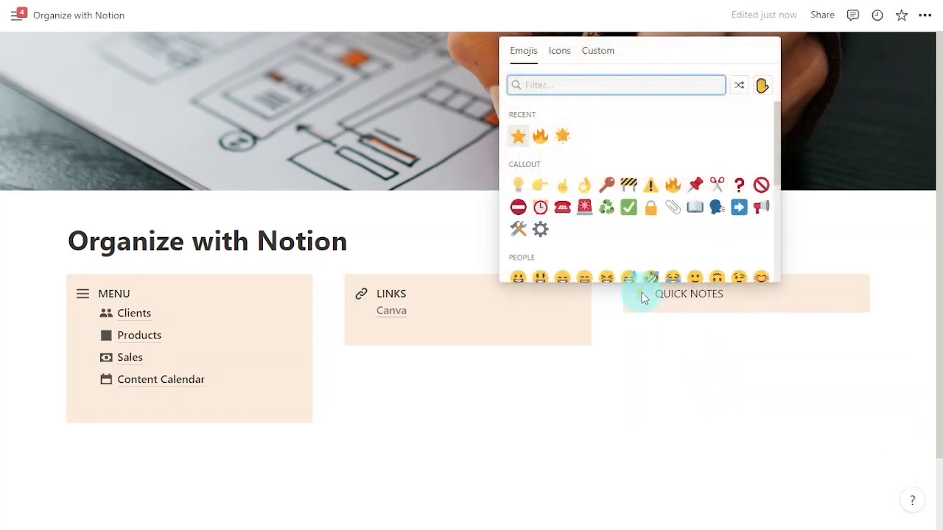
click(559, 53)
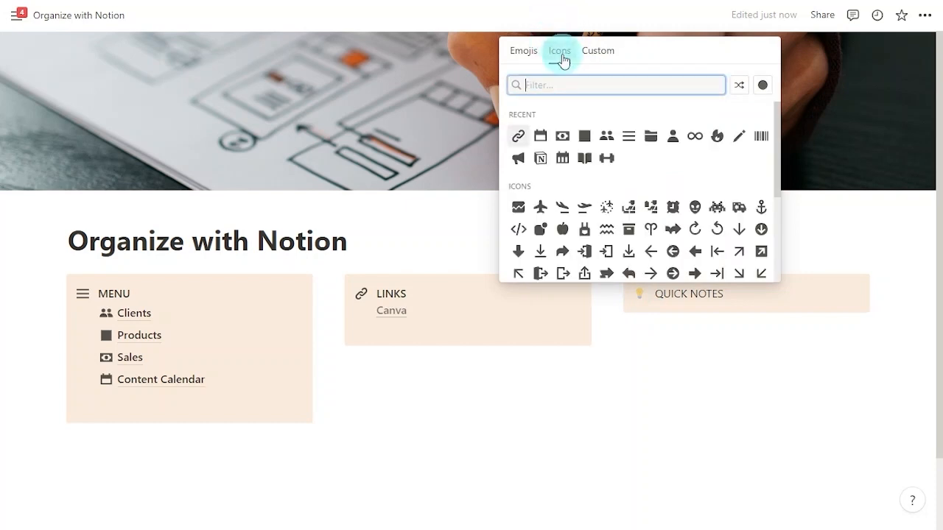
click(737, 137)
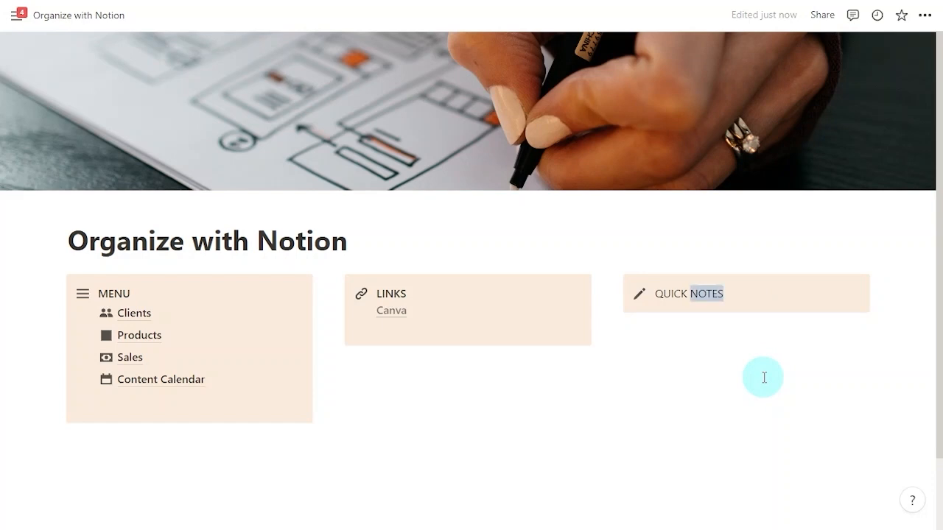
key(ctrl+shift+Left)
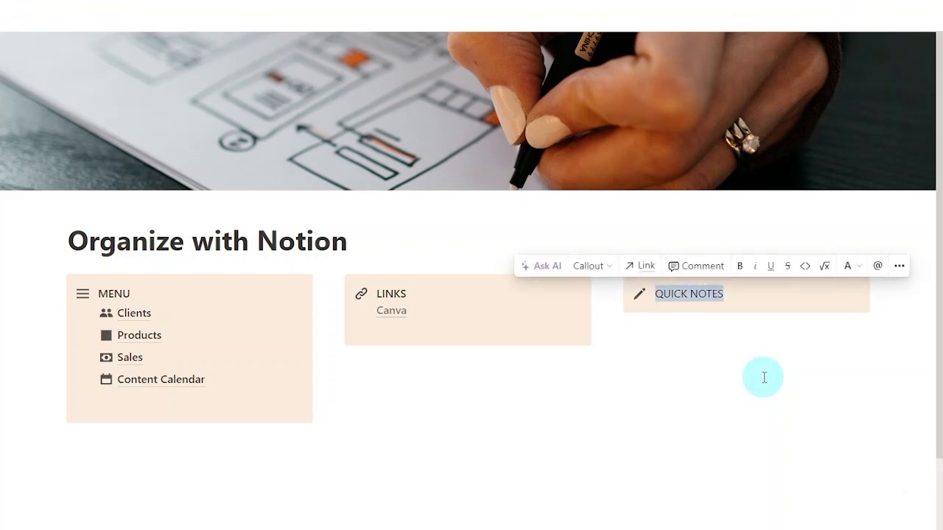
click(740, 266)
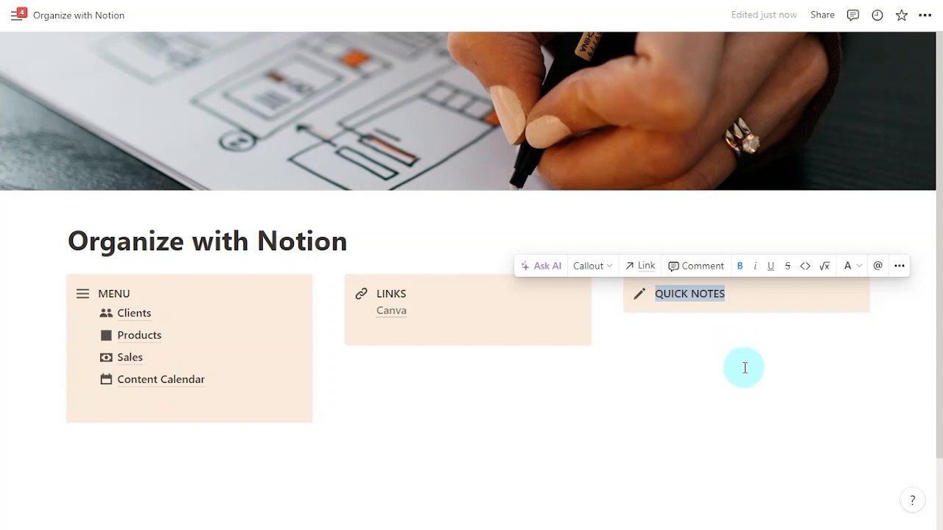
key(Right)
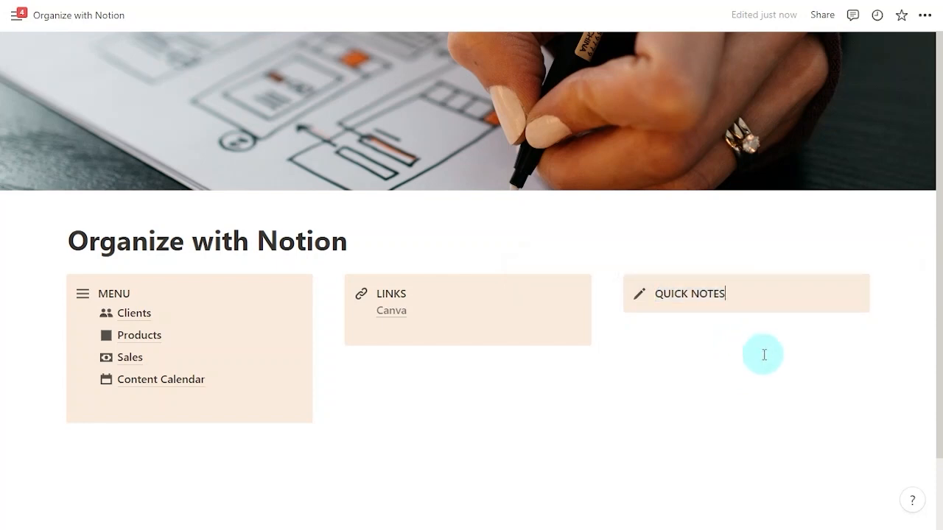
Add blank lines under QUICK NOTES to make its callout about as tall as the MENU callout
key(Return)
key(Return)
key(Return)
key(Return)
key(Return)
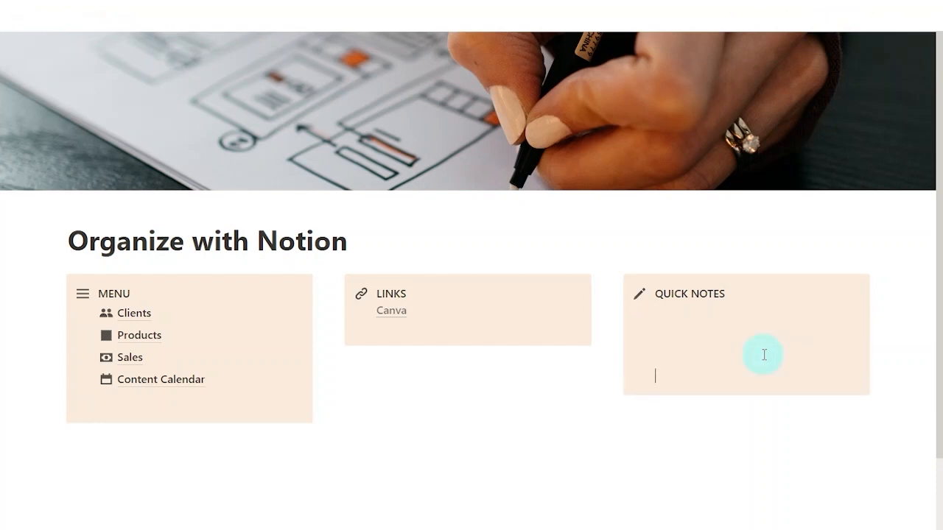
key(Return)
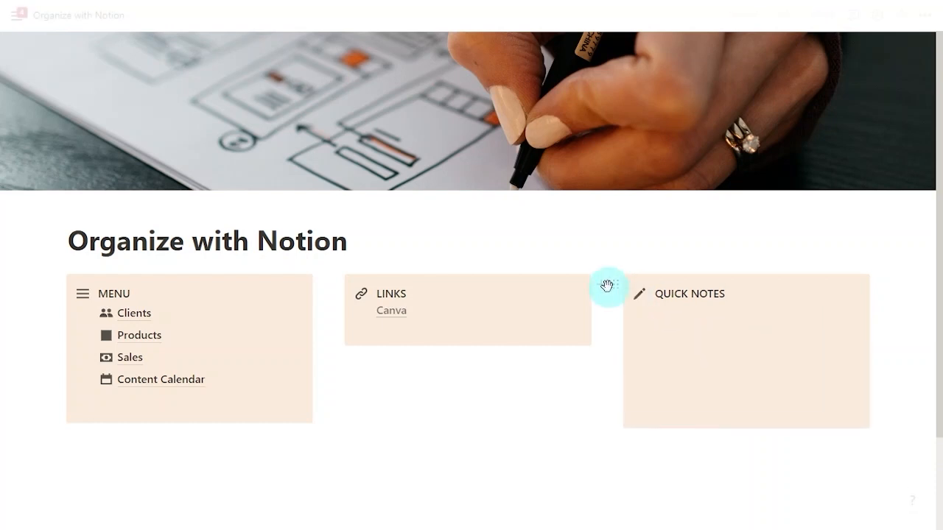
Add blank lines below the Canva link until the LINKS callout matches the QUICK NOTES callout's height
click(554, 328)
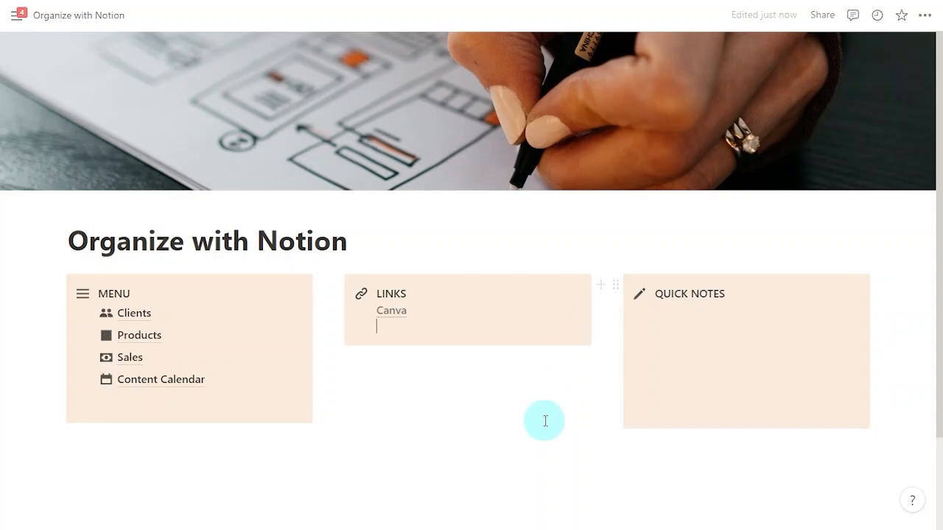
key(Return)
key(Return)
key(Return)
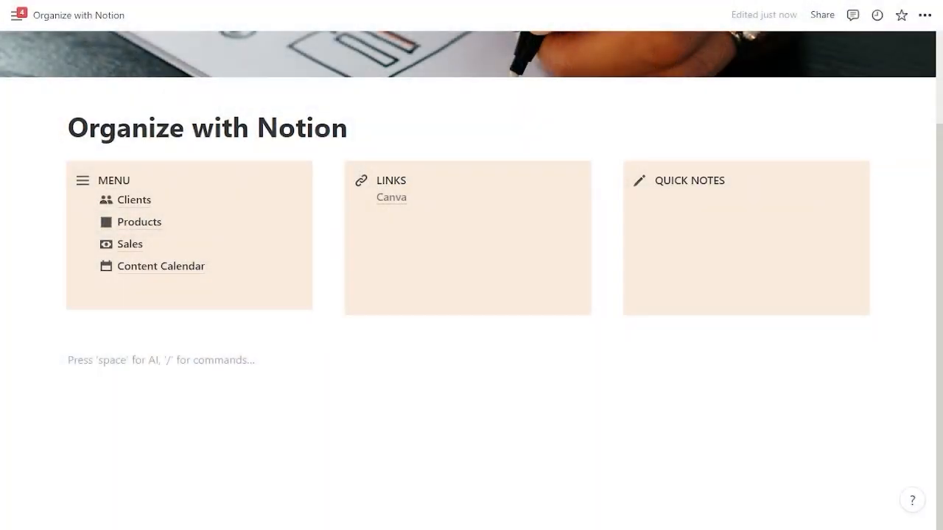
Add a divider below the three callouts and insert a table view database block under it
click(219, 362)
text(---)
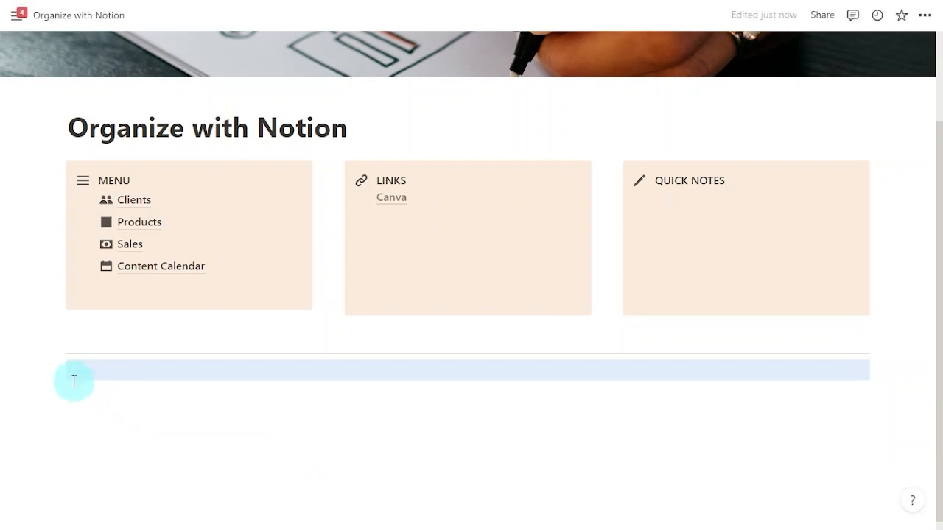
click(44, 371)
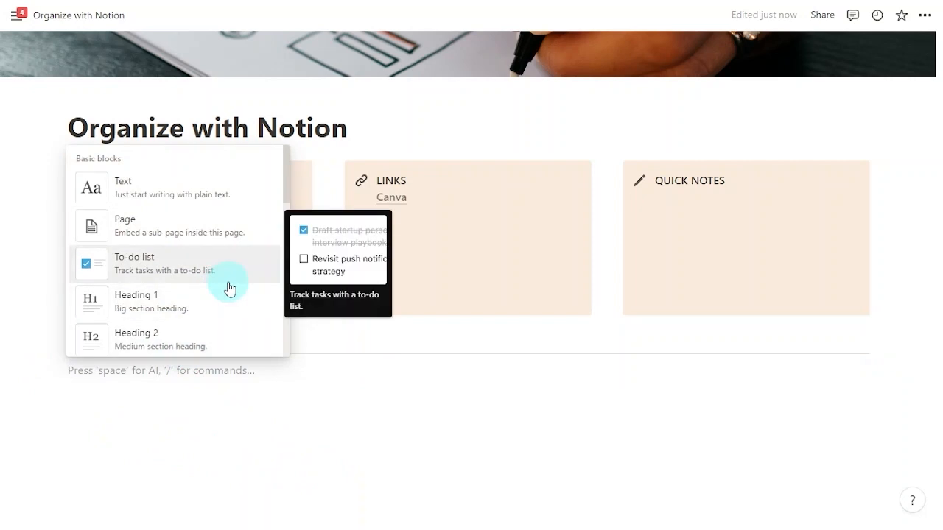
scroll(228, 287, down, 3)
scroll(229, 287, down, 10)
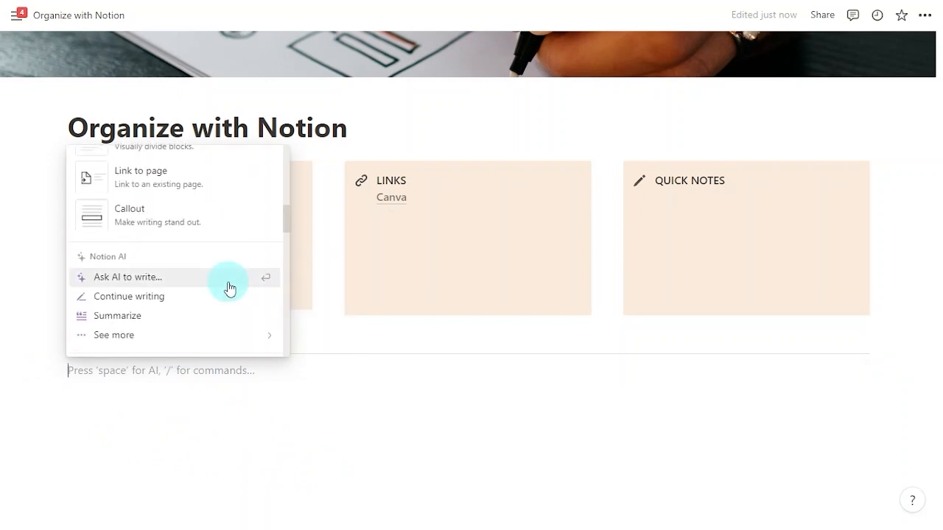
click(179, 236)
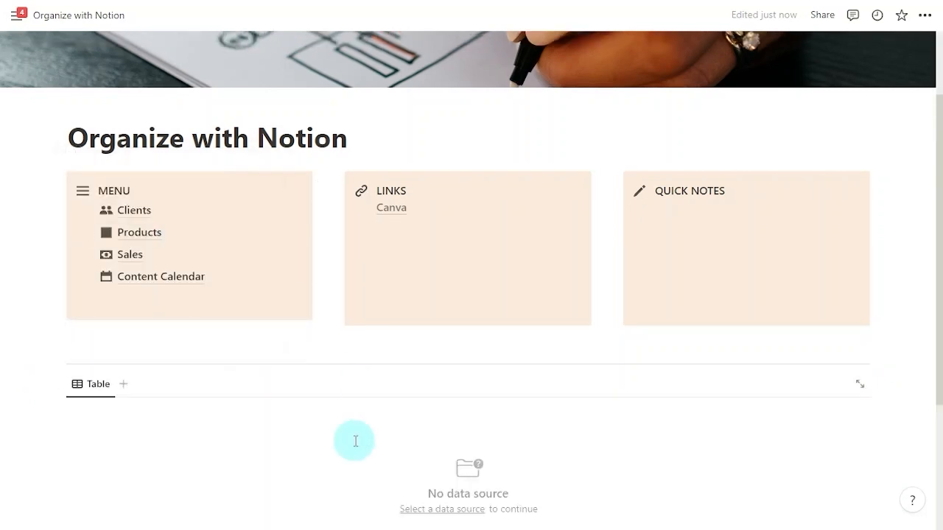
Create a new database as the table's data source and title it "Projects"
scroll(354, 439, down, 3)
click(452, 310)
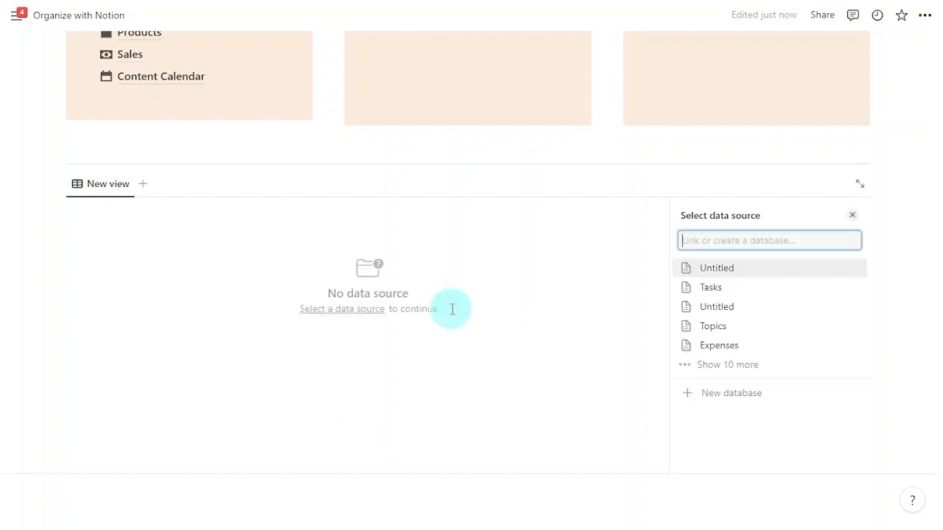
click(762, 454)
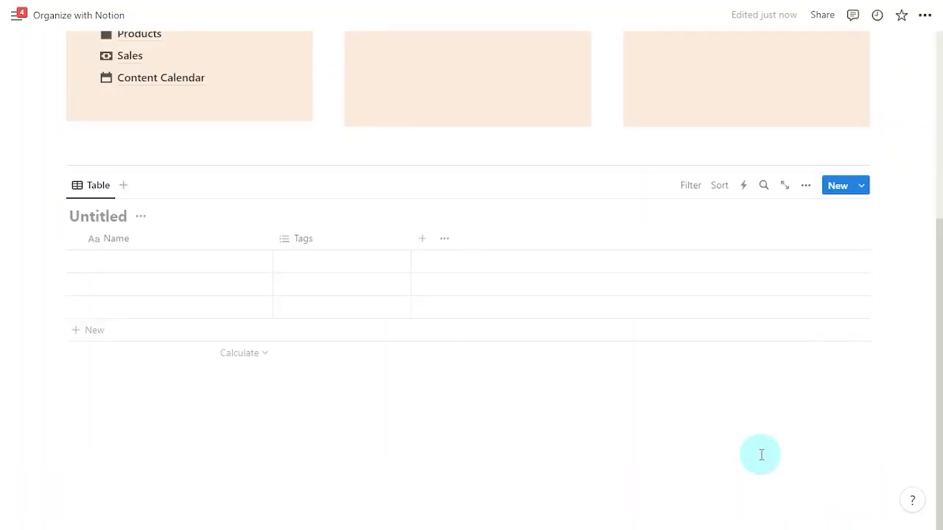
text(Projects)
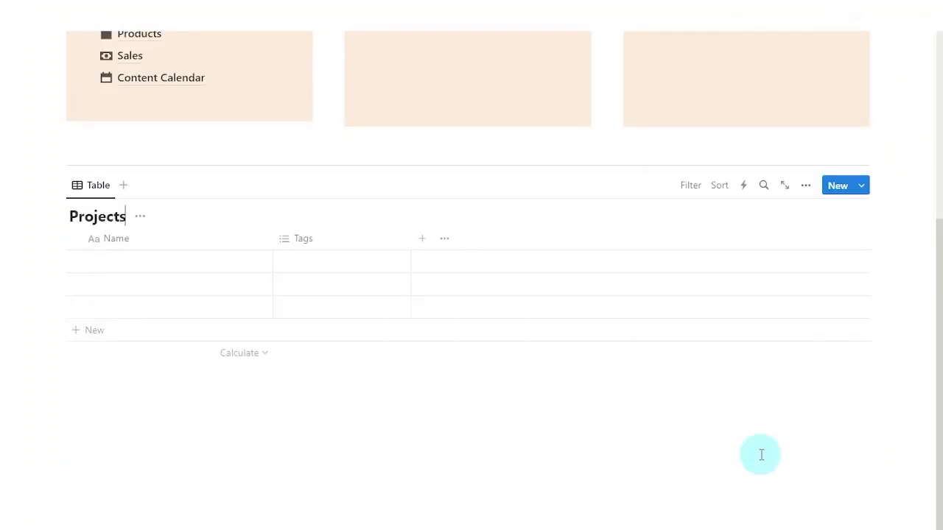
Rename the table view "All Projects" and give it the infinity icon
click(101, 187)
click(127, 213)
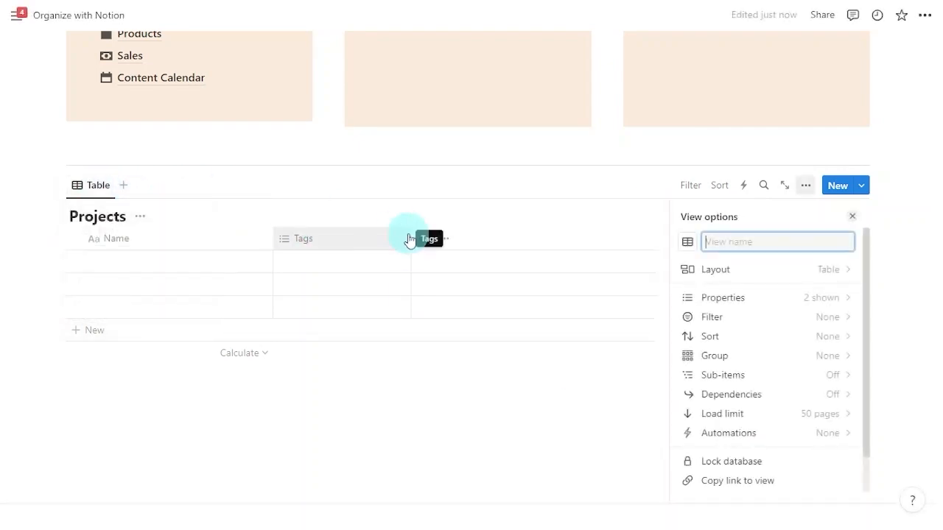
text(All Projects)
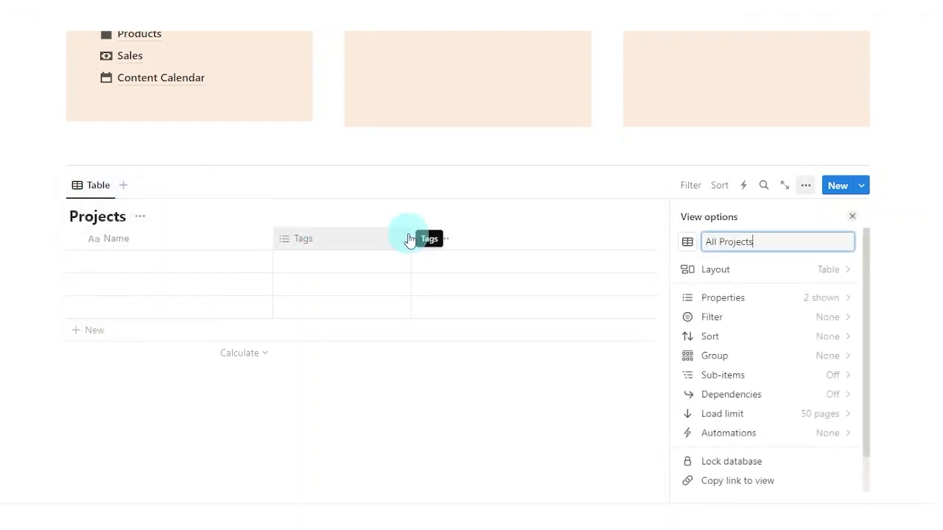
click(685, 242)
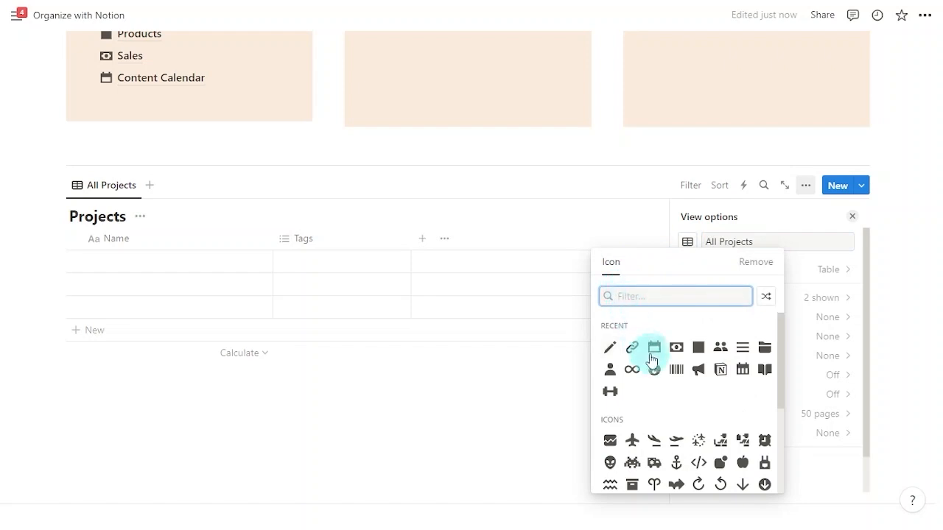
click(632, 372)
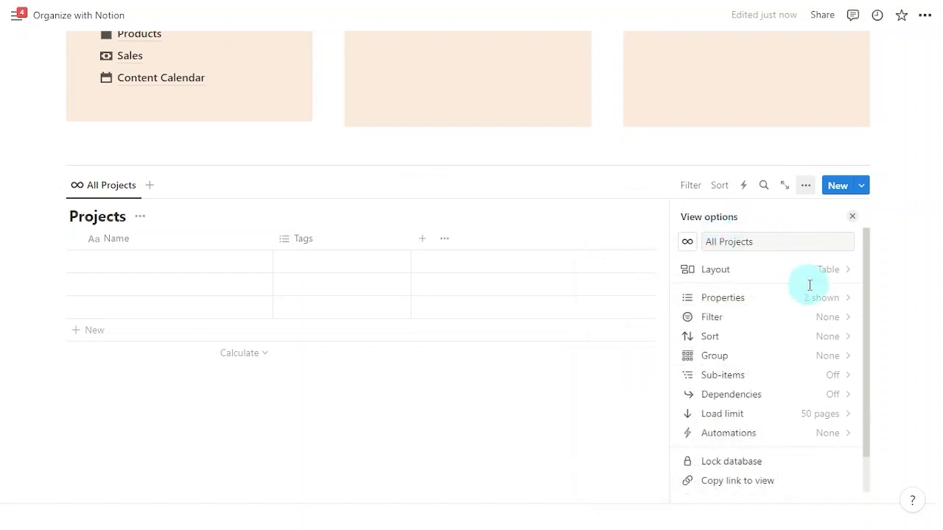
Turn off the database title in the All Projects view's layout and return to the view options
click(770, 274)
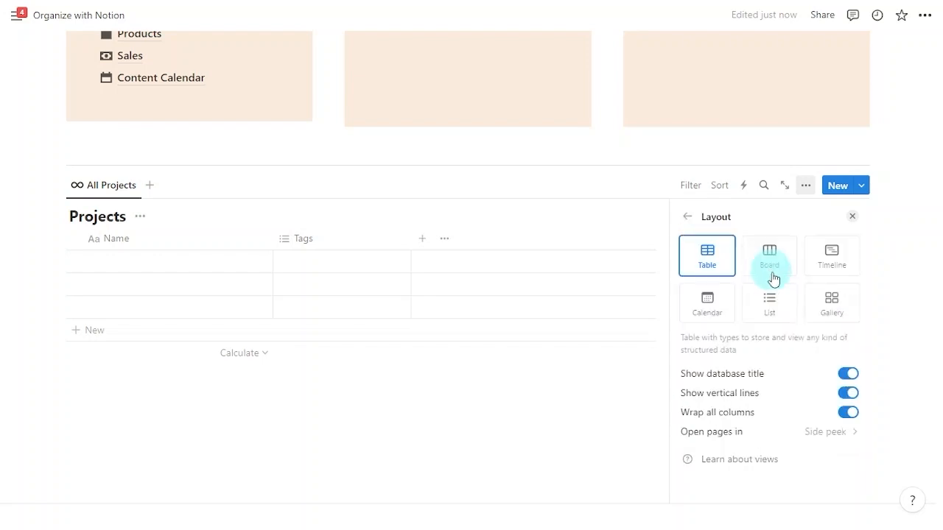
click(843, 374)
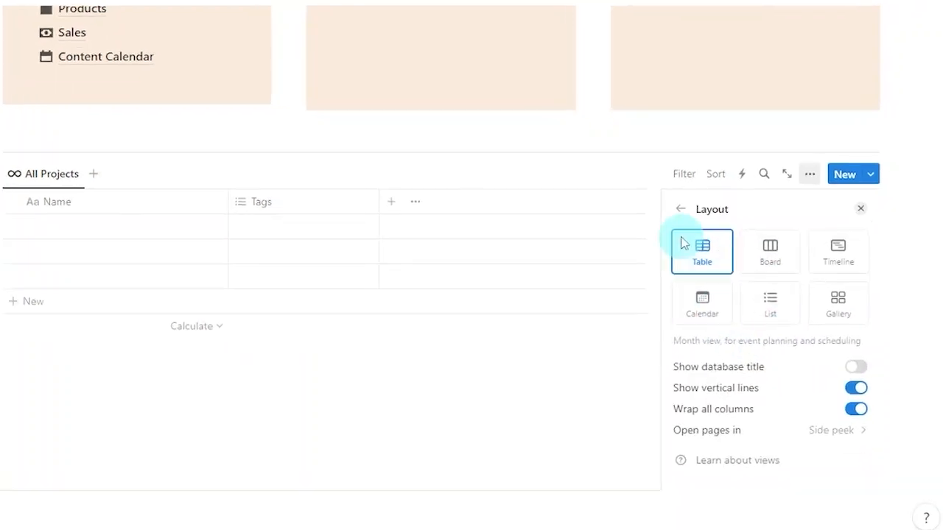
click(669, 198)
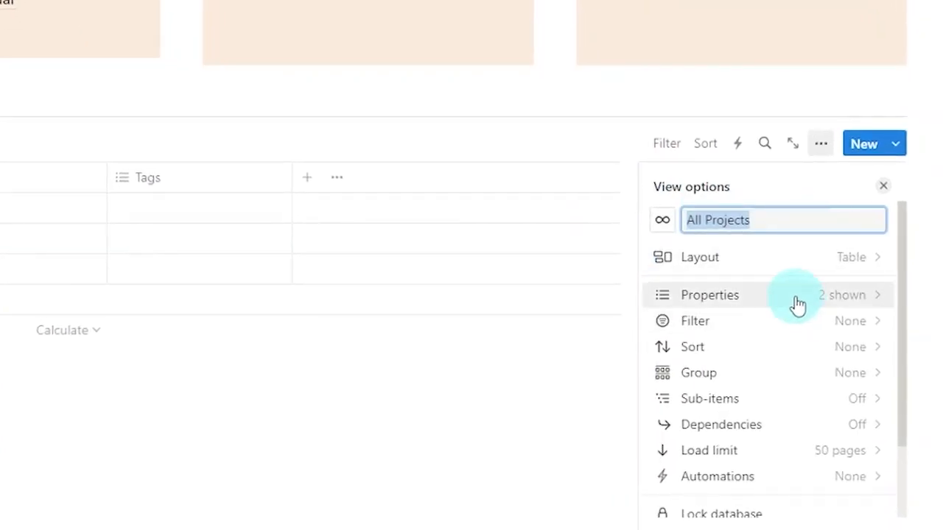
Rename the table's Name property to "Project"
click(797, 305)
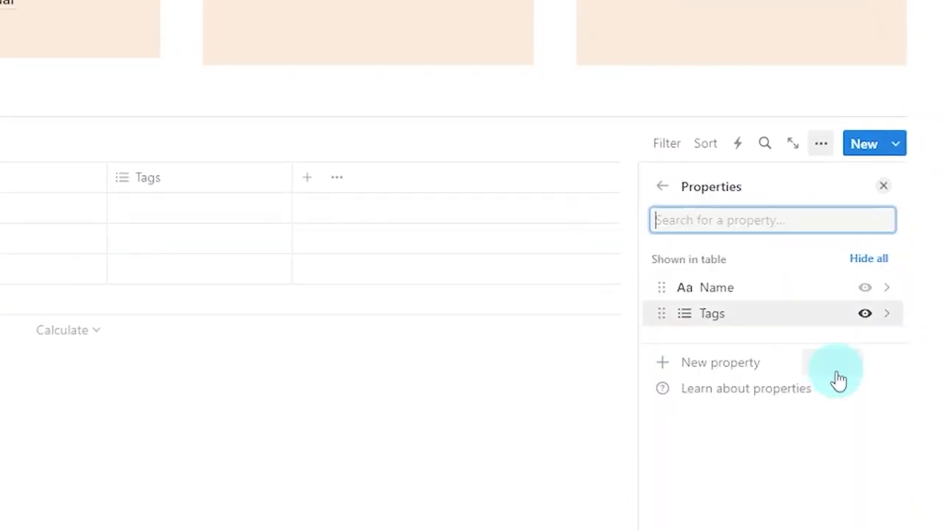
click(768, 293)
click(747, 221)
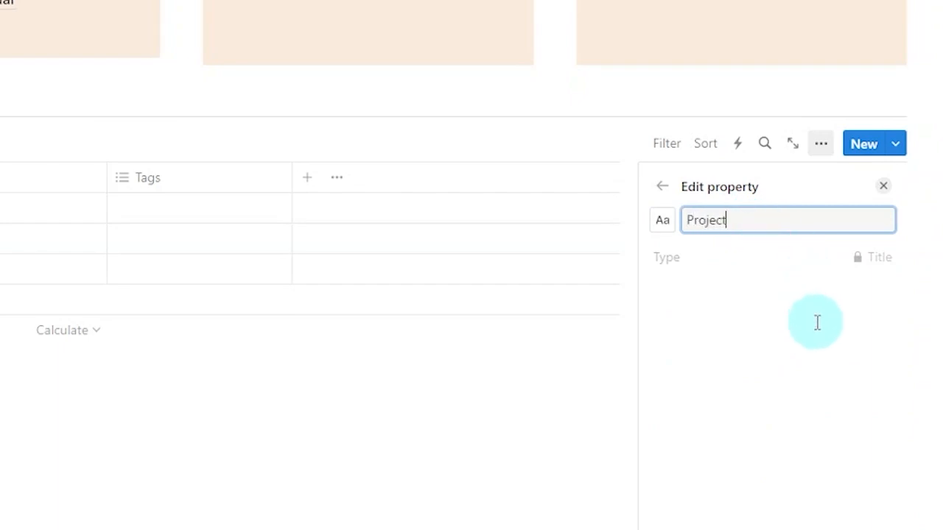
click(661, 187)
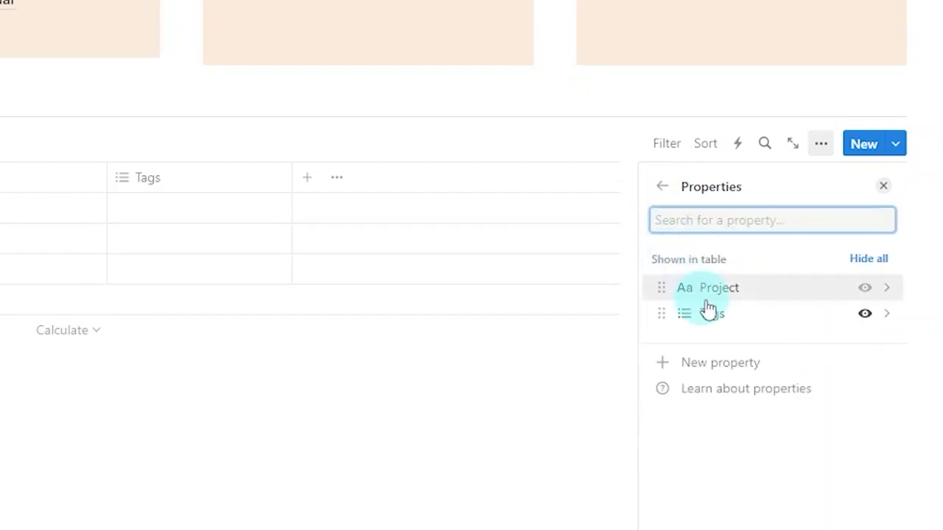
Rename the table's Tags property to "Active"
click(751, 315)
click(778, 221)
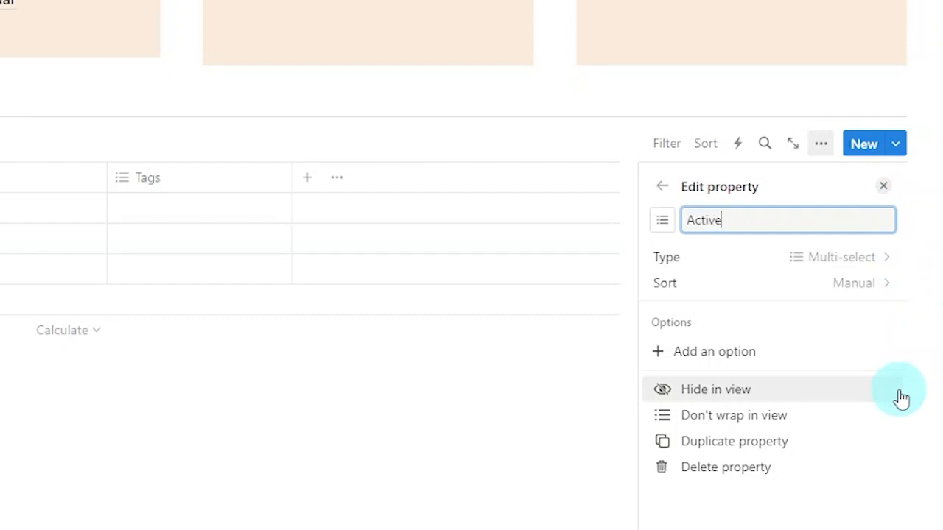
text(Active)
Change the Active property's type from multi-select to Checkbox
click(848, 284)
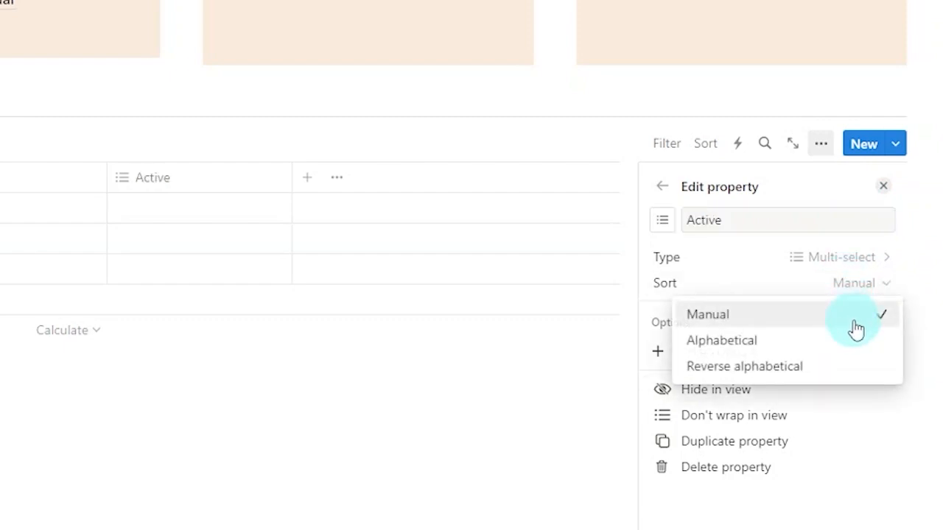
click(770, 240)
click(772, 259)
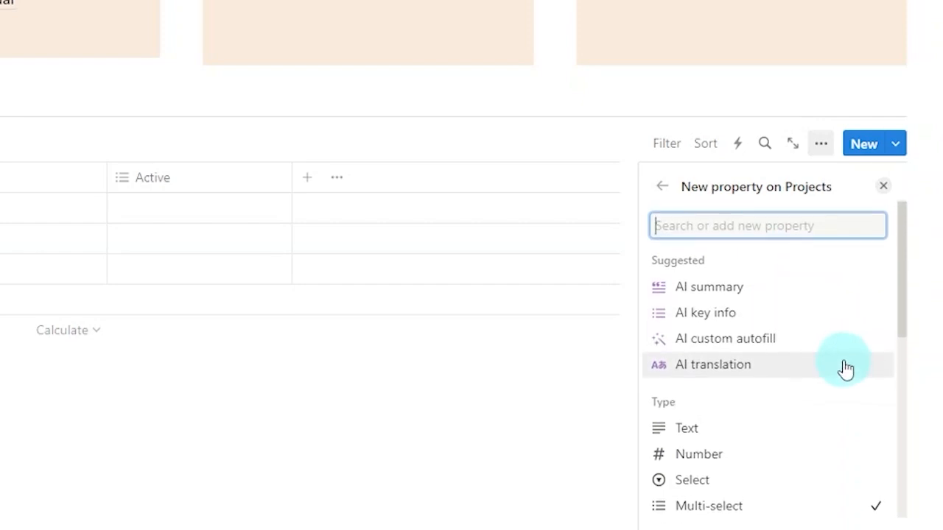
scroll(845, 368, down, 3)
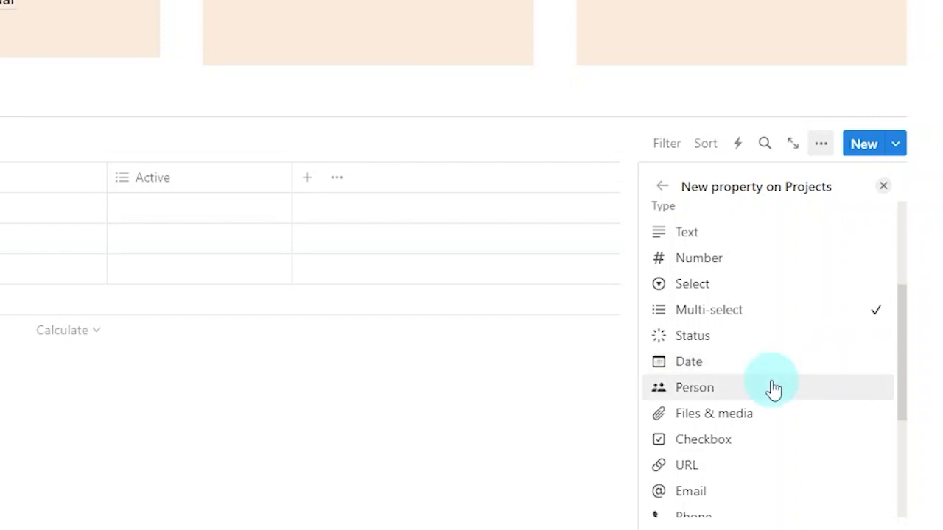
click(783, 441)
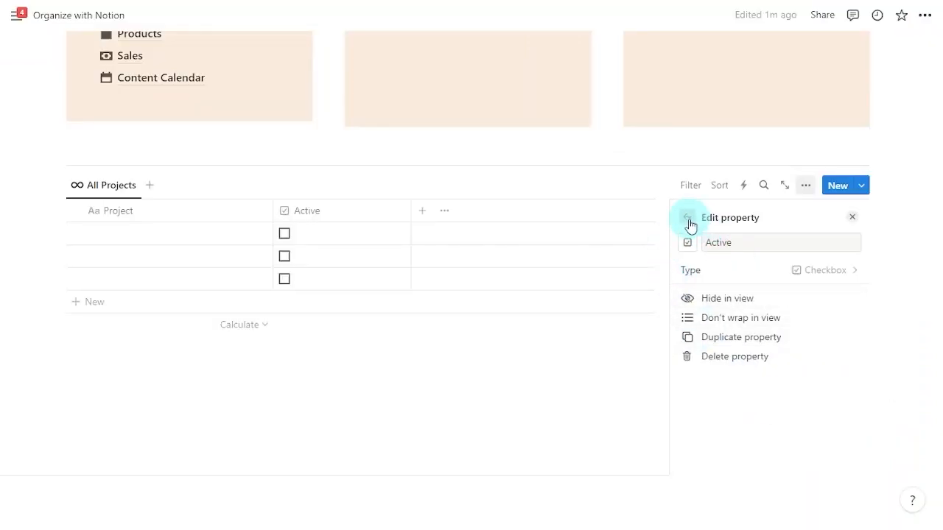
Add a Date property named "Duration" to the Projects table and close the view options
click(688, 220)
click(774, 358)
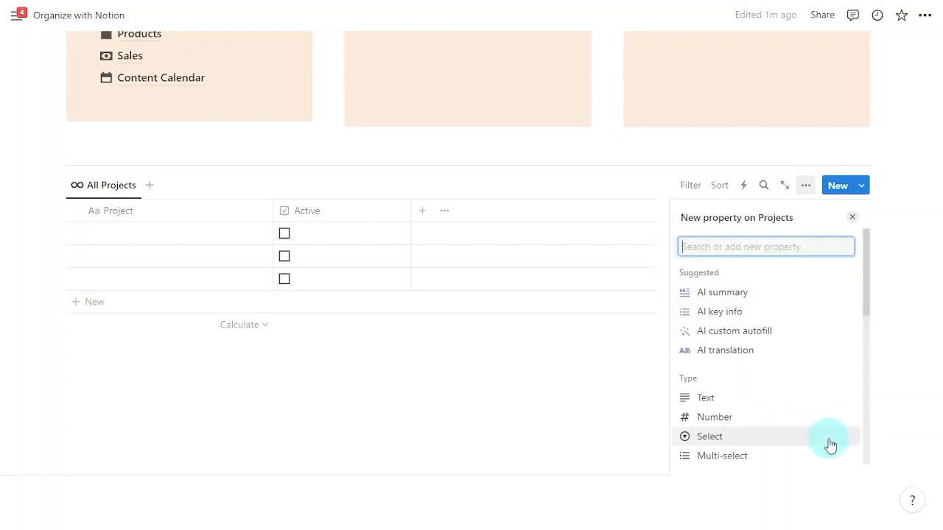
text(date)
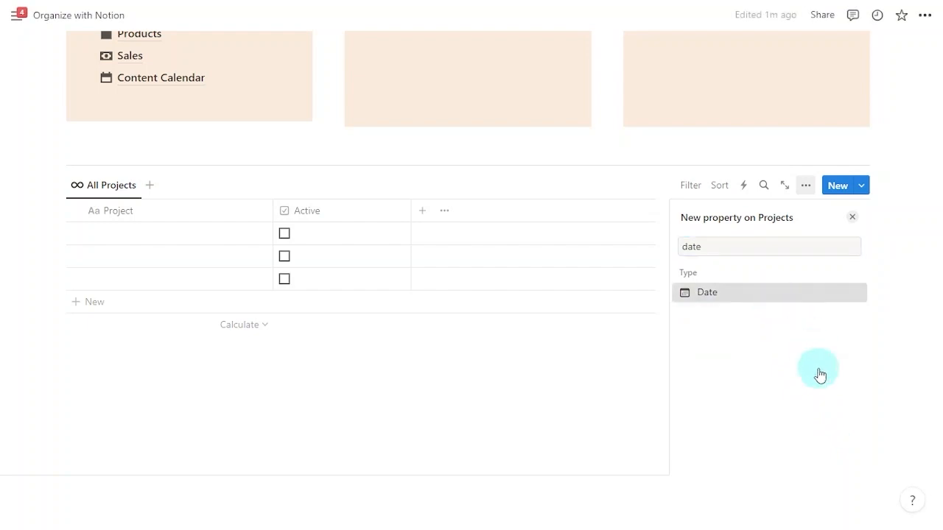
key(Return)
text(Duration)
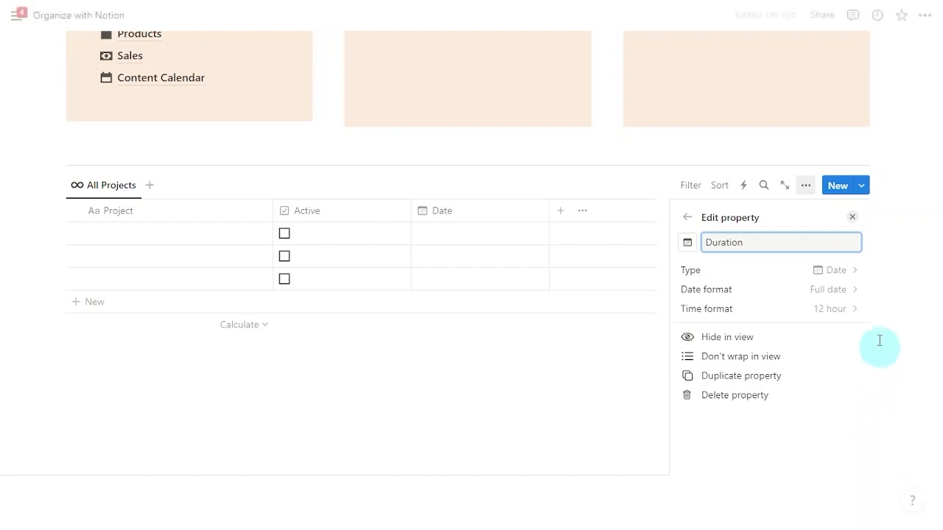
click(853, 220)
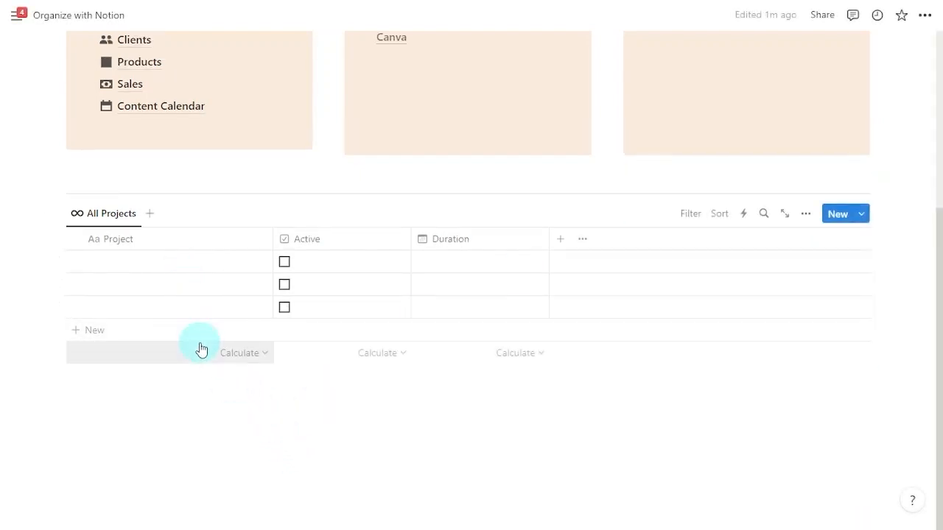
Name the table's three rows "Site reformulation", "October content" and "Client x onboard"
click(120, 258)
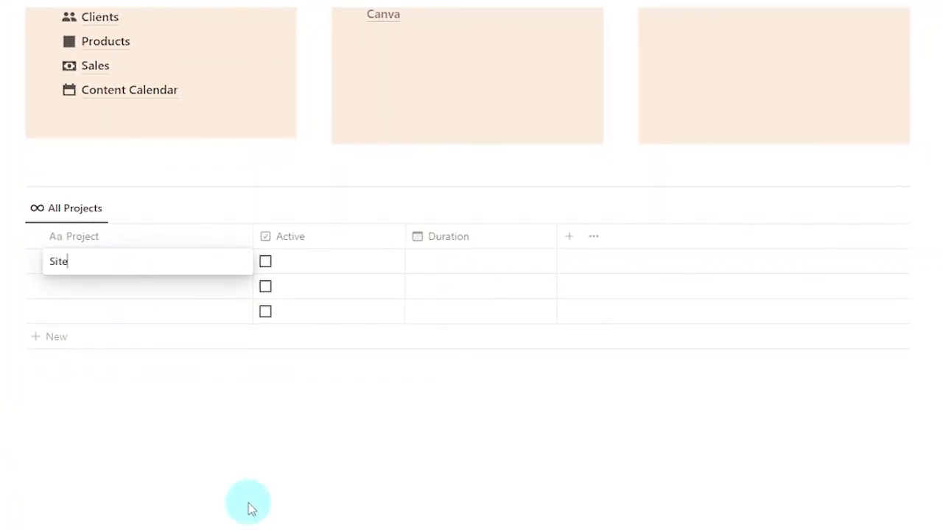
key(Return)
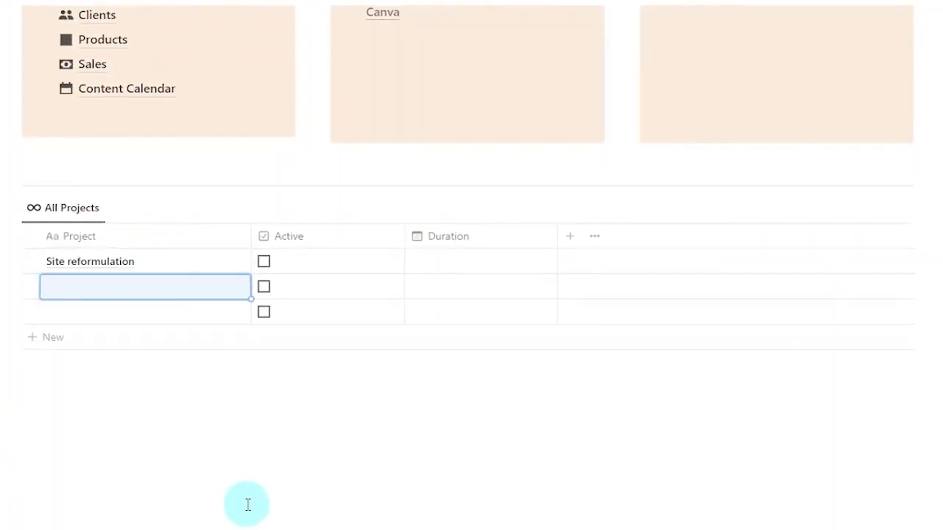
text(October content)
key(Return)
text(Client x onb)
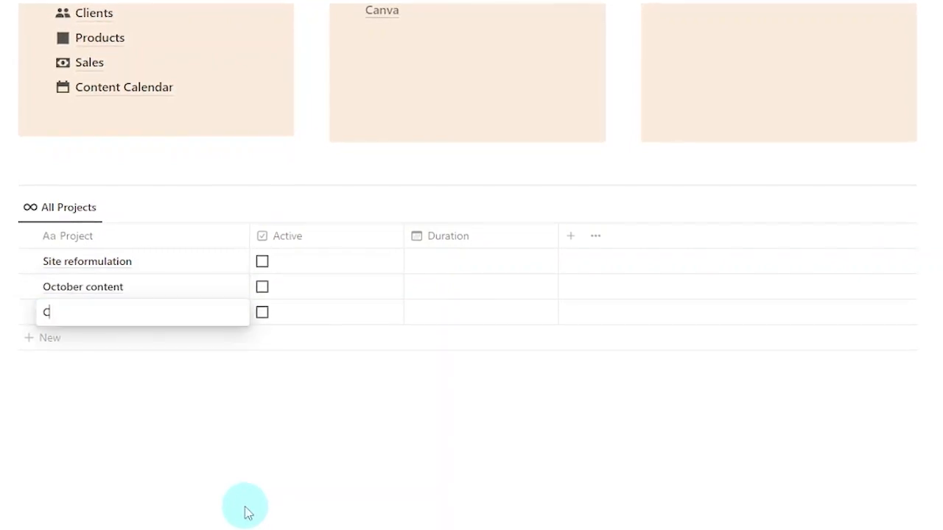
text(oard)
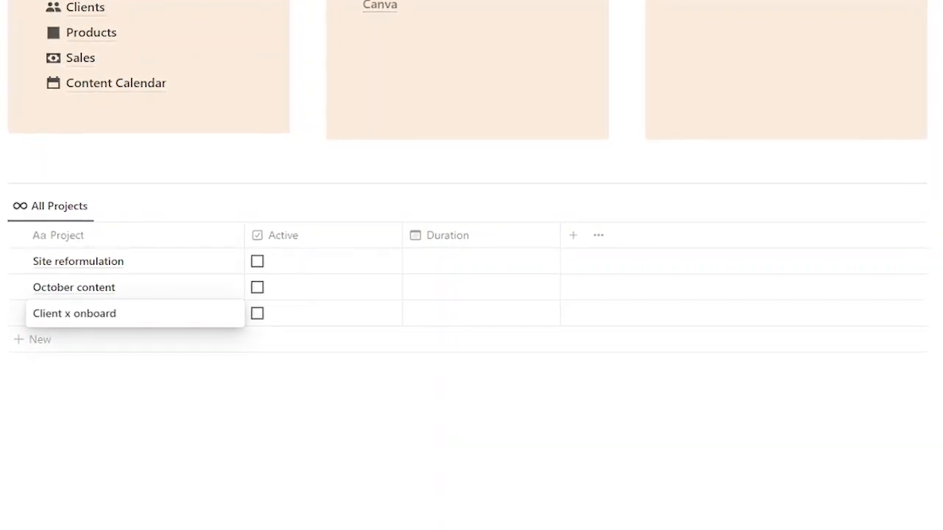
key(Escape)
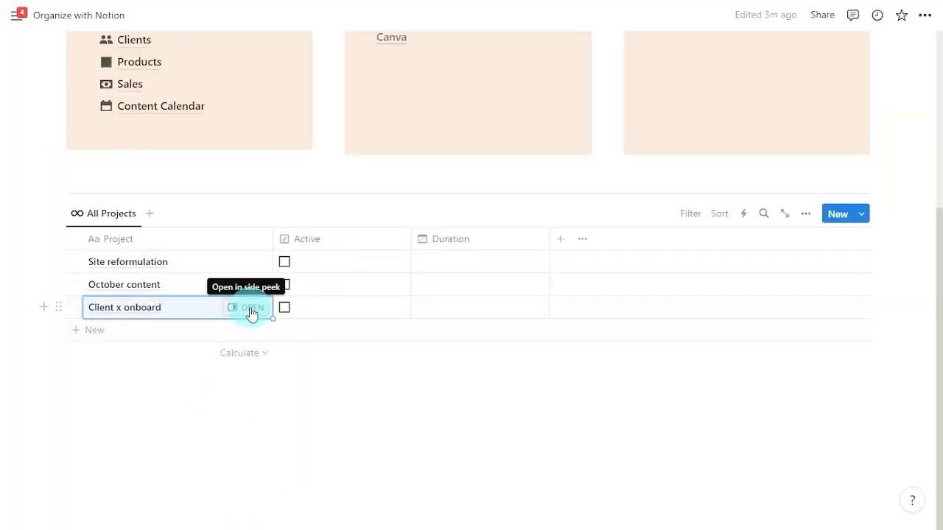
Write "notes on client x onboard" in the body of the Client x onboard page, then close the page
click(221, 315)
click(628, 272)
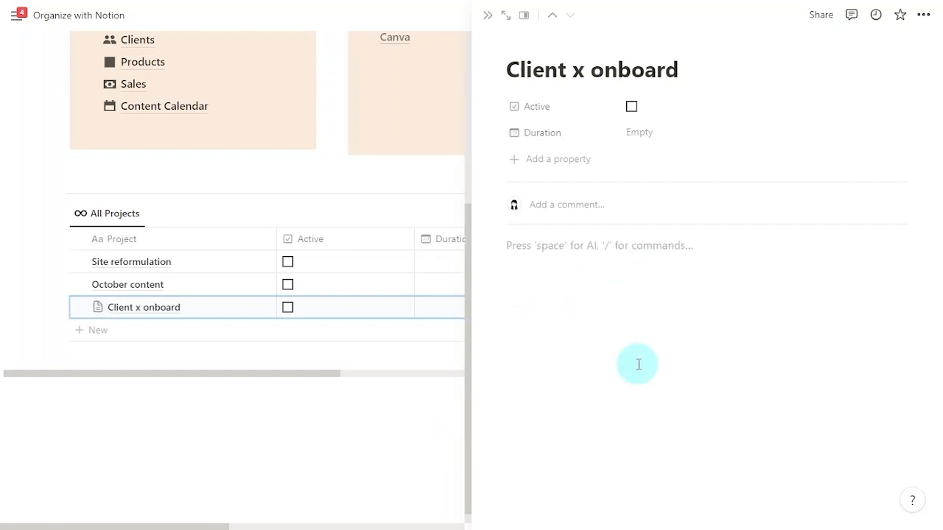
text(notes on client x onboard)
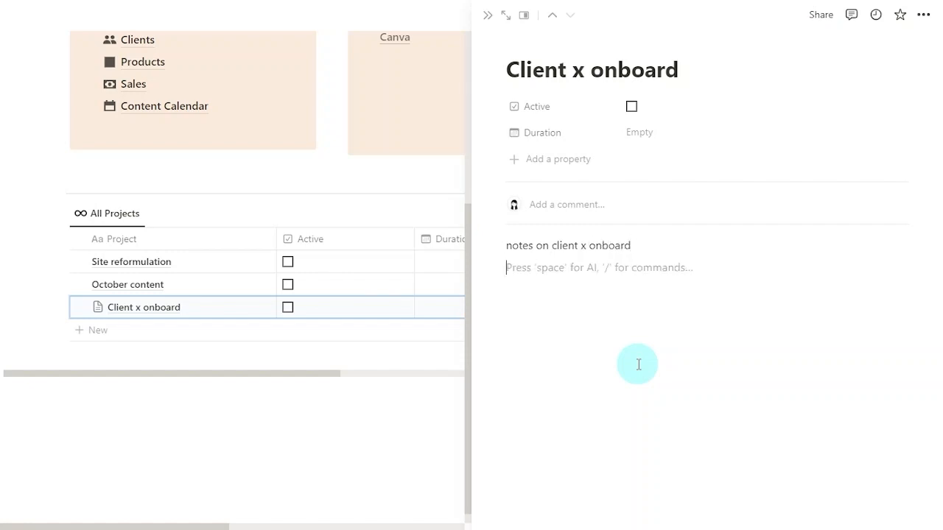
key(Escape)
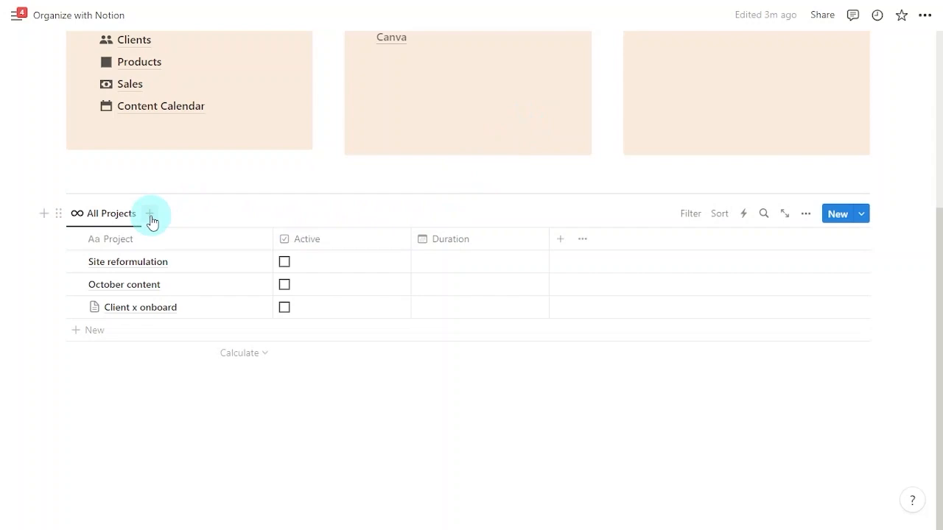
Add a Gallery view of the Projects database named "Active Projects" with the flame icon
click(151, 219)
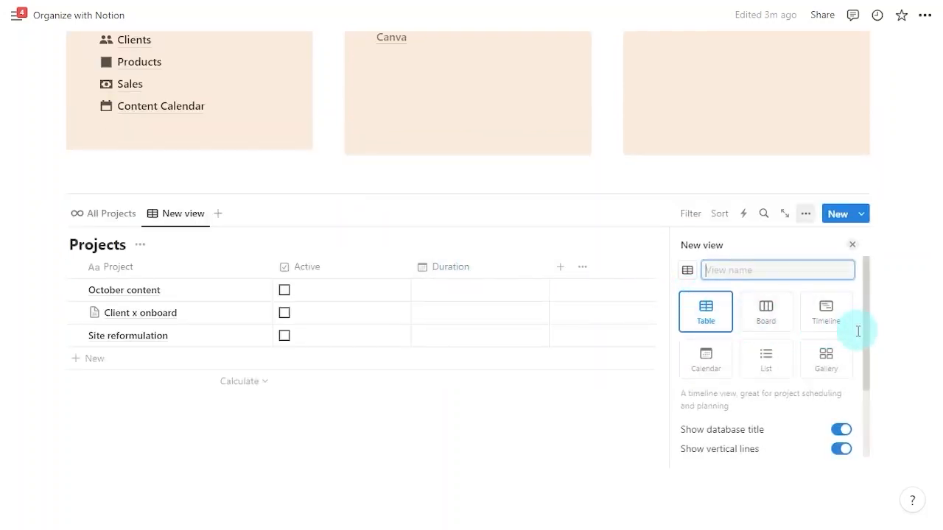
click(827, 365)
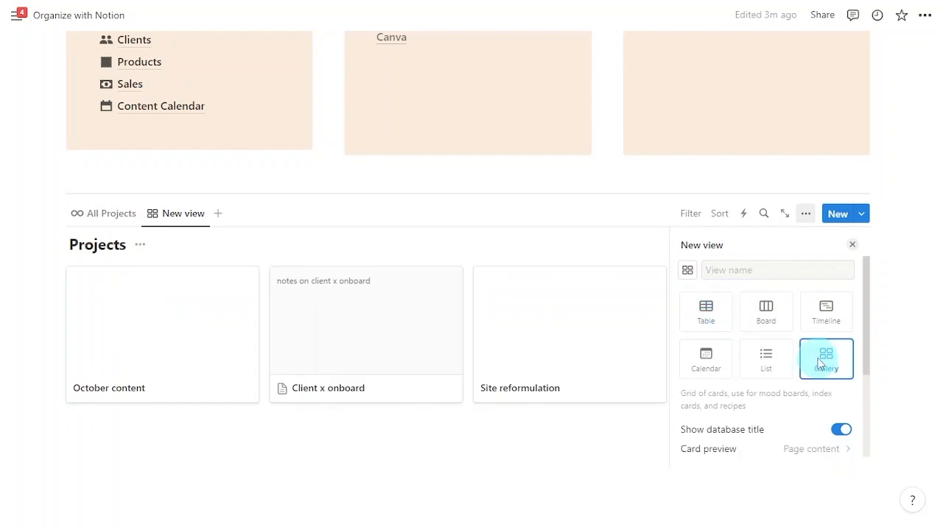
click(727, 270)
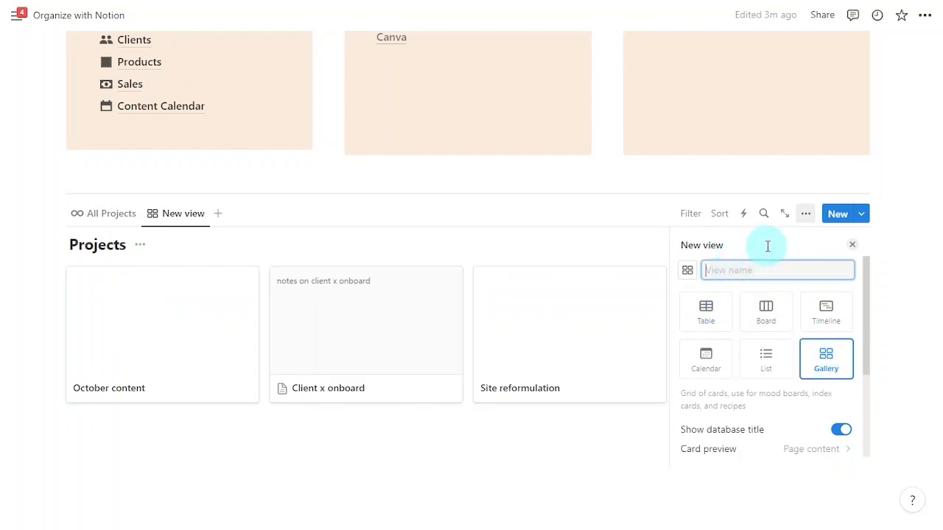
text(Active Projects)
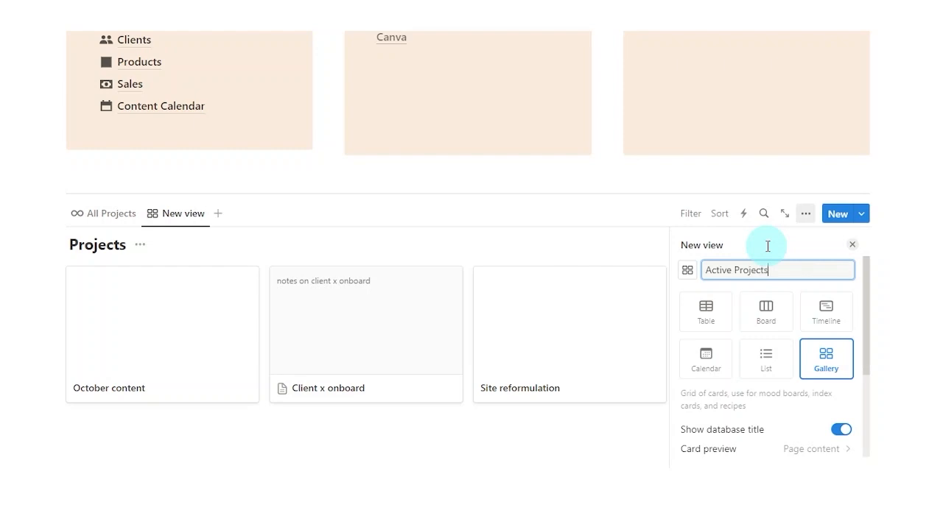
click(686, 270)
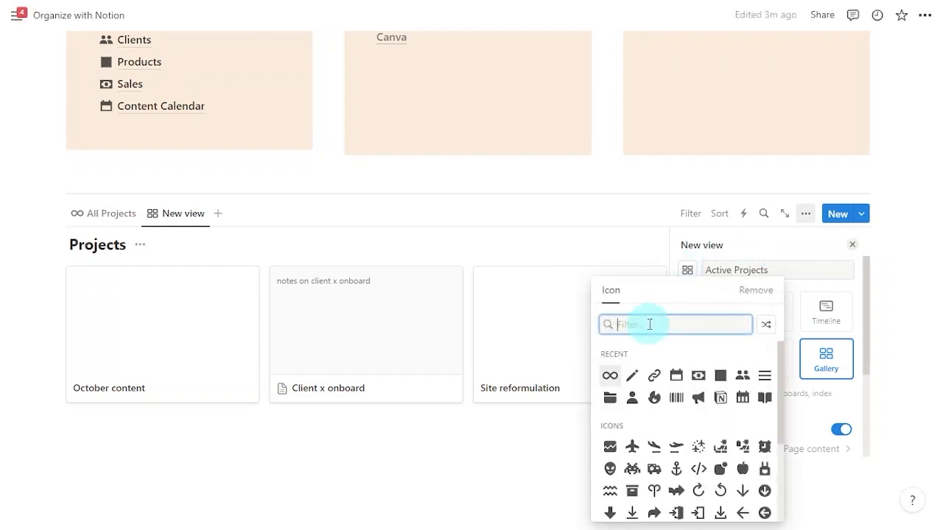
click(654, 398)
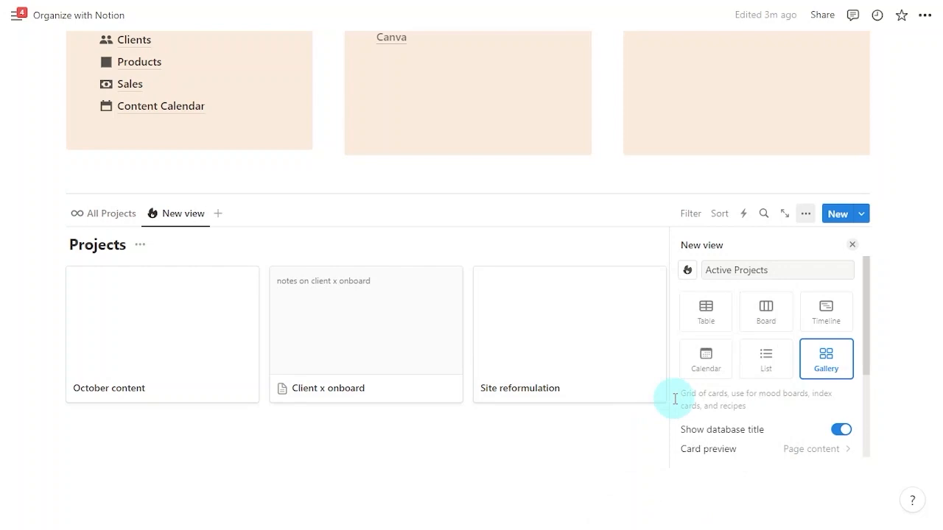
Turn off the new gallery's database title, set its card preview to None, and finish creating the view
scroll(770, 410, down, 3)
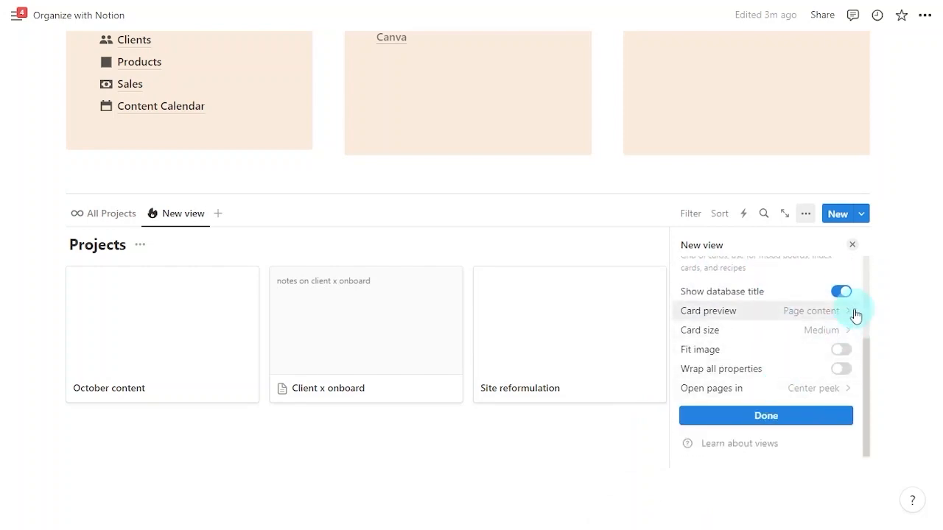
click(840, 291)
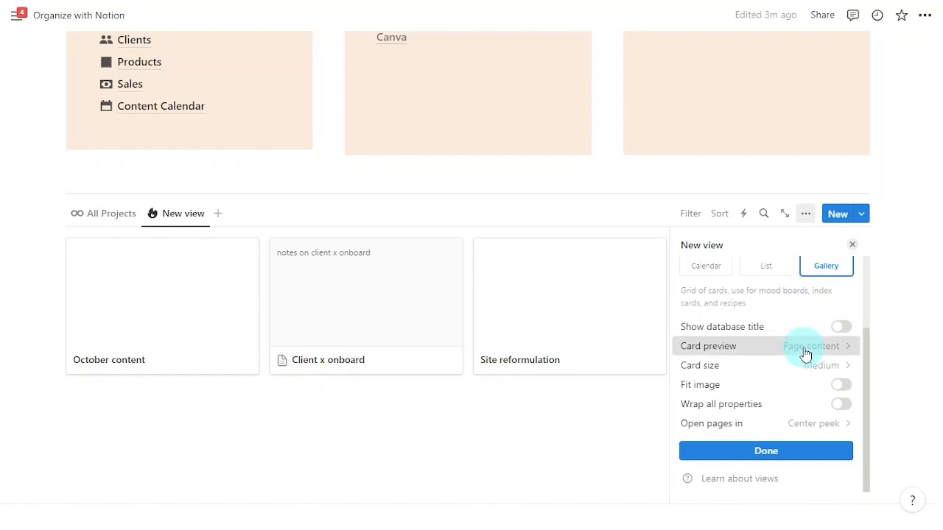
click(806, 354)
click(780, 371)
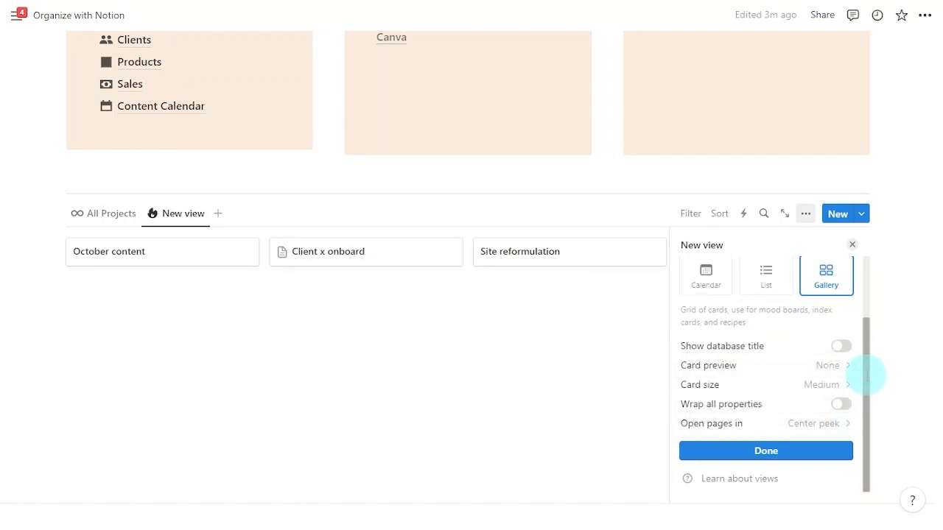
click(805, 450)
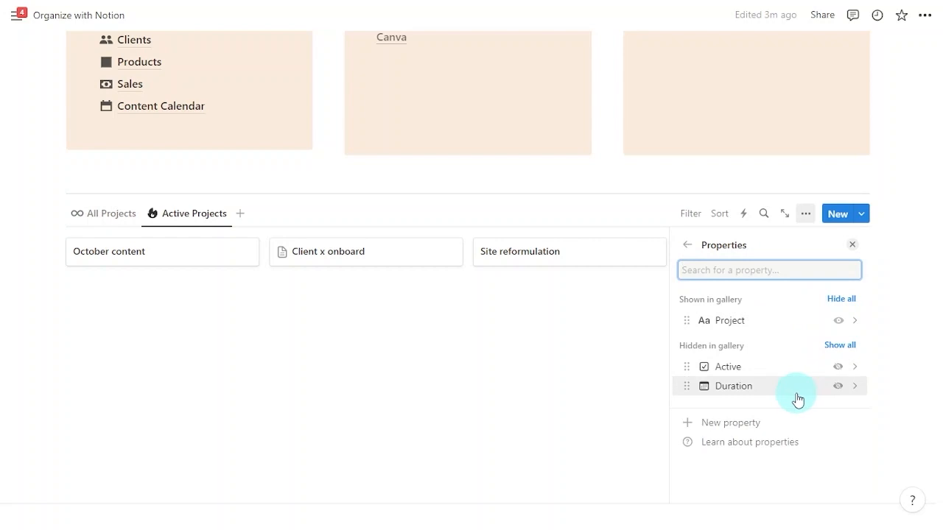
Show the Duration property on the gallery cards, set its date format to Month/Day/Year, and return to the view options
click(837, 386)
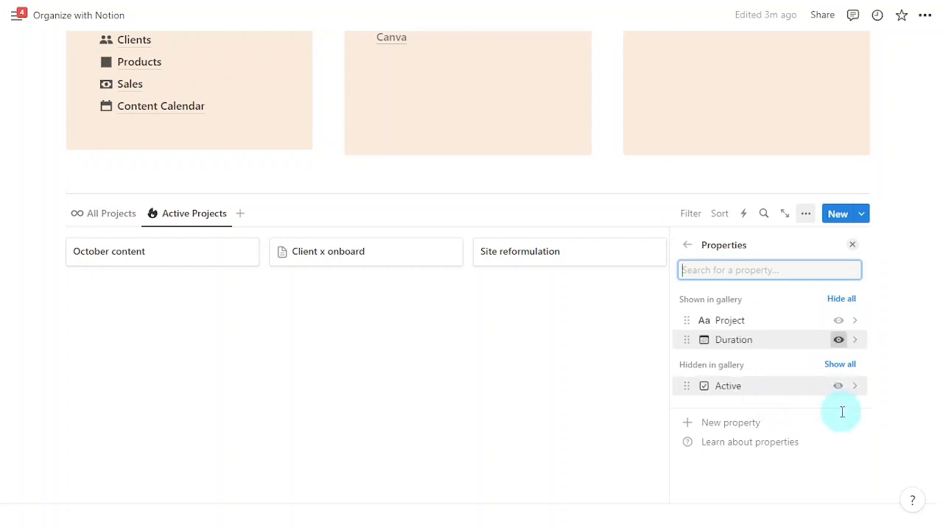
click(779, 348)
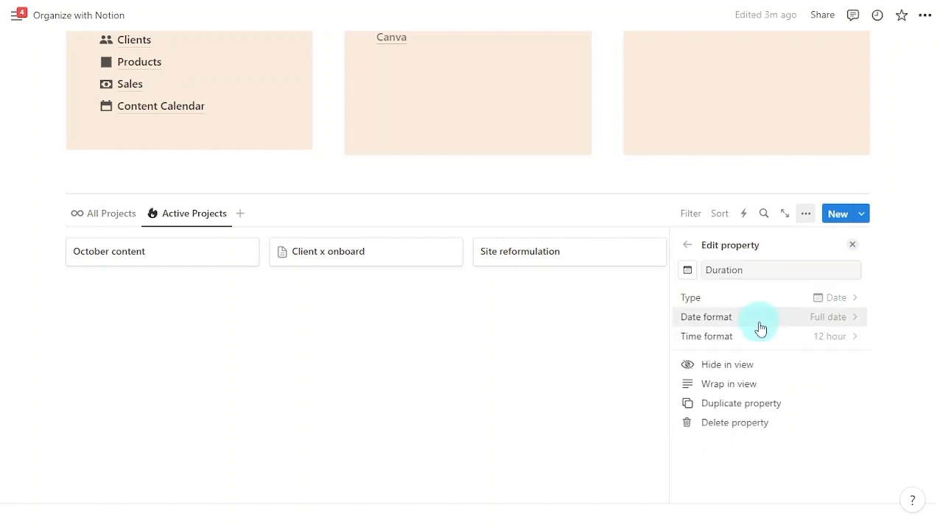
click(761, 327)
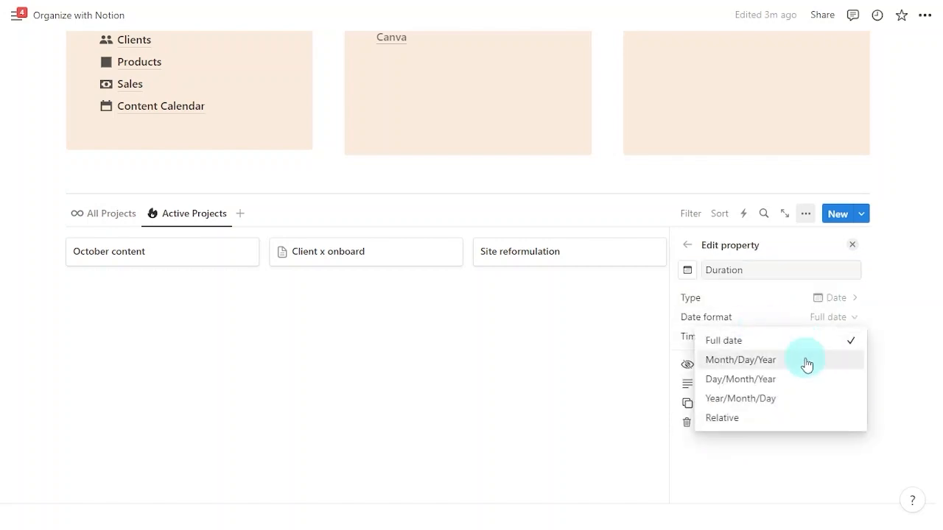
click(805, 364)
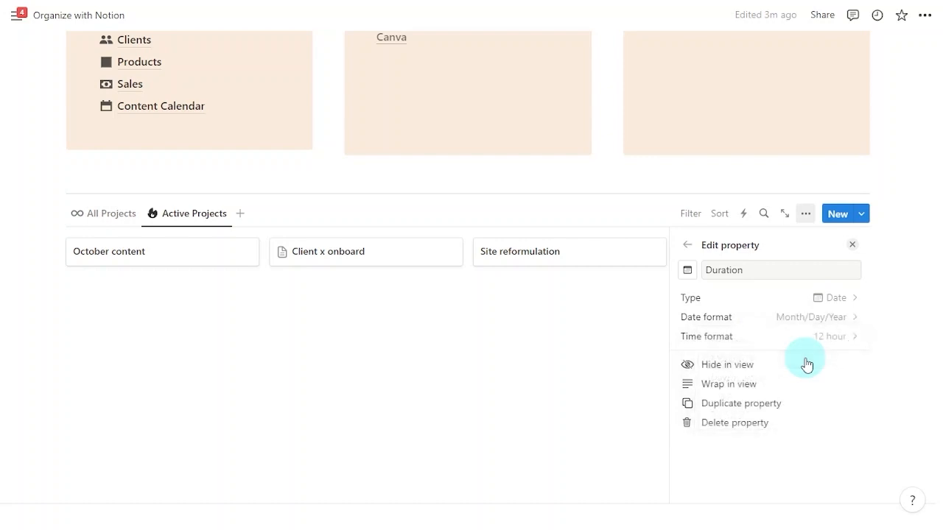
click(688, 246)
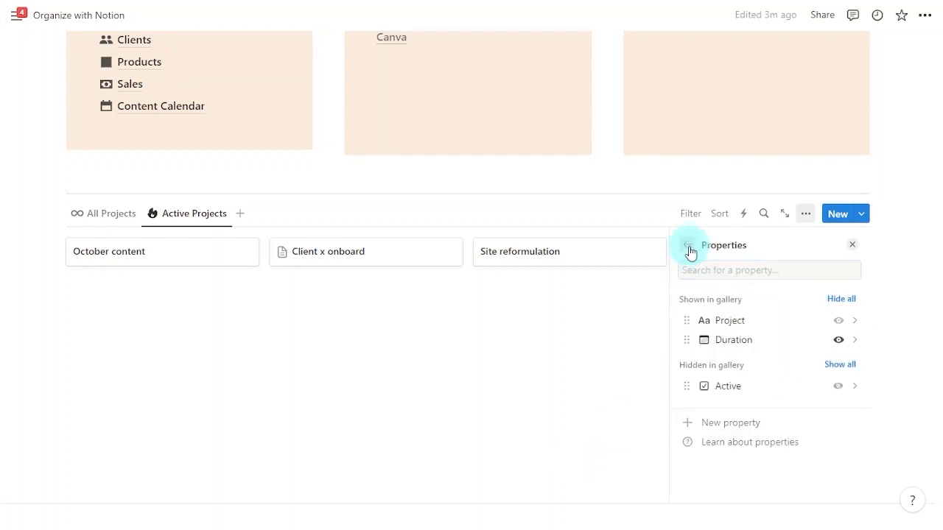
click(687, 246)
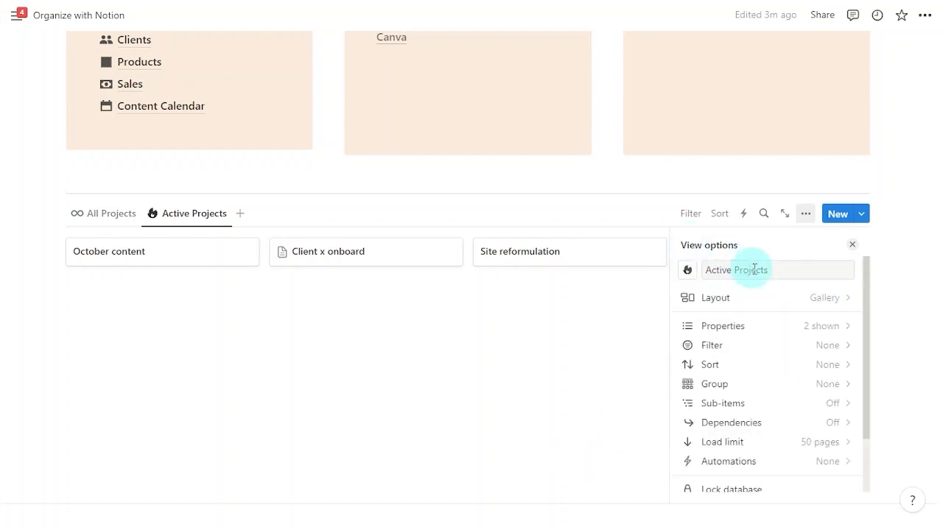
Filter the Active Projects view to projects whose Active property is Checked
click(770, 352)
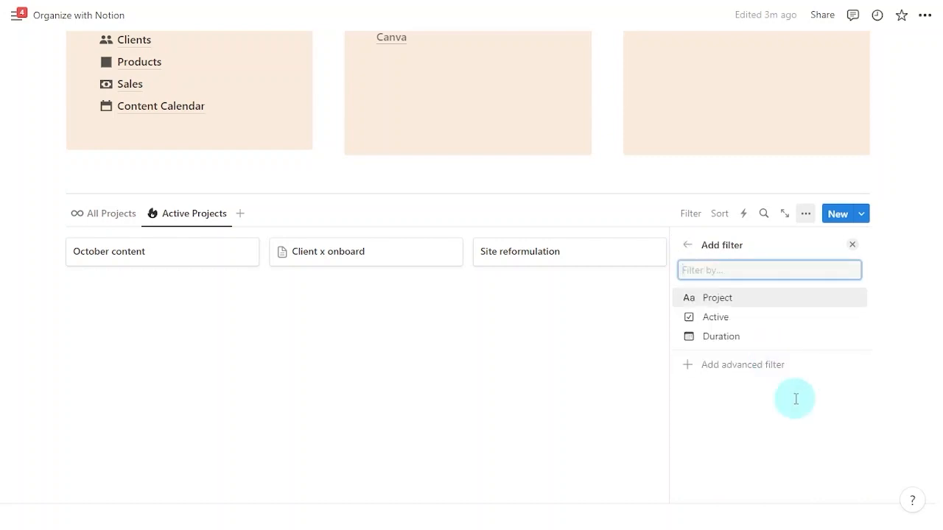
click(797, 318)
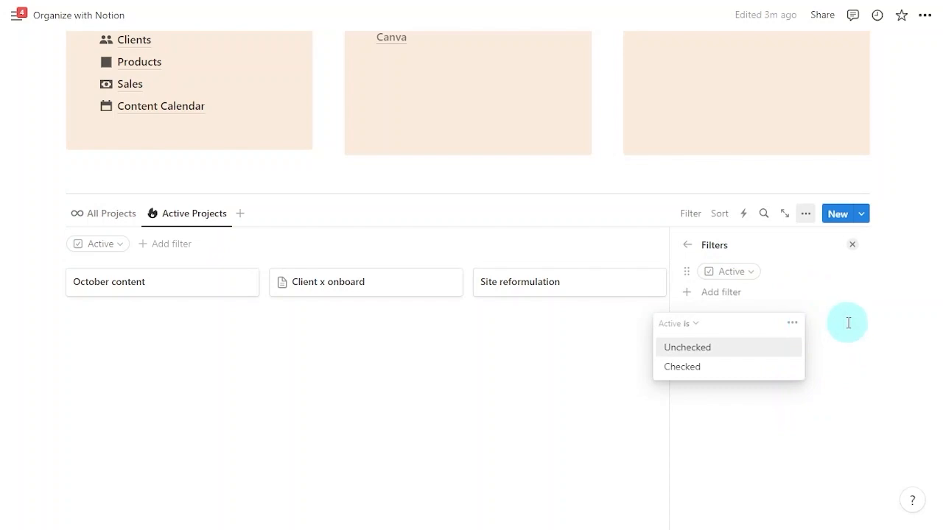
click(745, 368)
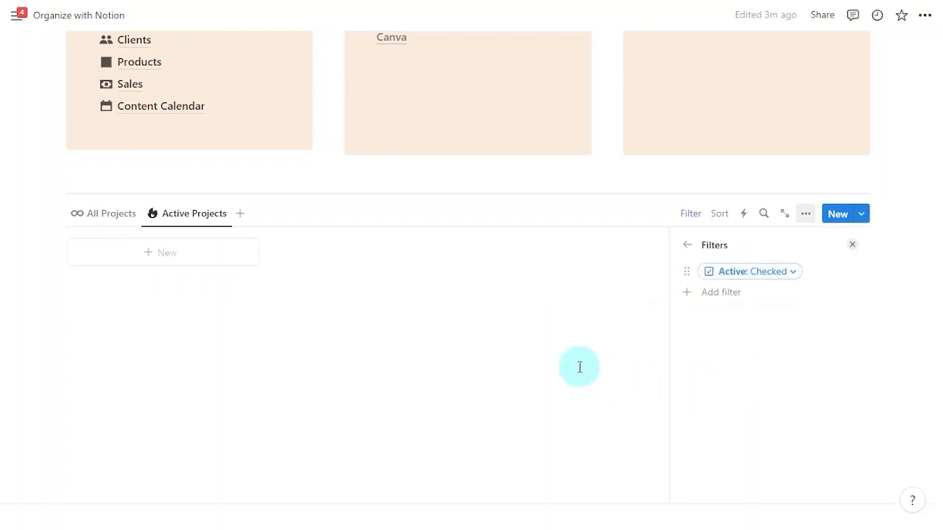
In the All Projects view, mark Site reformulation and October content as Active
click(554, 368)
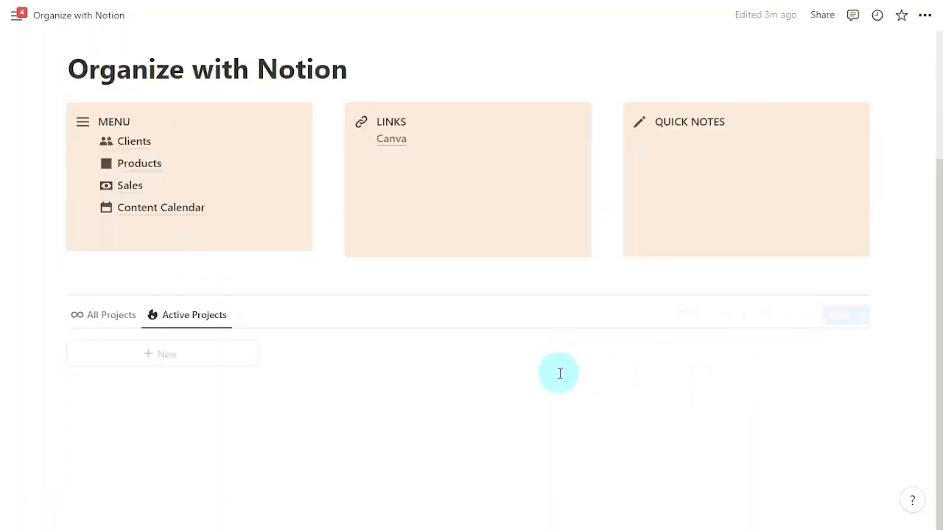
click(98, 318)
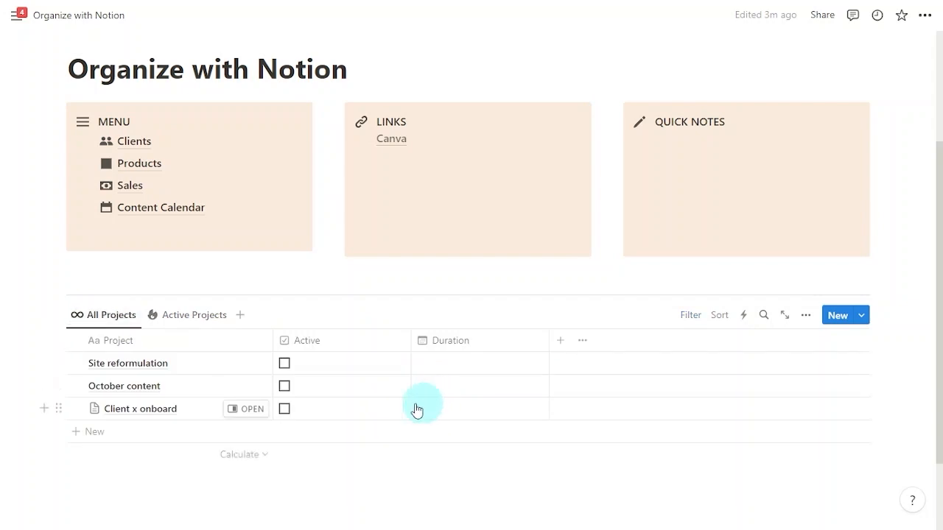
click(285, 364)
click(284, 386)
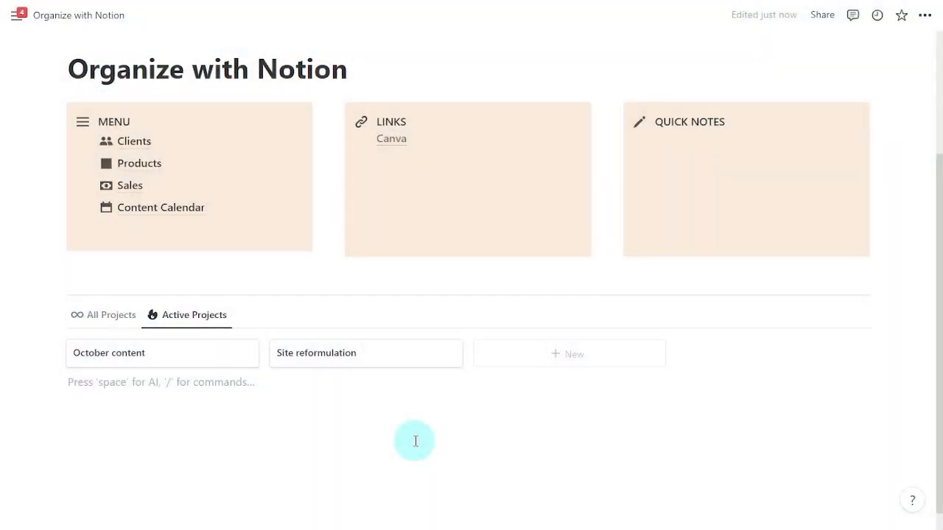
Add a divider below the Active Projects gallery, leaving an empty line above it
key(Return)
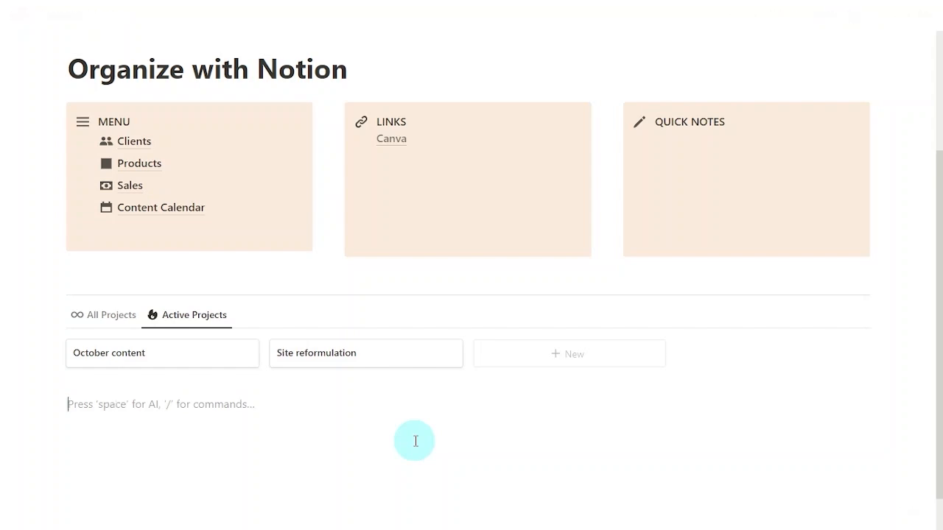
text(/divider)
key(Return)
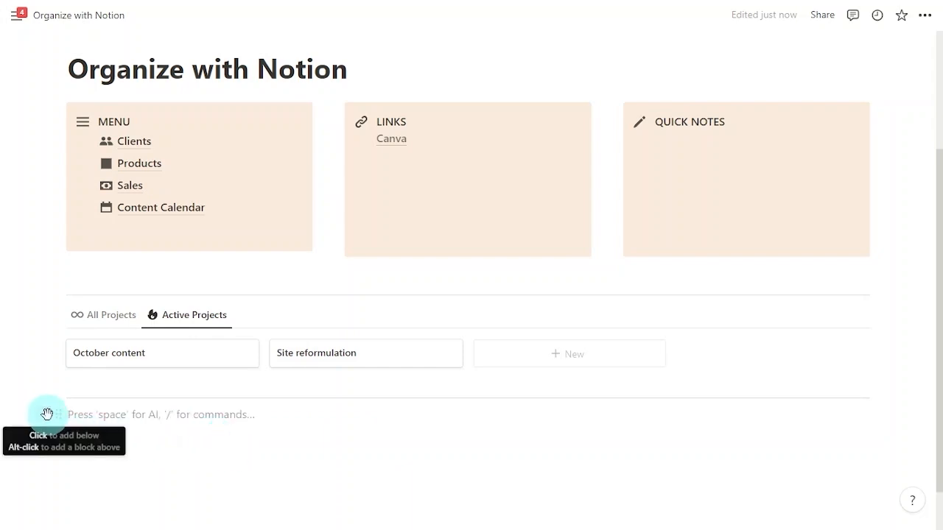
Insert a table view block below the divider and create a new database named "Tasks" as its data source
click(46, 412)
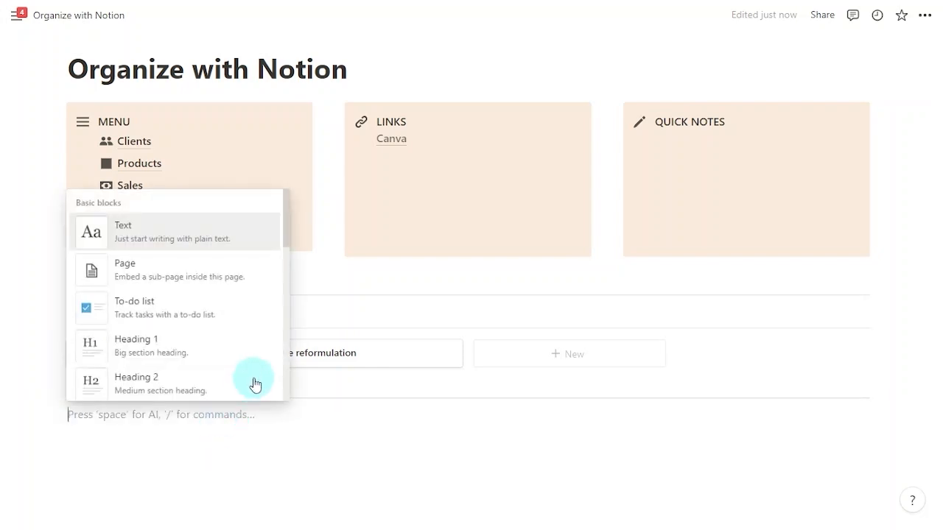
scroll(255, 384, down, 12)
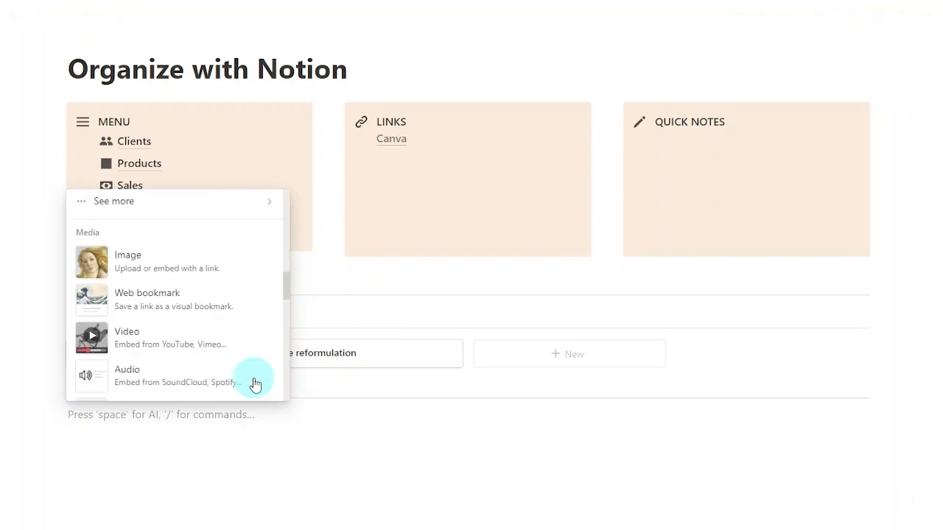
click(232, 264)
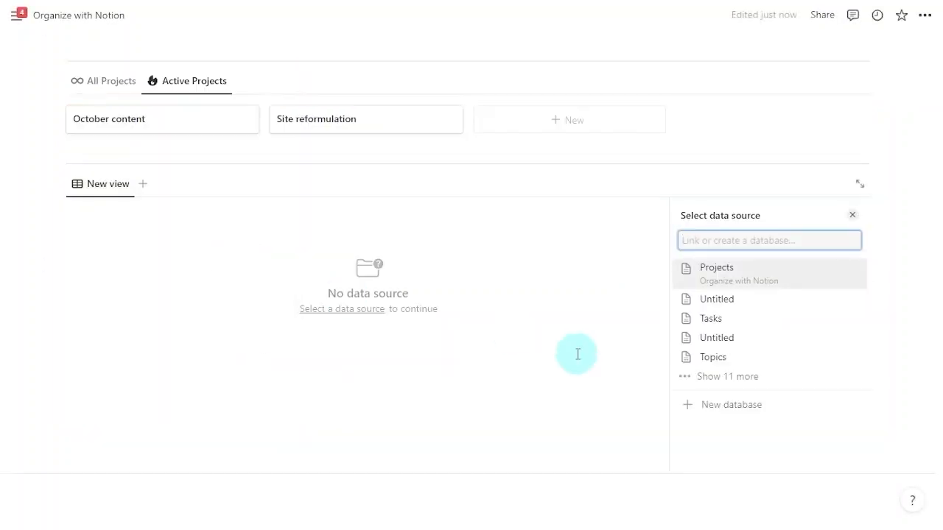
text(Tasks)
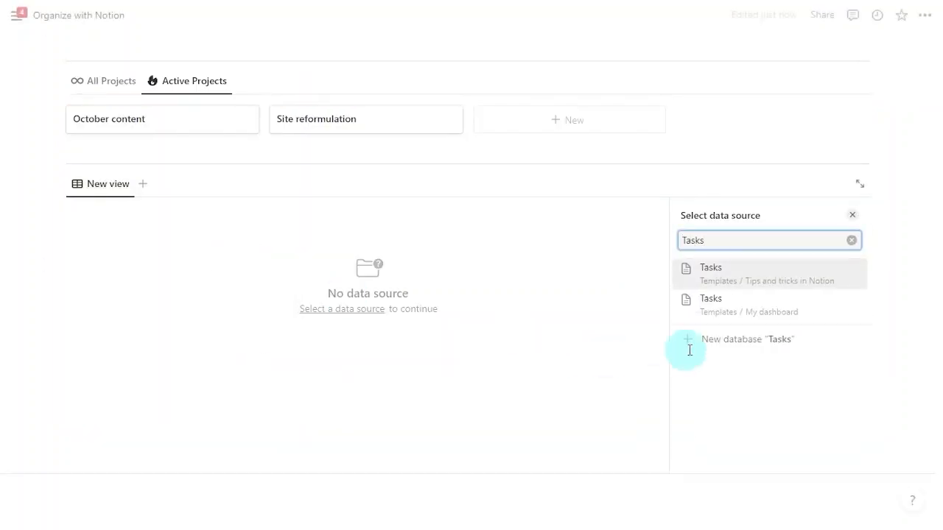
click(814, 347)
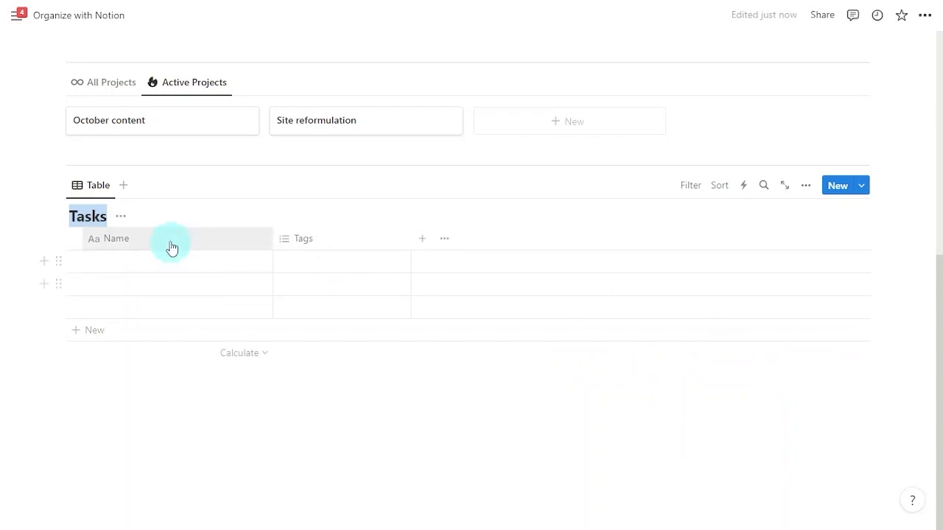
Rename the Tasks table view to "All tasks" and give it the infinity icon
click(101, 191)
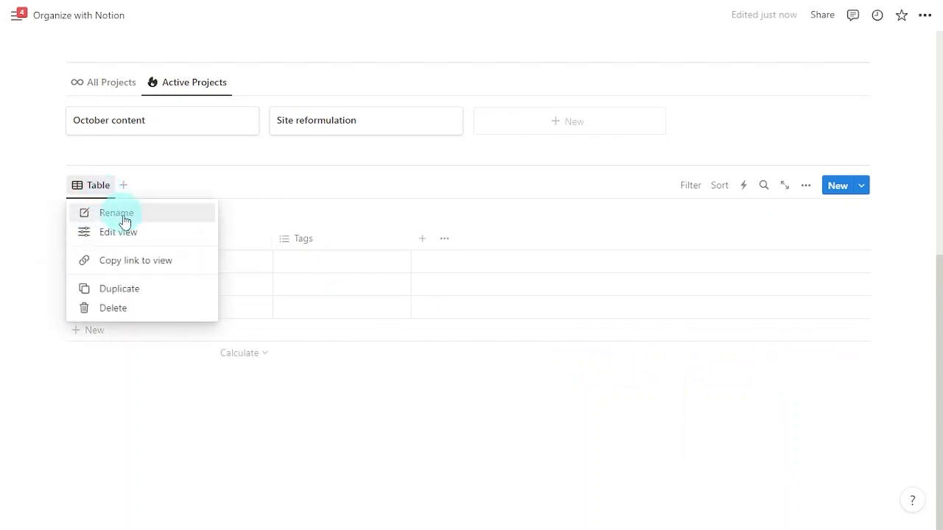
key(Return)
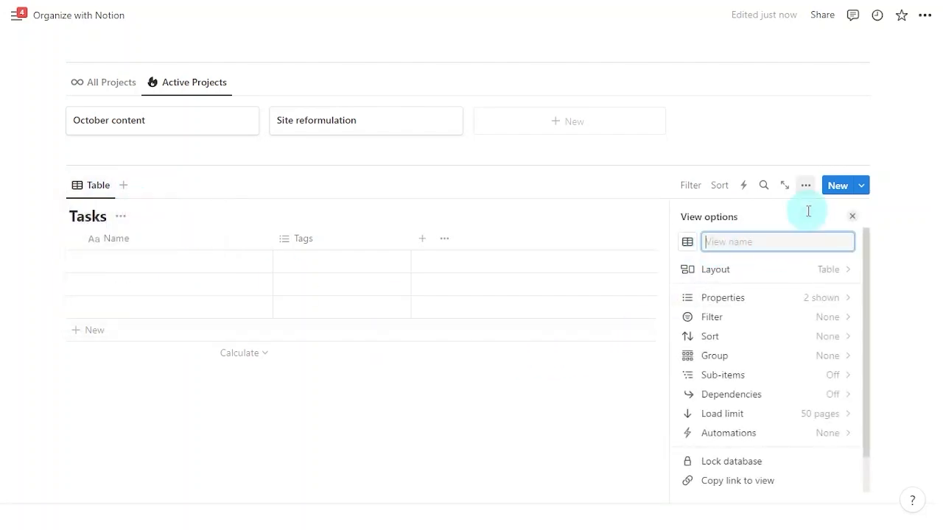
text(All tasks)
click(687, 242)
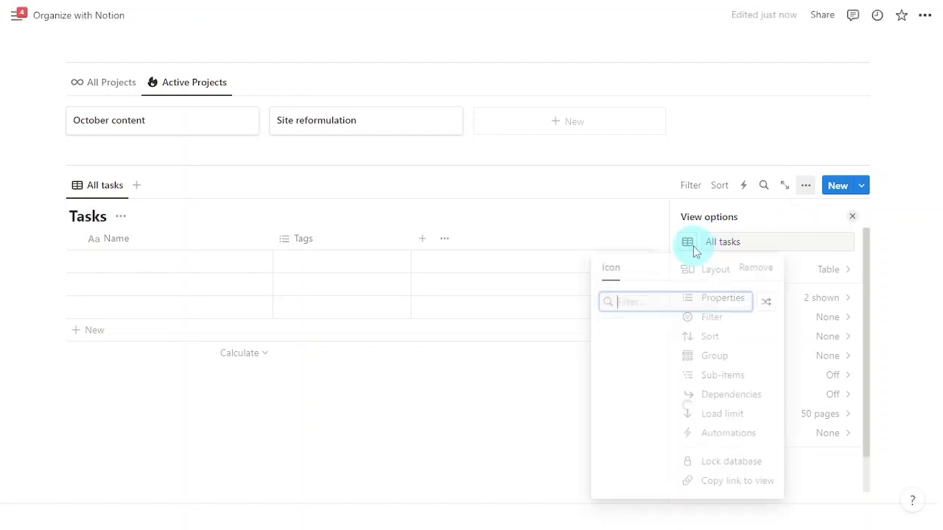
click(633, 352)
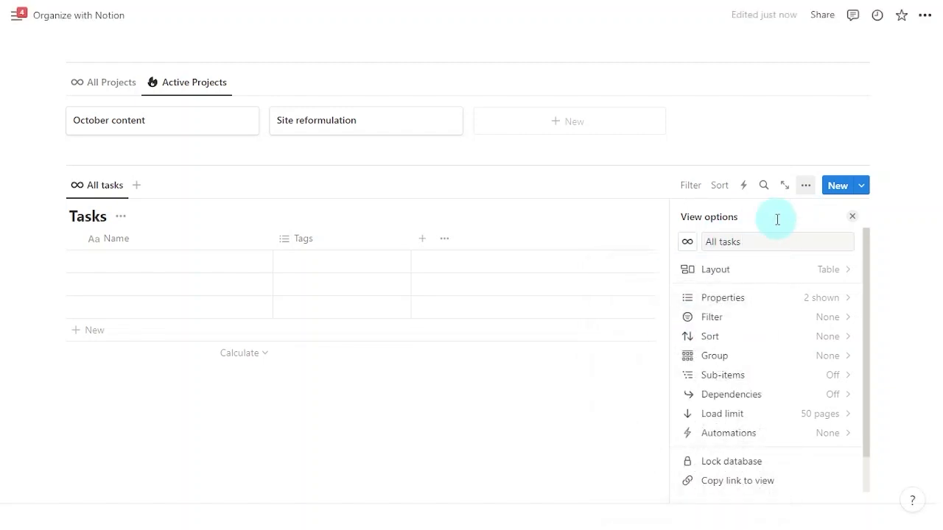
Hide the database title in the All tasks view's layout and return to the view options
click(735, 277)
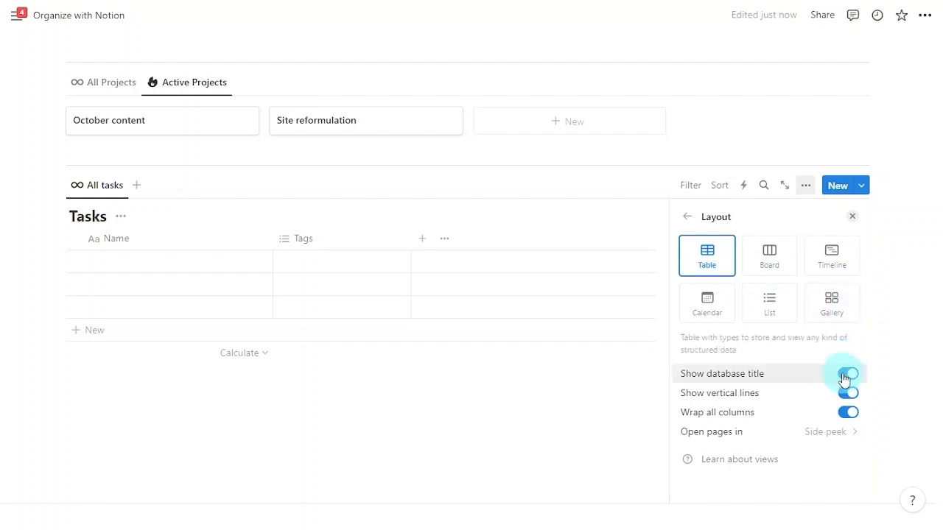
click(844, 377)
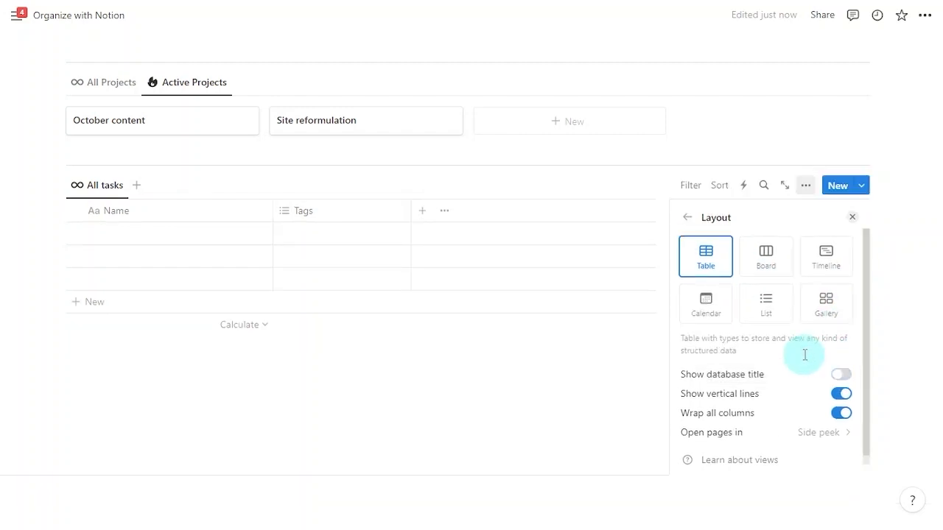
click(687, 218)
Rename the Tasks database's Name property to "Task" and return to the property list
click(753, 298)
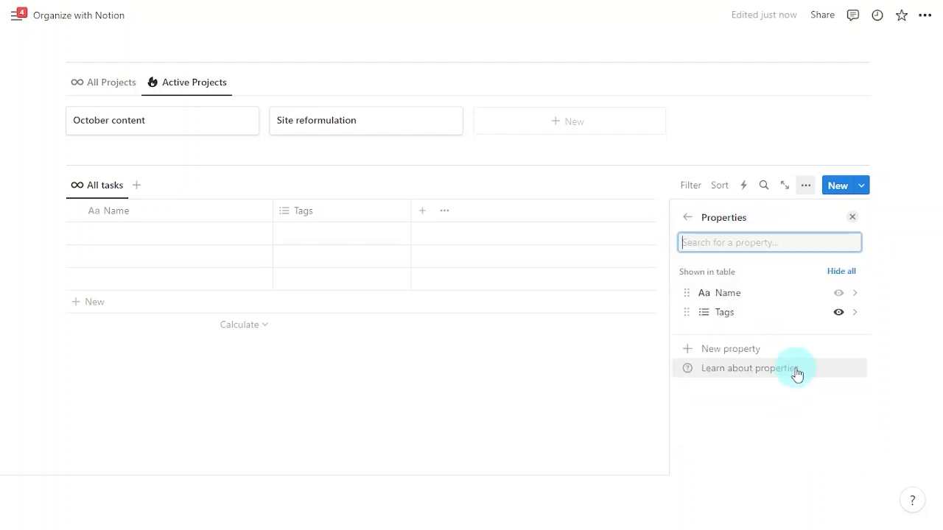
click(773, 294)
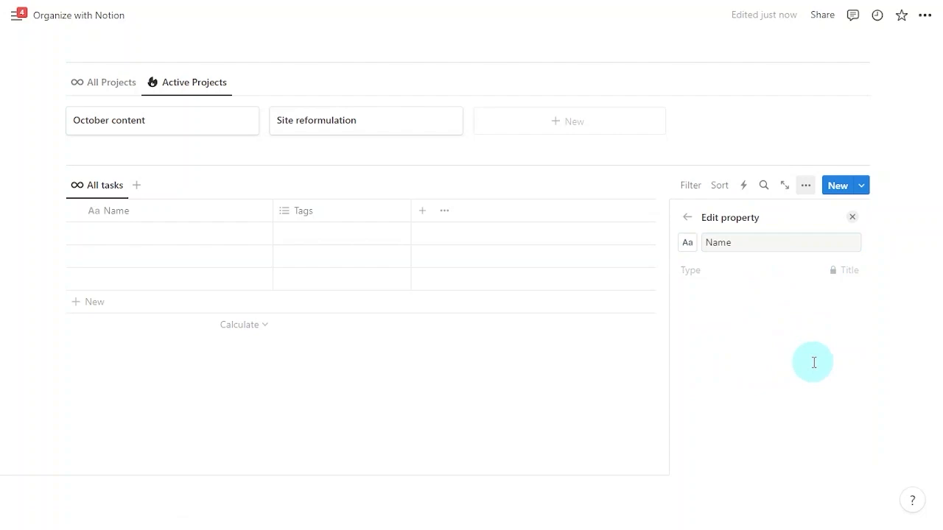
click(744, 245)
key(ctrl+a)
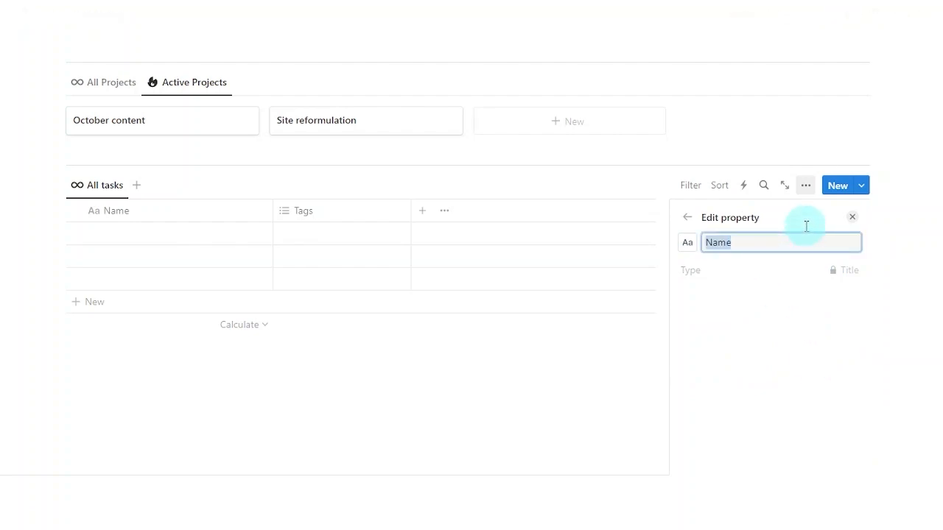
text(Task)
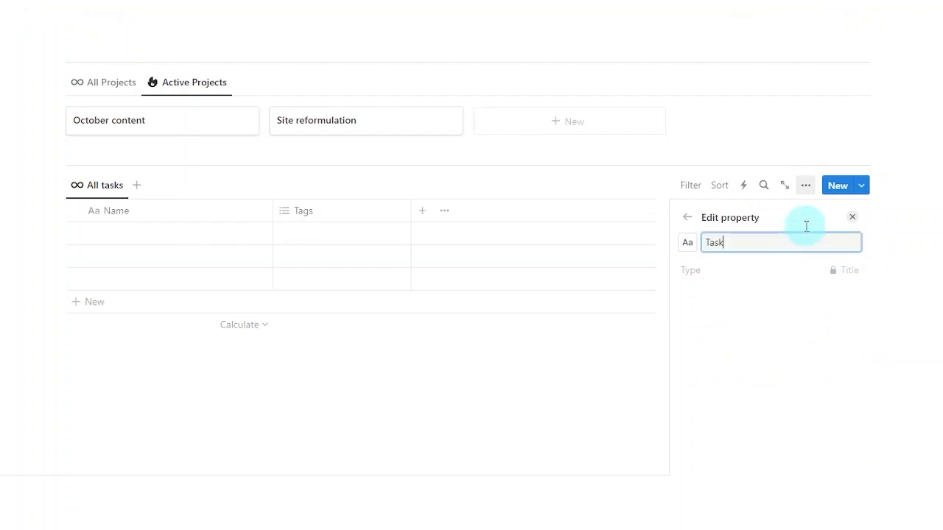
click(687, 217)
Delete the Tags property from the Tasks database
click(766, 319)
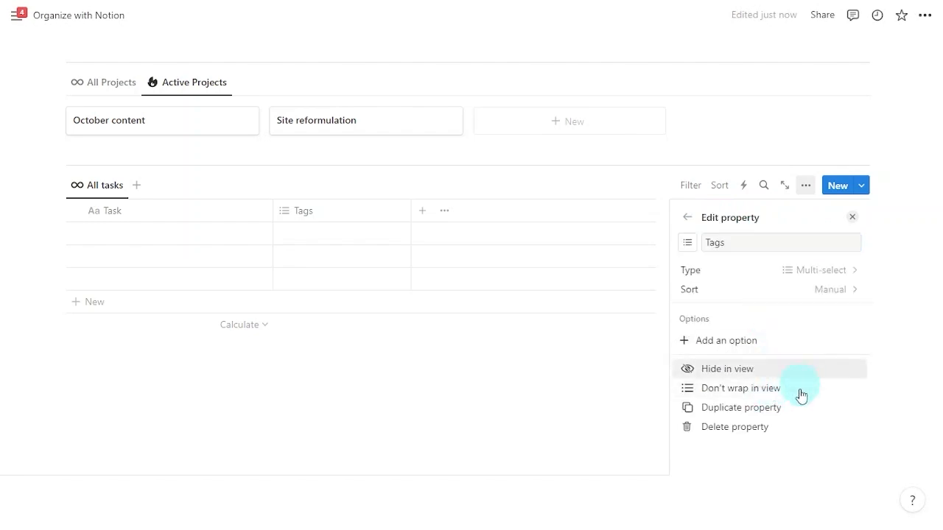
click(804, 435)
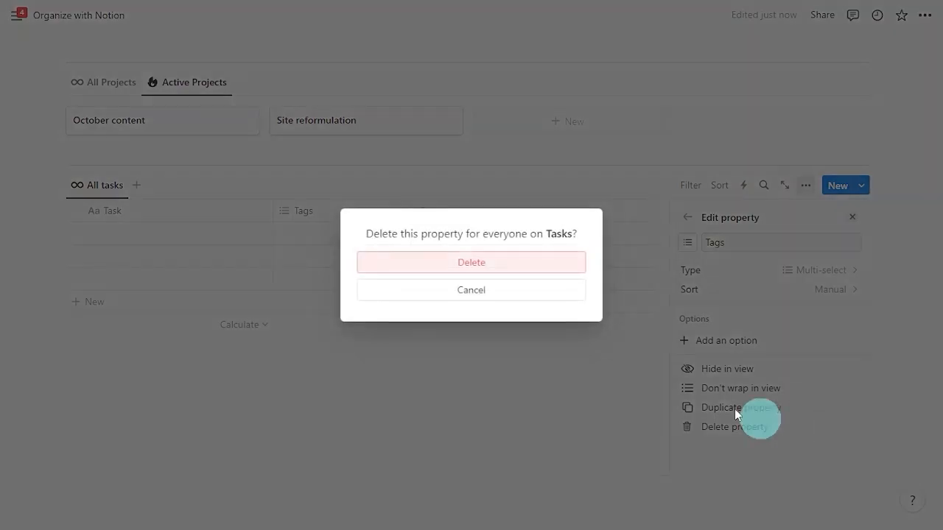
click(545, 267)
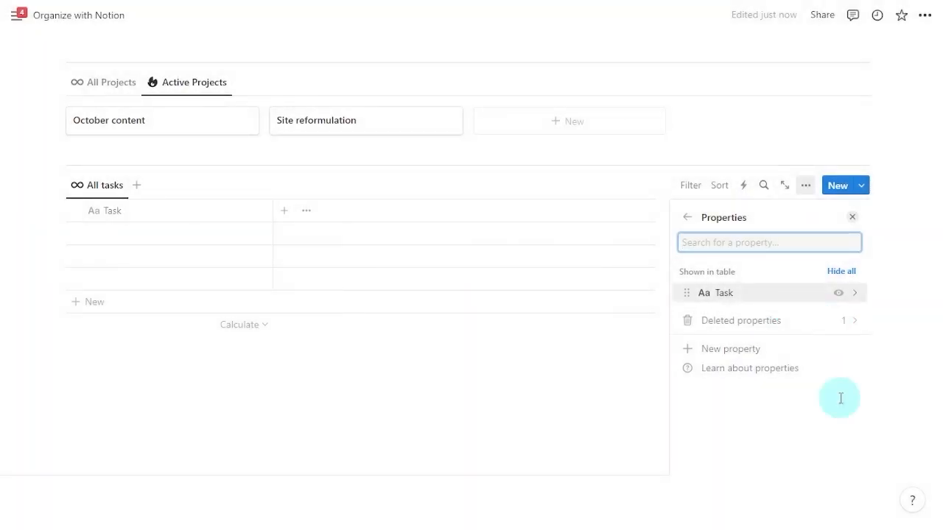
Add a Date property to the Tasks database and choose another date format for it
click(788, 352)
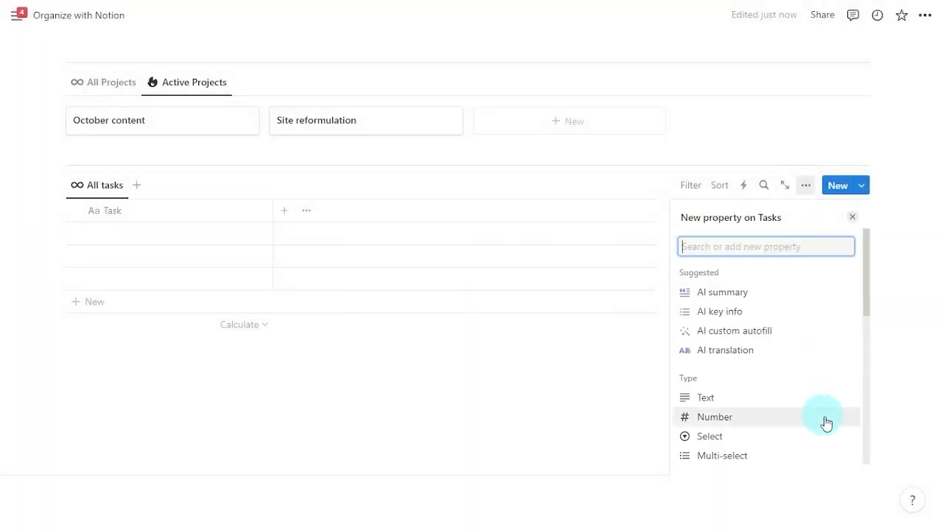
text(date)
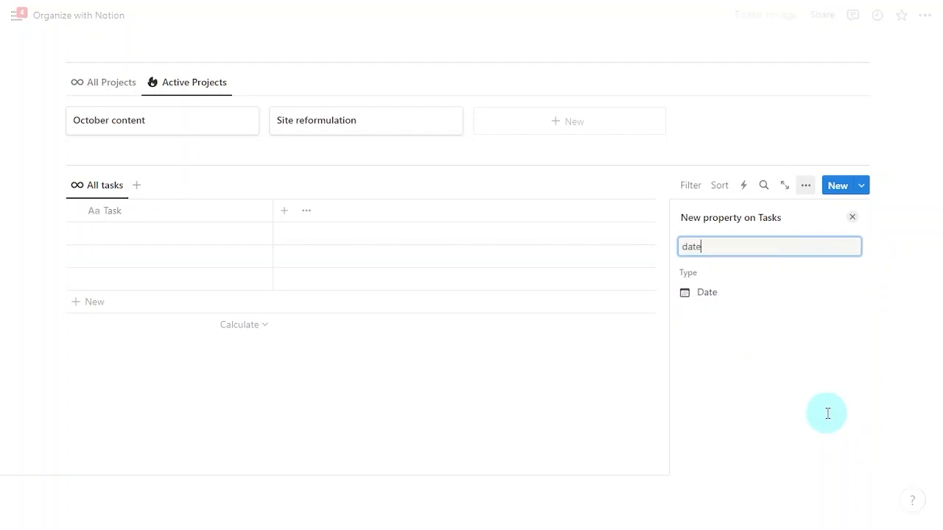
key(Return)
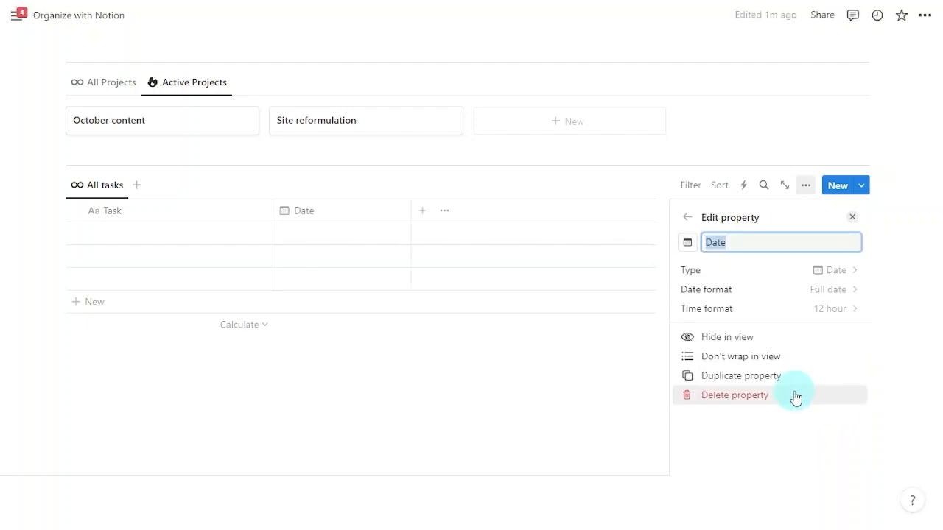
click(795, 291)
click(771, 333)
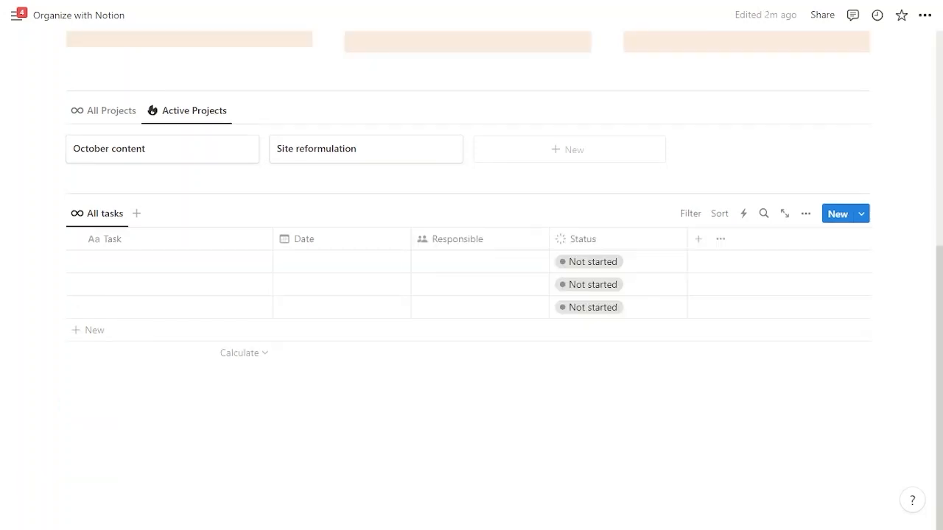
Add a Relation property named "Project" to the Tasks database, related to the Projects database, and close the view options
click(806, 214)
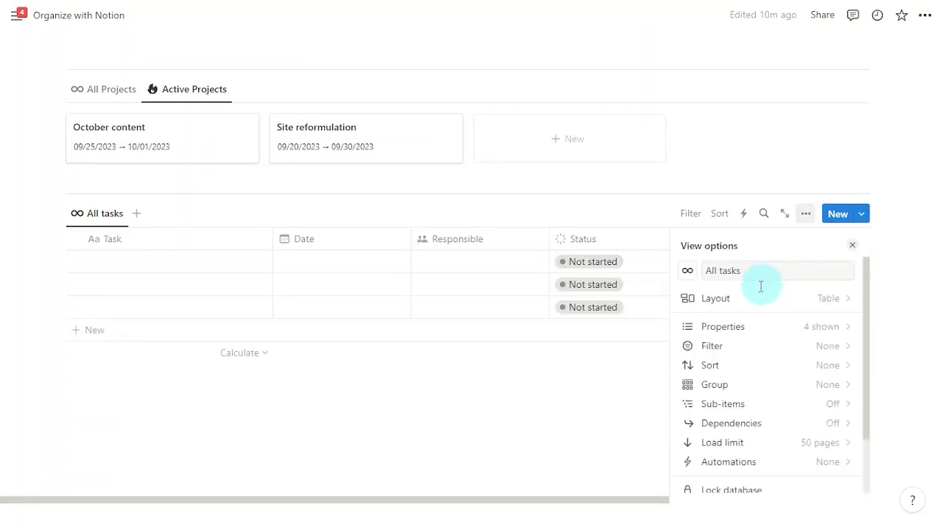
click(772, 332)
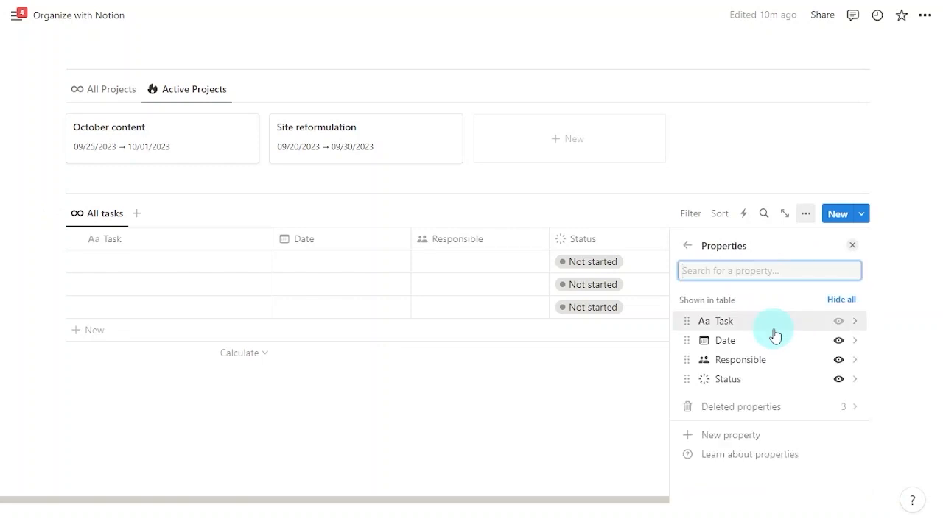
click(783, 442)
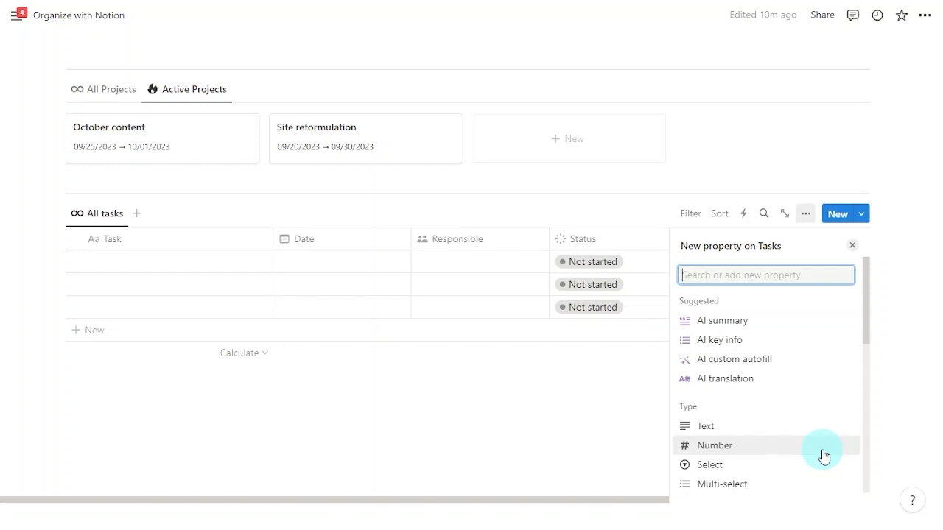
text(rela)
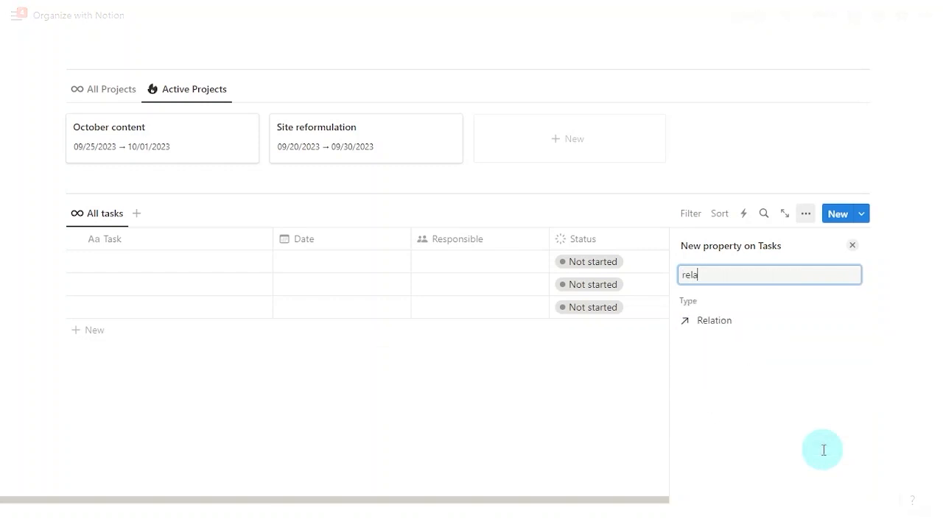
click(794, 328)
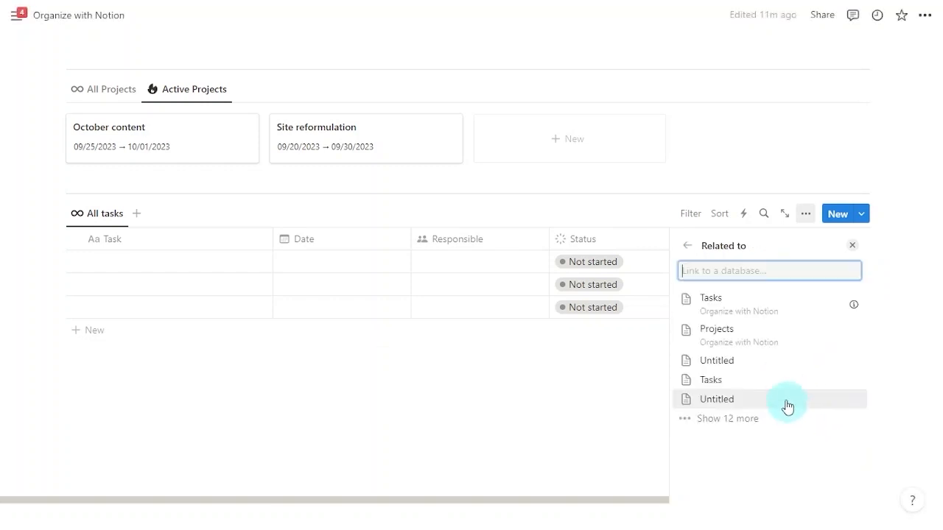
click(797, 351)
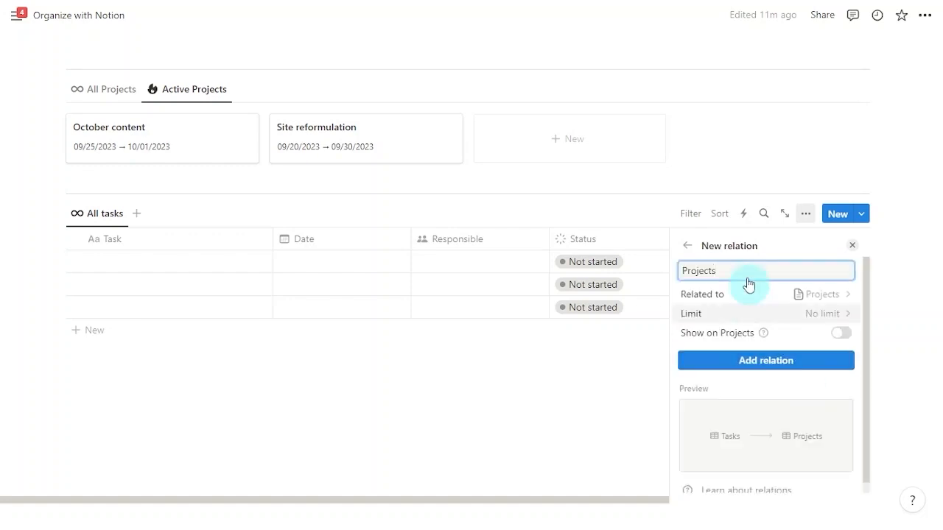
key(BackSpace)
click(799, 364)
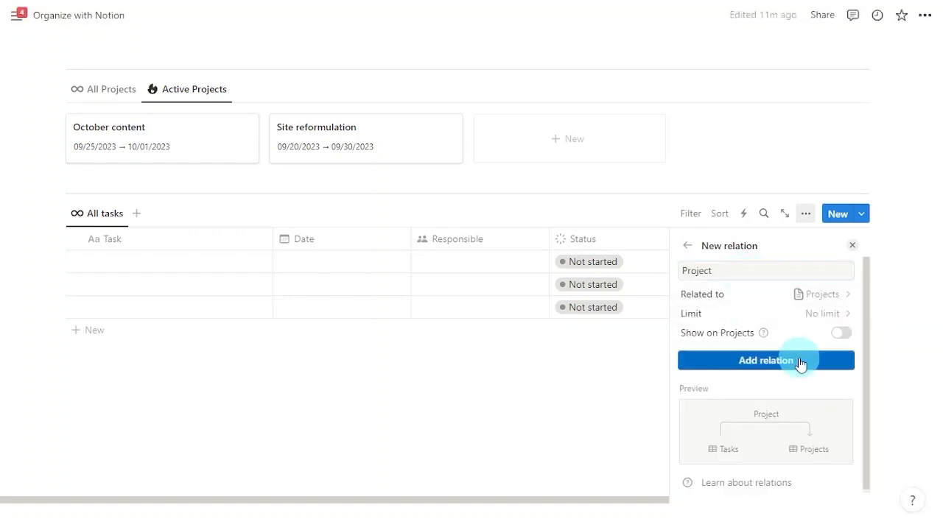
click(631, 378)
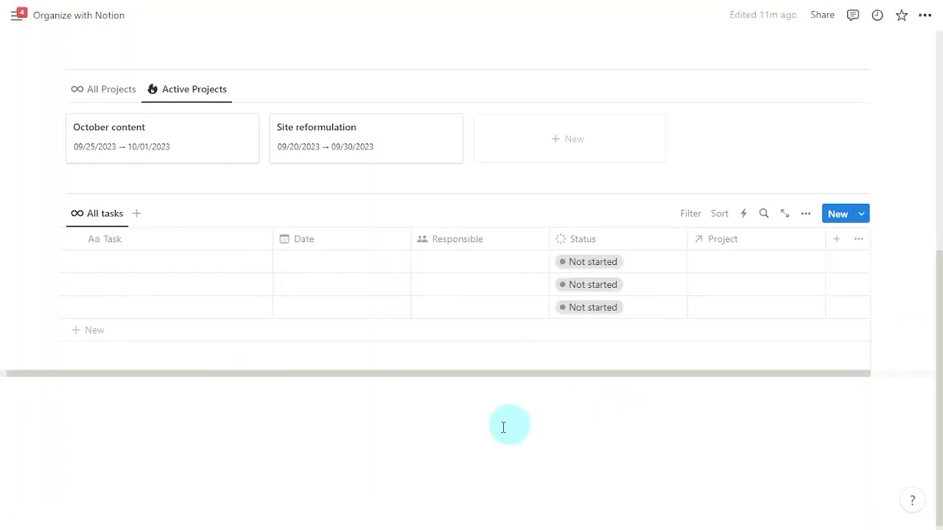
Enter "Define theme of the month" as the first task and link it to the October content project
click(126, 258)
text(De)
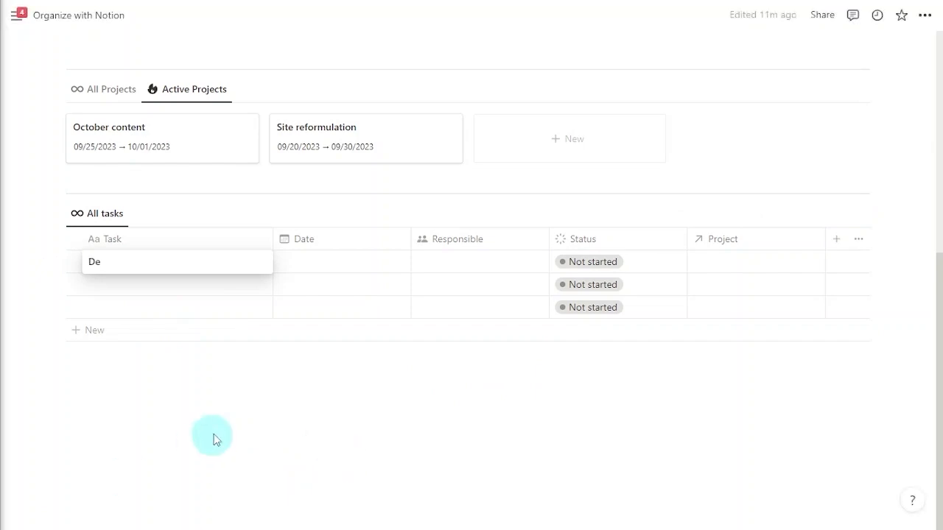
text(fine theme)
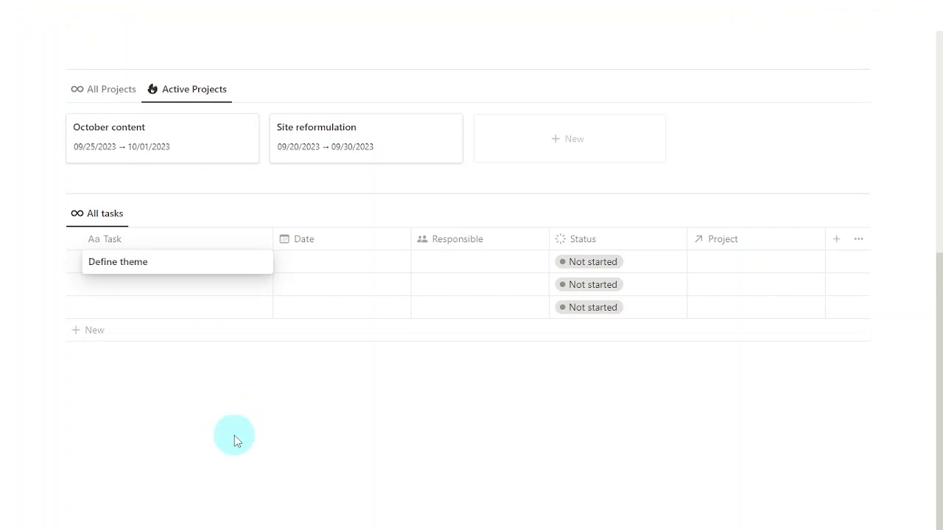
text( of the month)
click(711, 265)
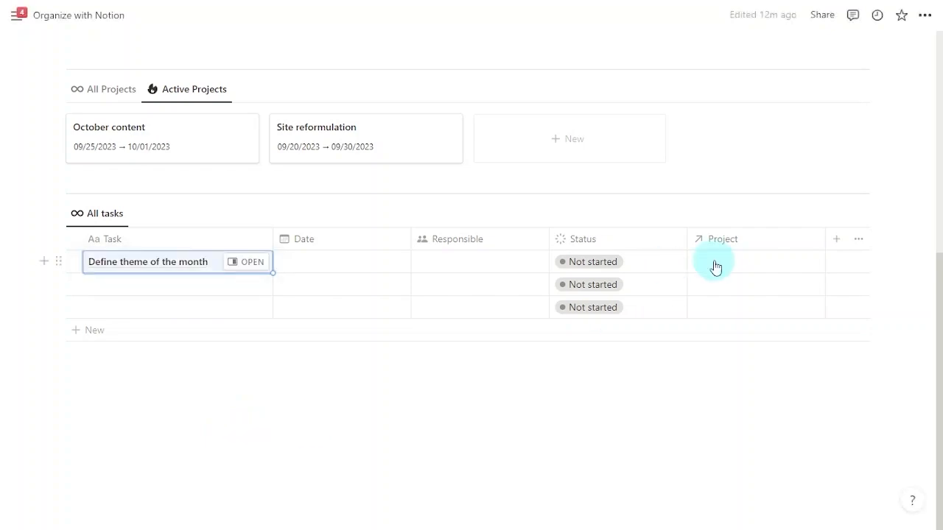
click(771, 354)
key(Escape)
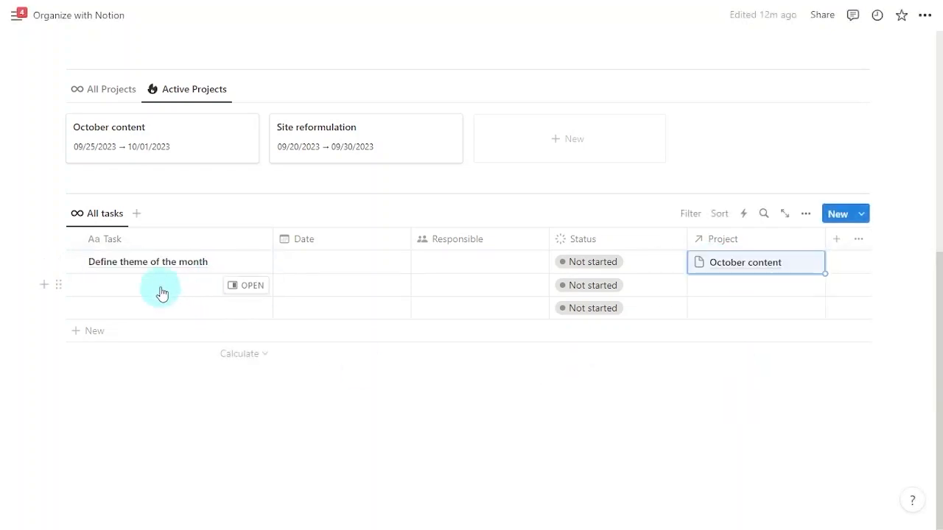
Enter "Record videos" as the second task and link it to the October content project
click(162, 291)
text(Record videos)
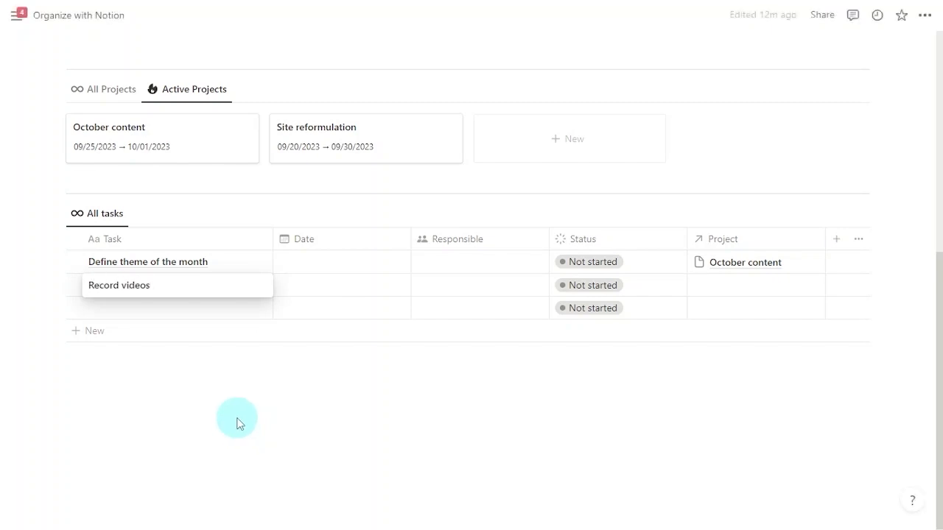
key(Escape)
click(751, 285)
click(779, 377)
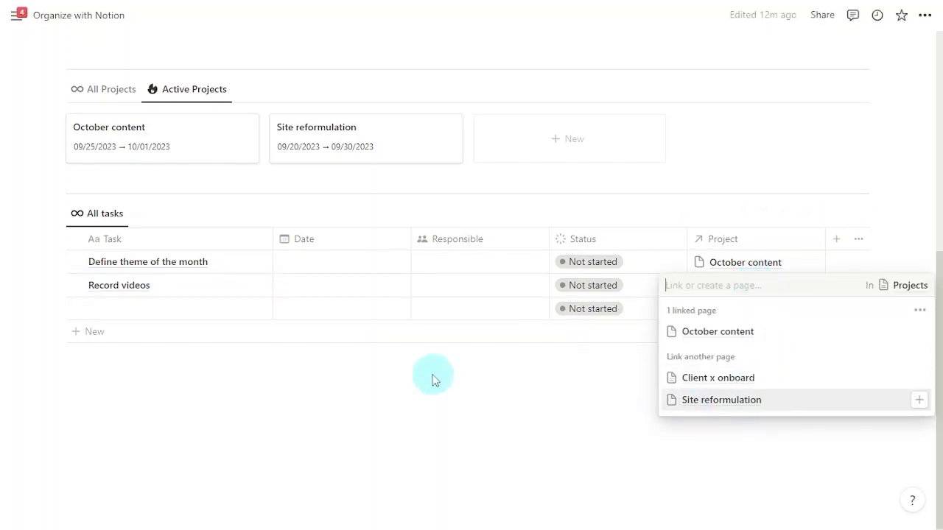
key(Escape)
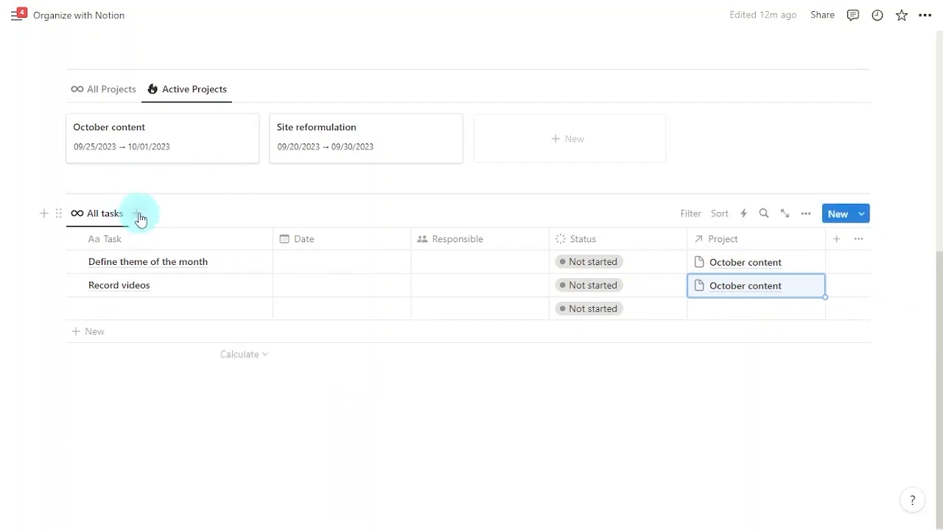
Add a new table view named "My tasks" to the Tasks database and give it the person icon
click(138, 215)
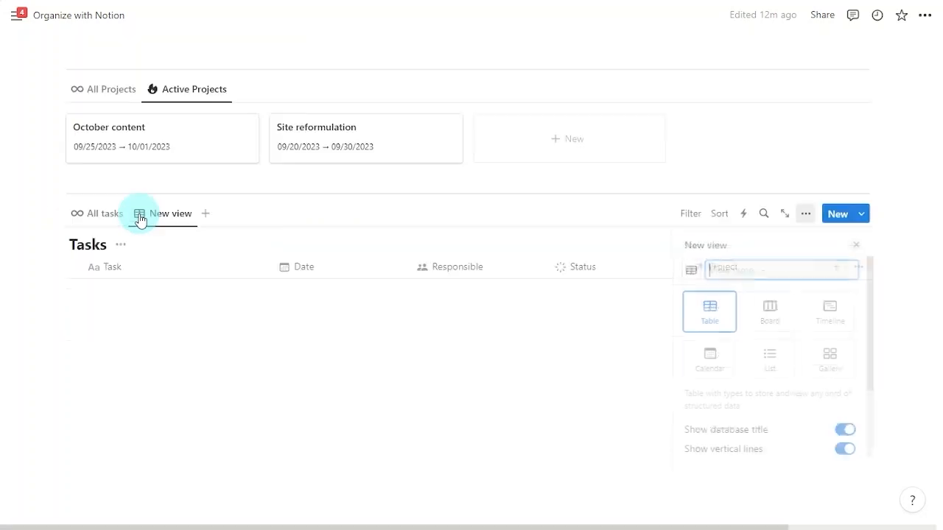
text(My tasks)
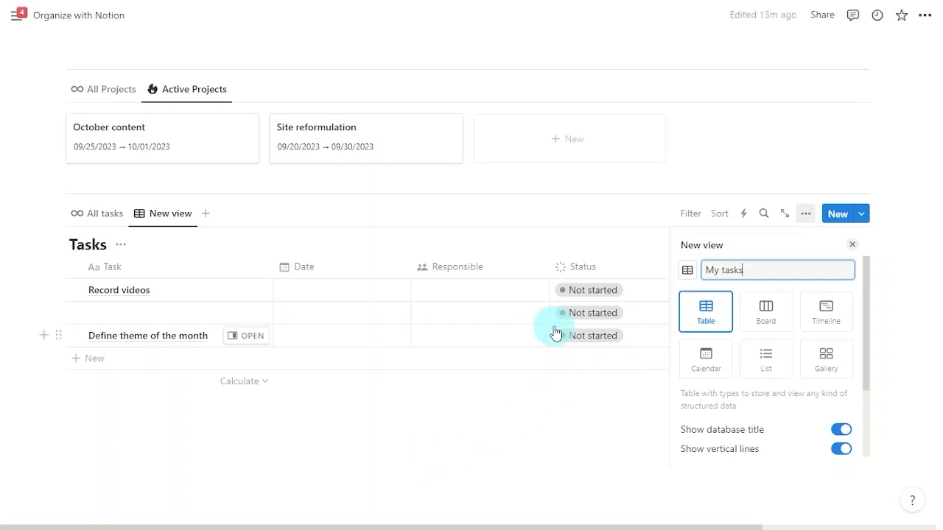
click(687, 271)
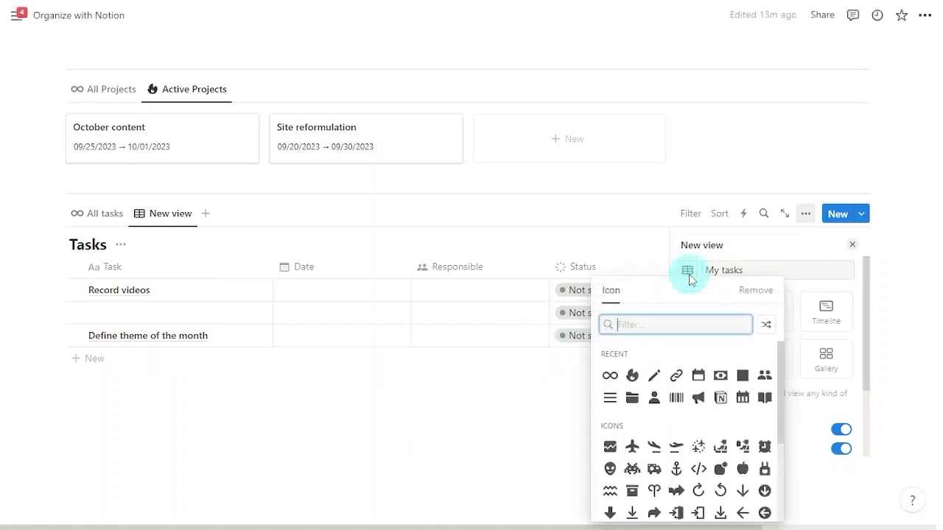
click(655, 398)
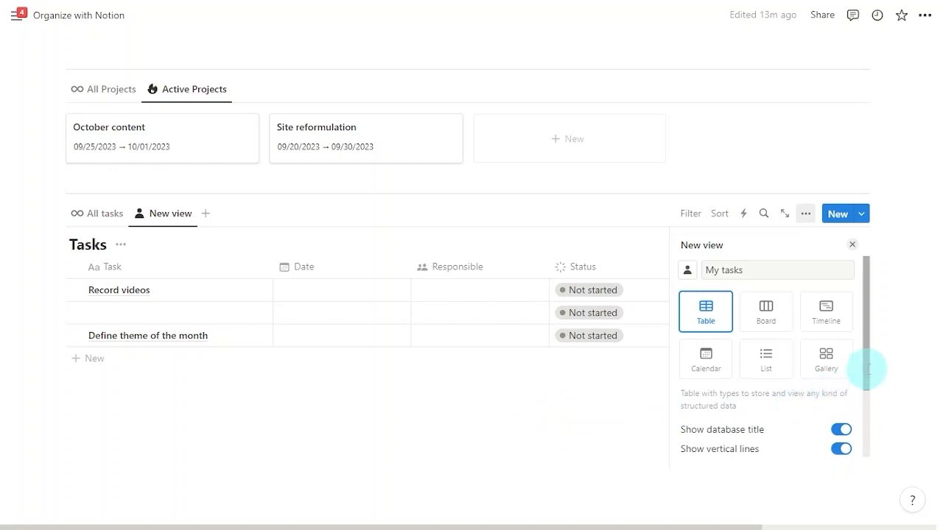
Turn off the database title for the My tasks view and finish creating the view
scroll(866, 379, down, 1)
scroll(870, 384, down, 2)
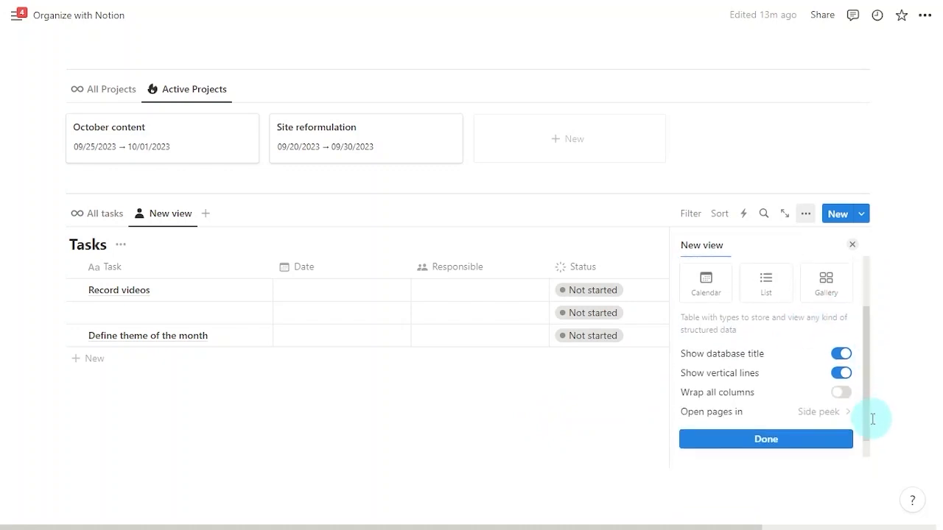
click(839, 354)
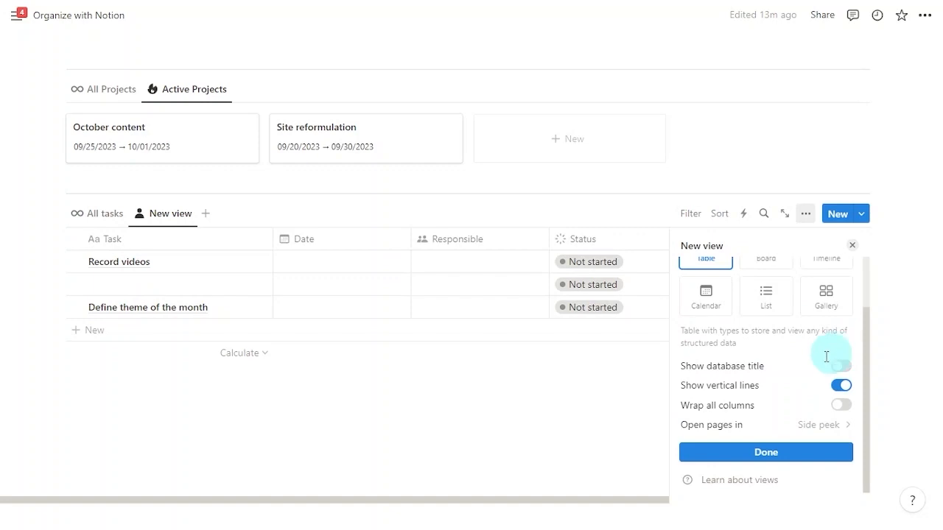
click(739, 453)
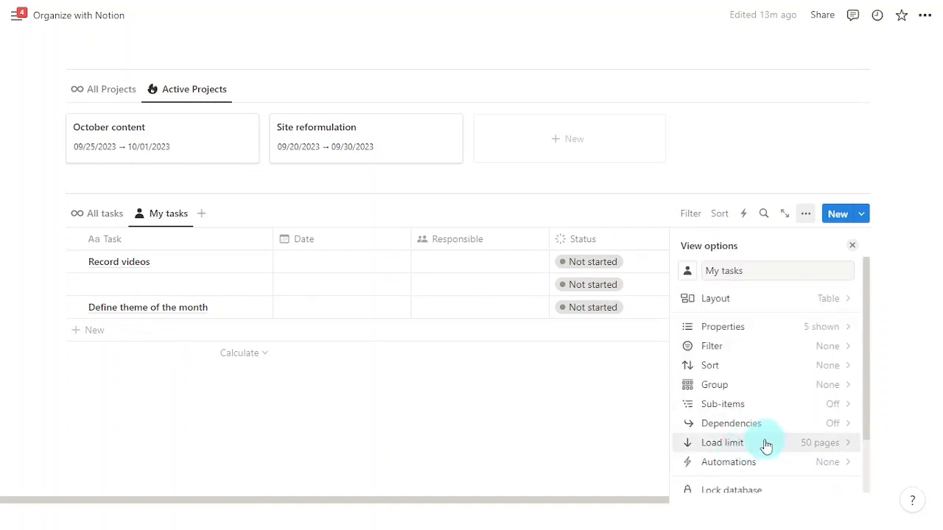
Add a Rollup property named "Active Project" to the Tasks database
click(757, 328)
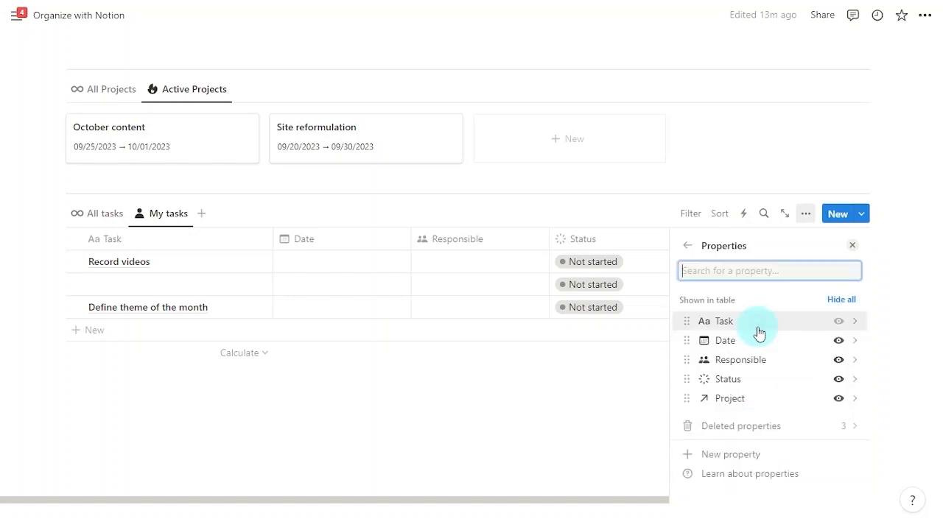
click(778, 455)
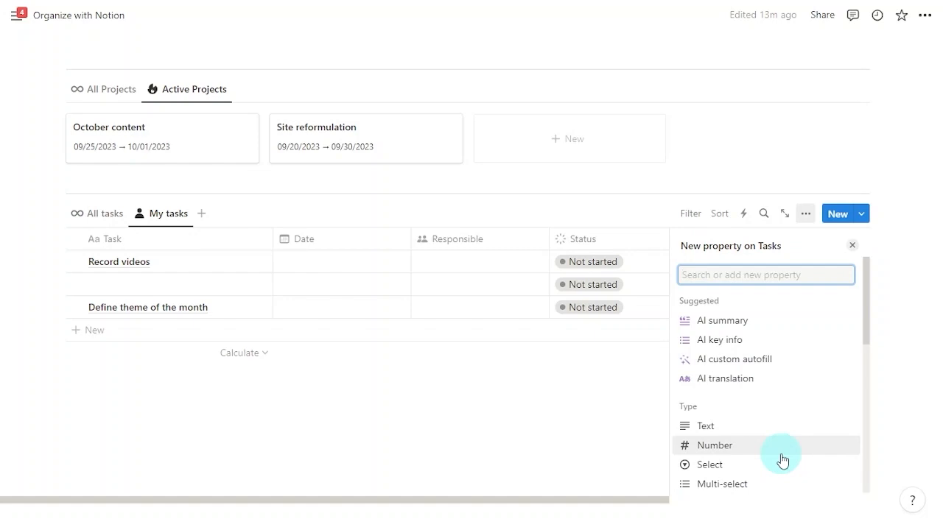
text(ro)
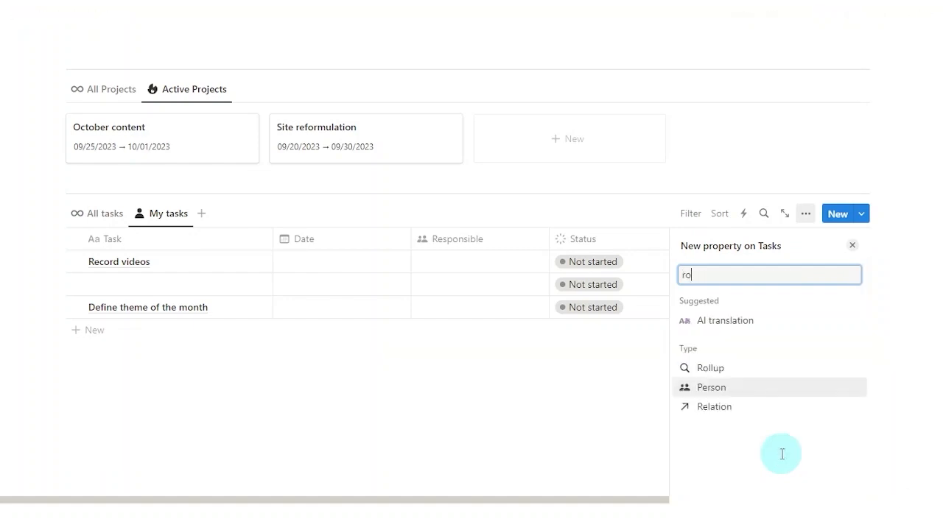
click(744, 370)
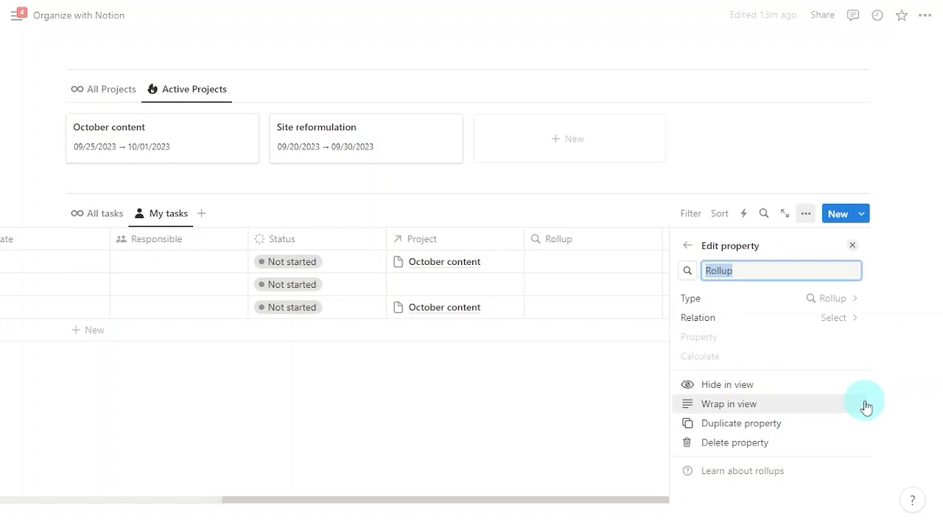
text(Active P)
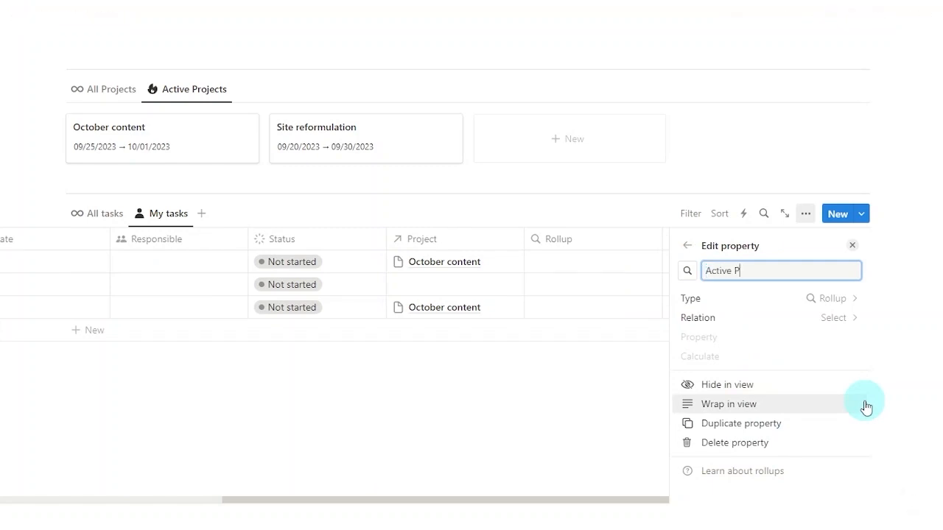
text(roject)
Configure the Active Project rollup to use the Project relation and its Active property, and close the view options
click(785, 322)
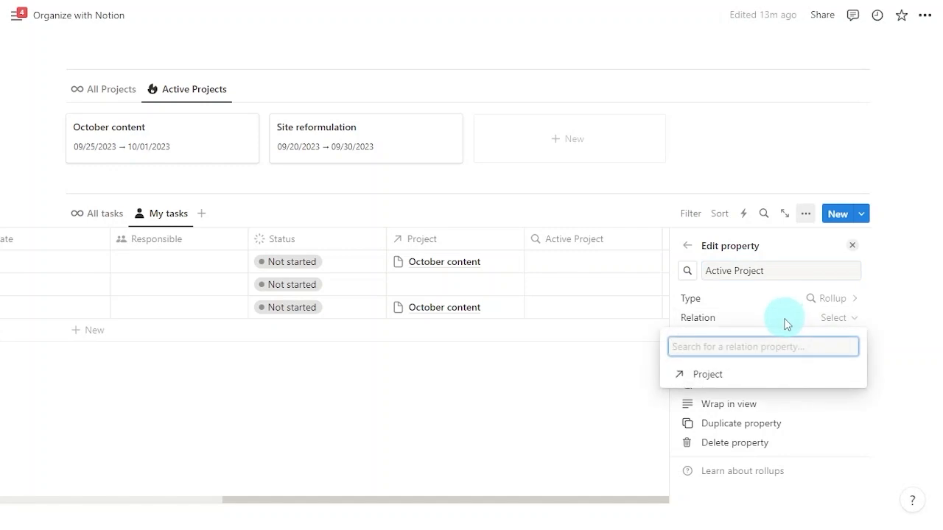
click(740, 377)
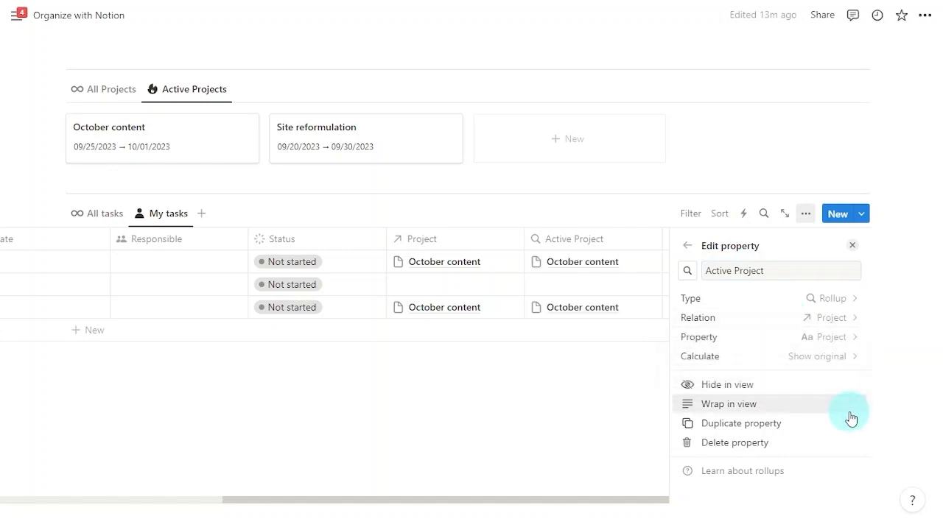
click(793, 340)
click(743, 421)
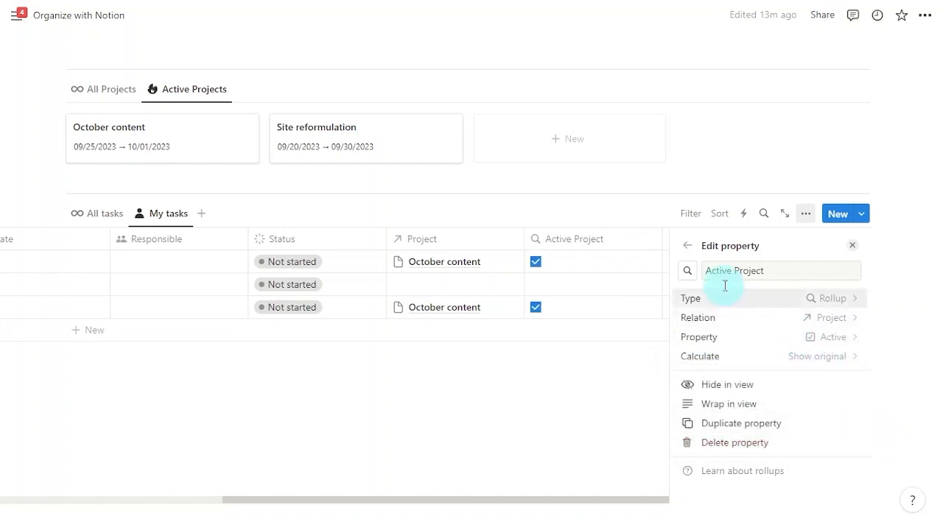
click(687, 246)
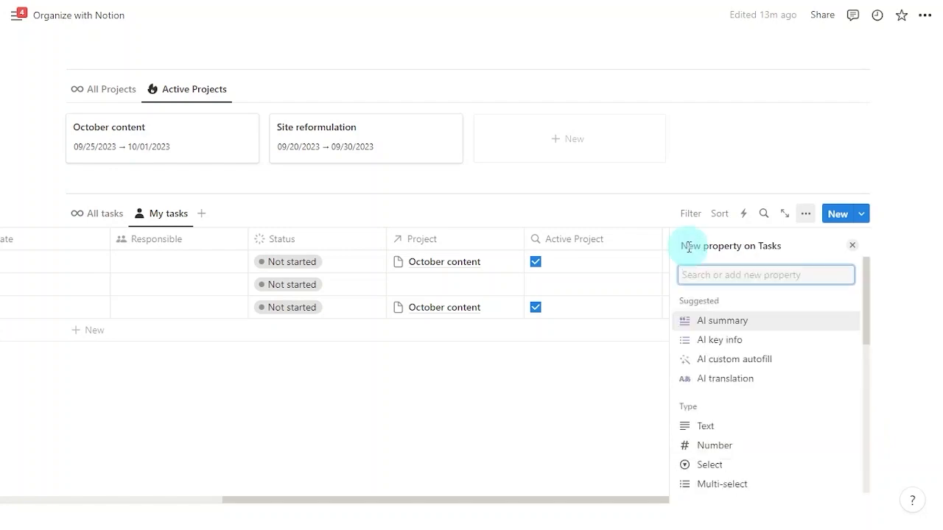
click(851, 245)
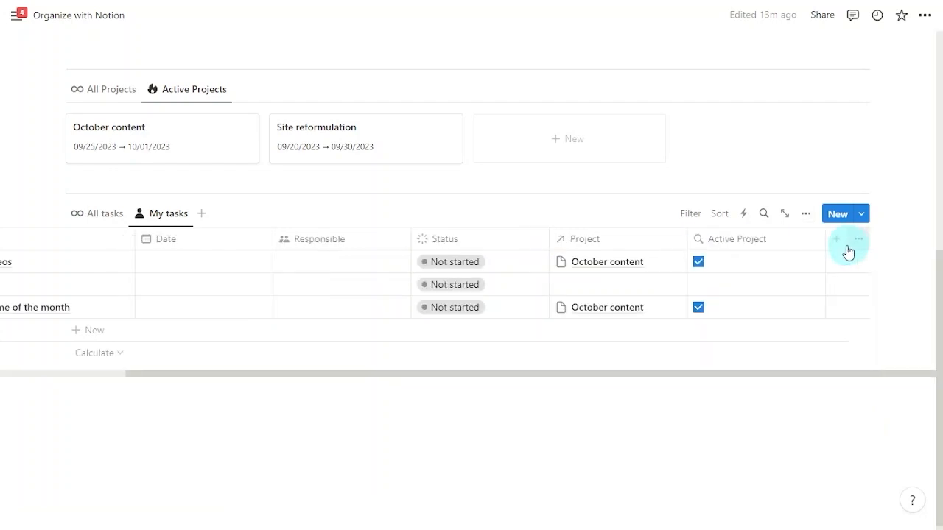
Filter the My tasks view to tasks where Responsible contains Me
click(691, 215)
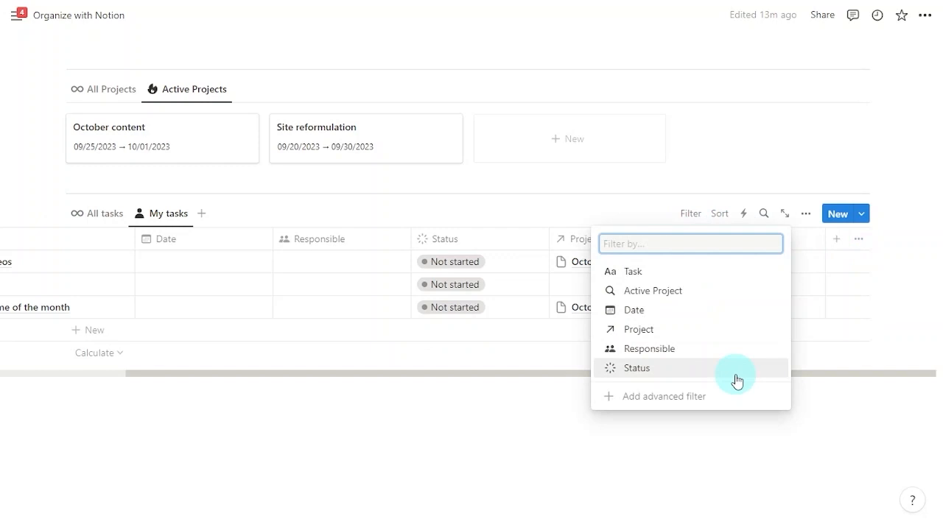
click(701, 356)
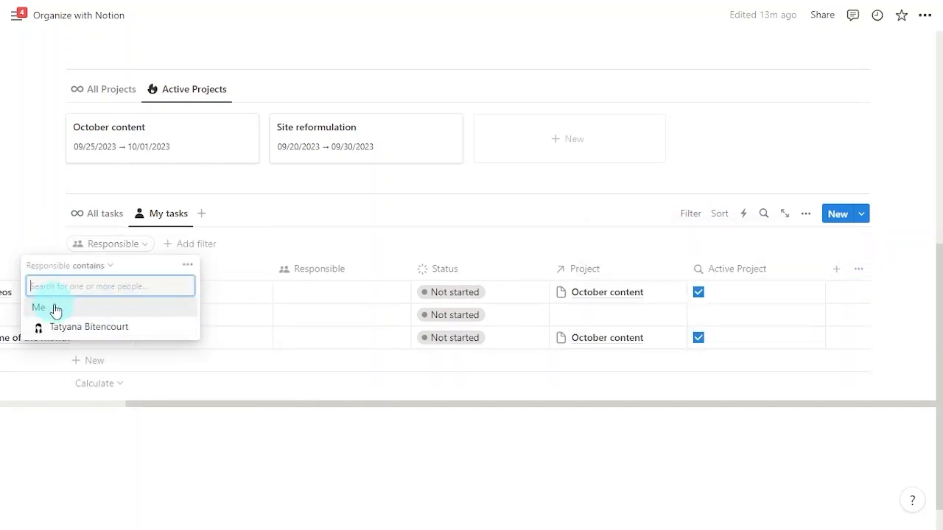
click(80, 310)
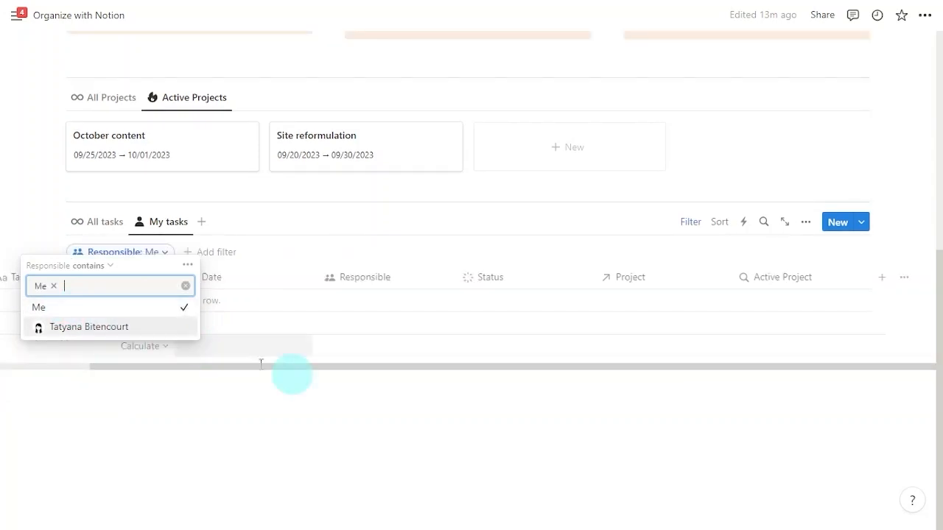
click(414, 409)
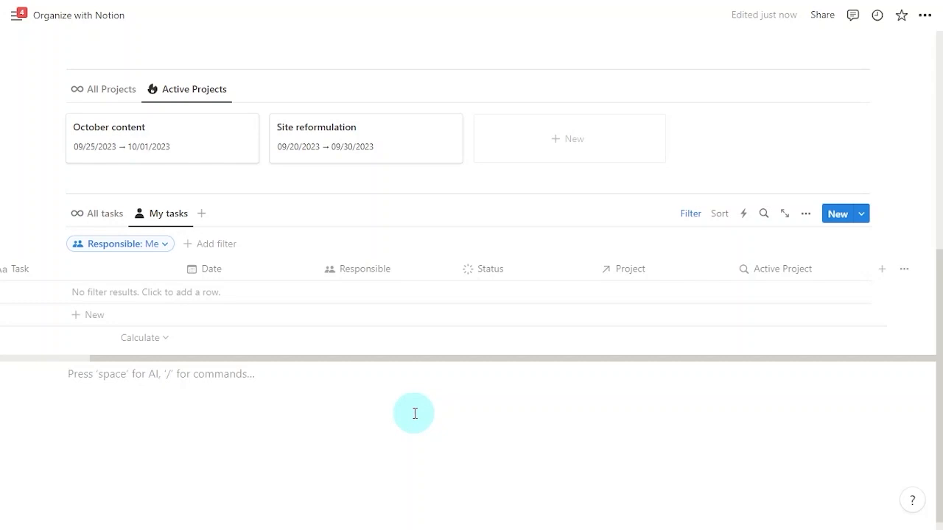
Add a second filter to the My tasks view so that Active Project is Checked
click(216, 248)
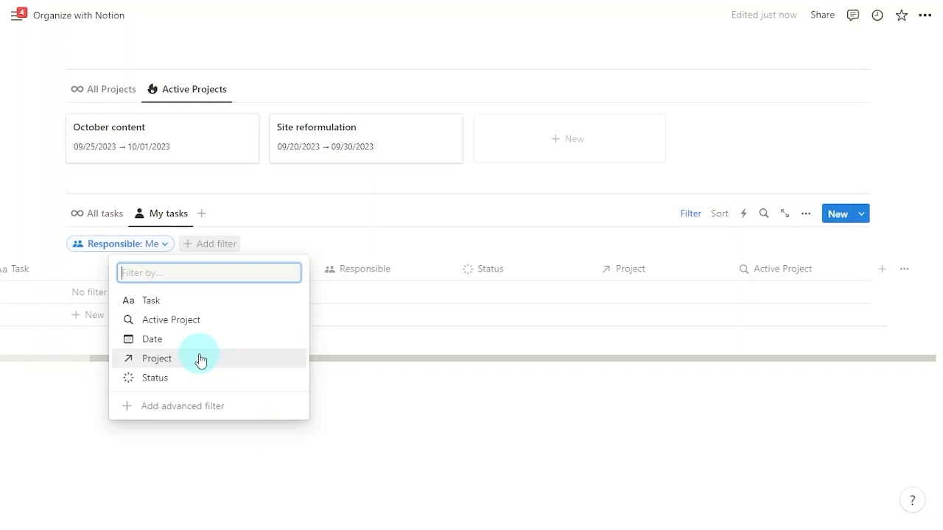
click(214, 321)
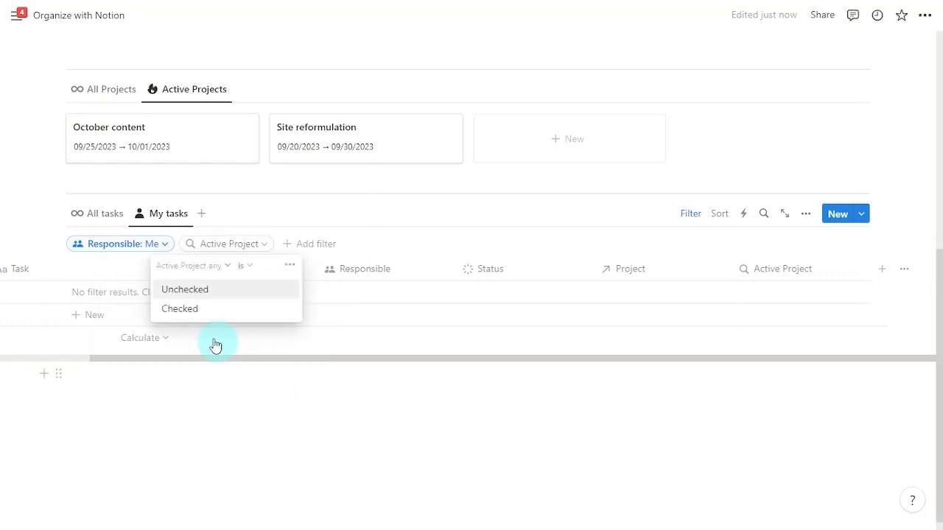
click(209, 312)
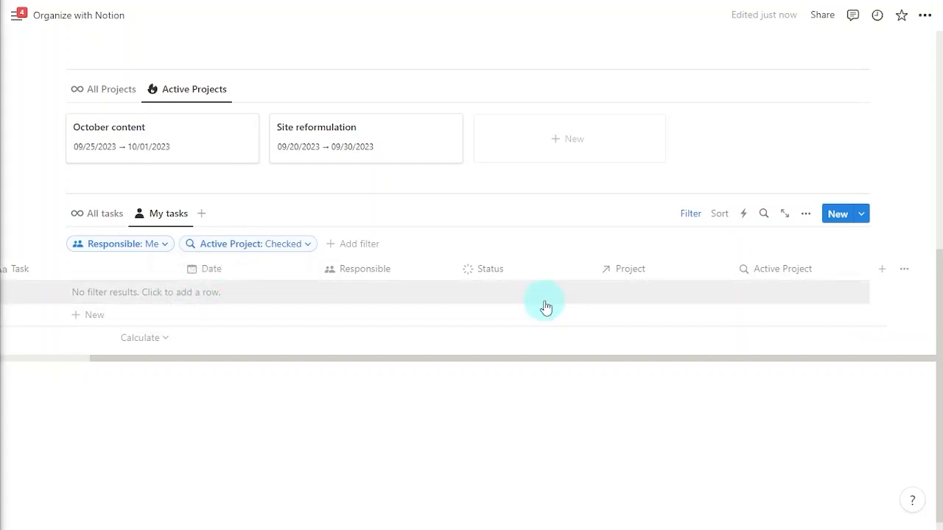
Hide the Responsible and Active Project columns in the My tasks view
click(387, 273)
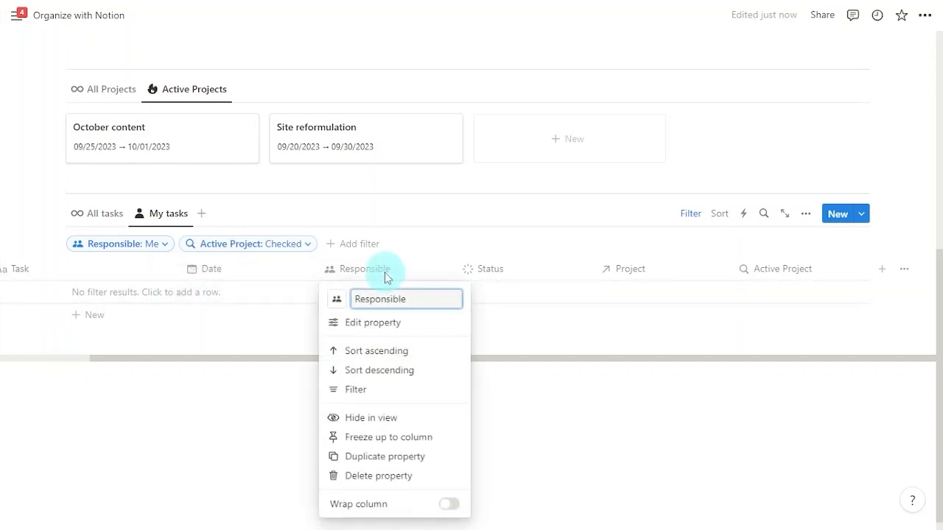
click(419, 418)
click(723, 269)
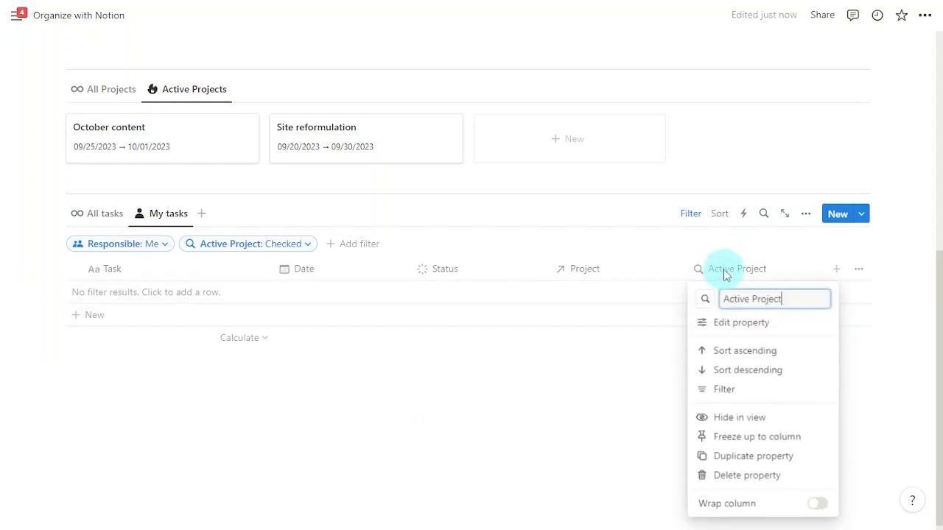
click(774, 418)
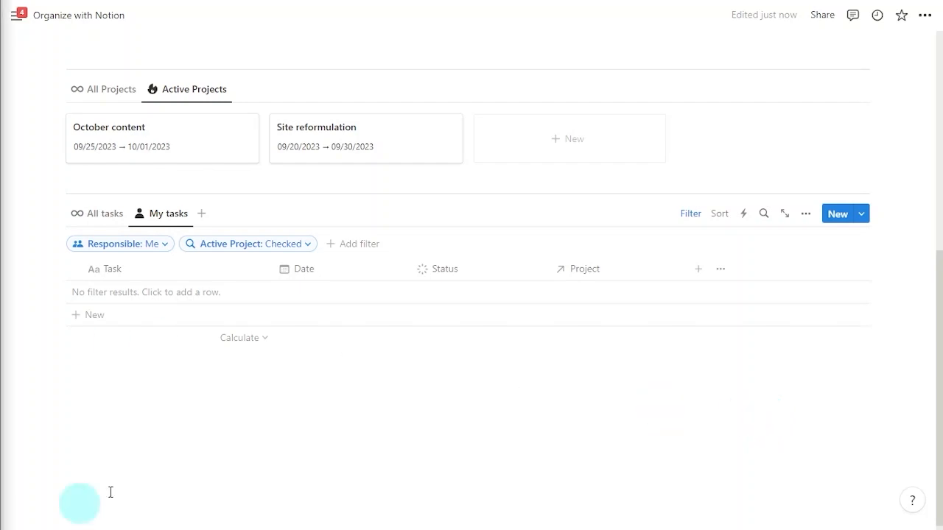
Add a board view named By Responsible to the Tasks database with the database title hidden
click(202, 215)
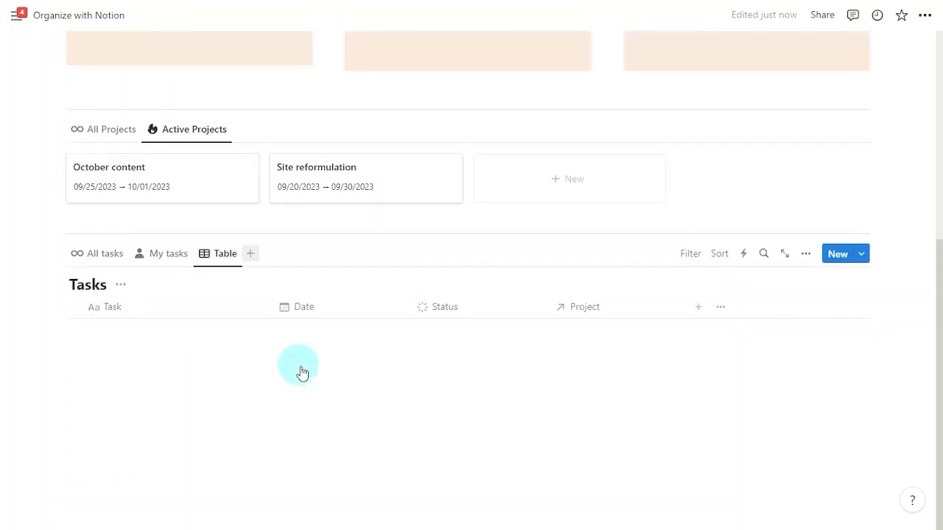
text(By )
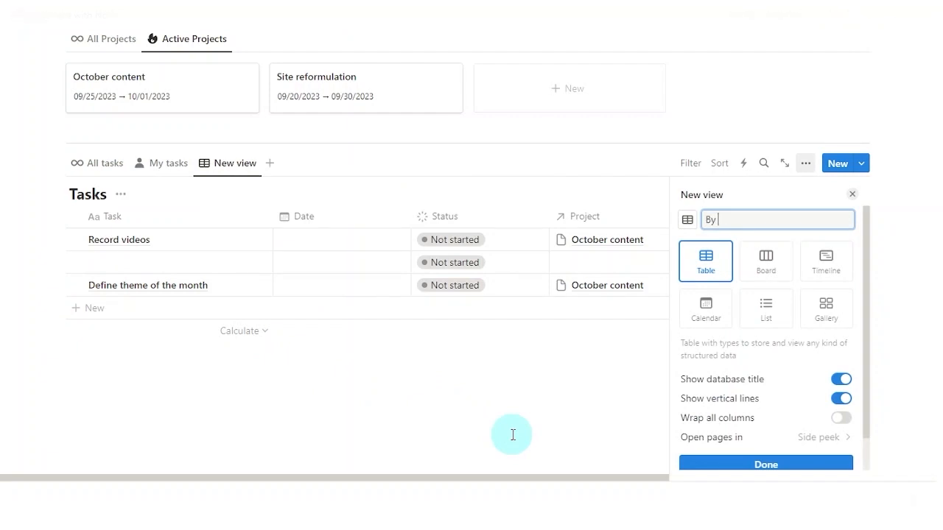
text(Responsible)
click(768, 275)
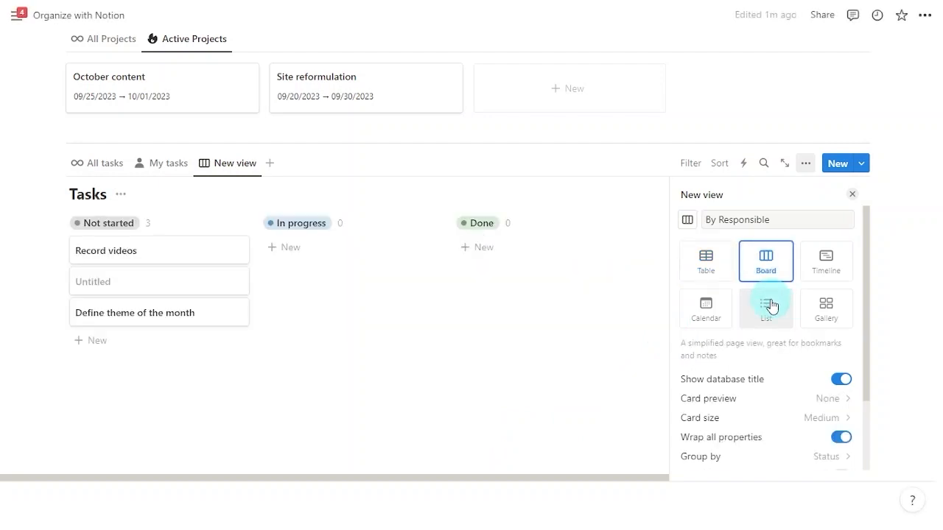
click(840, 380)
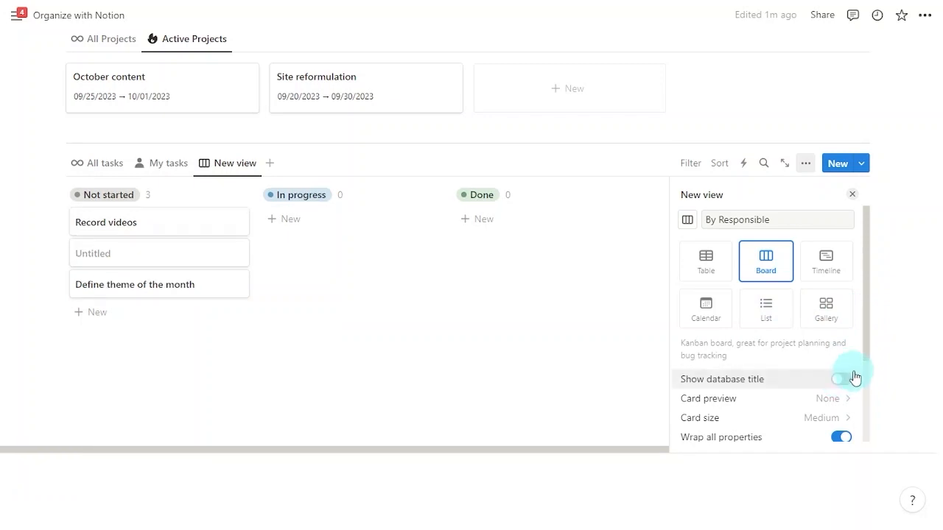
drag(867, 350, 869, 414)
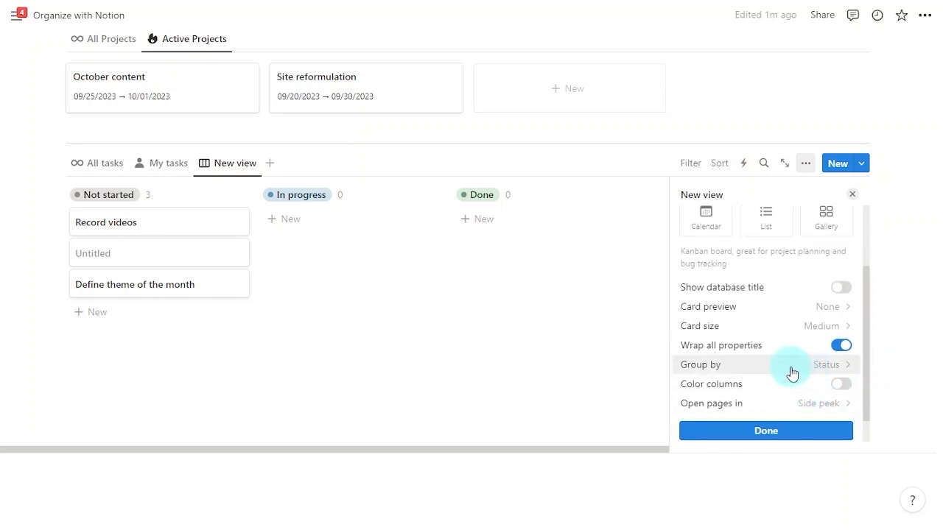
click(810, 433)
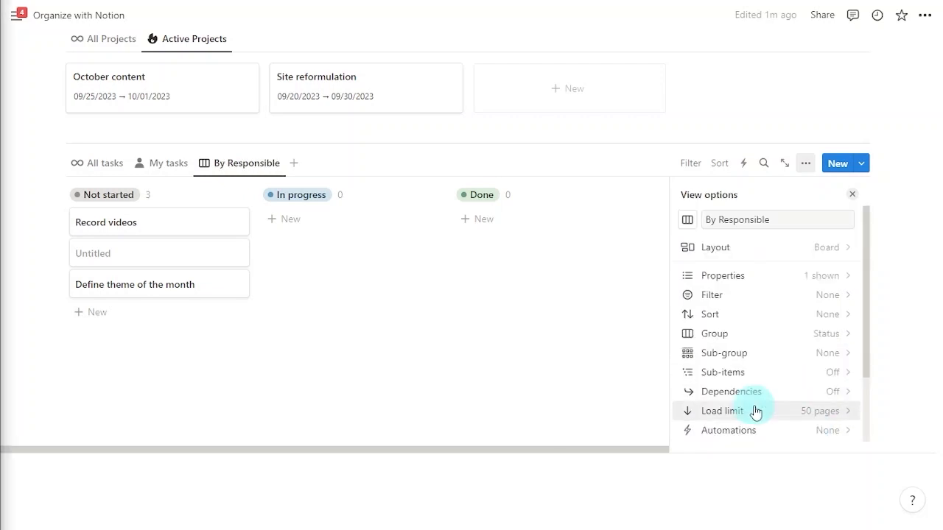
Sub-group the By Responsible board by the Responsible property
click(783, 355)
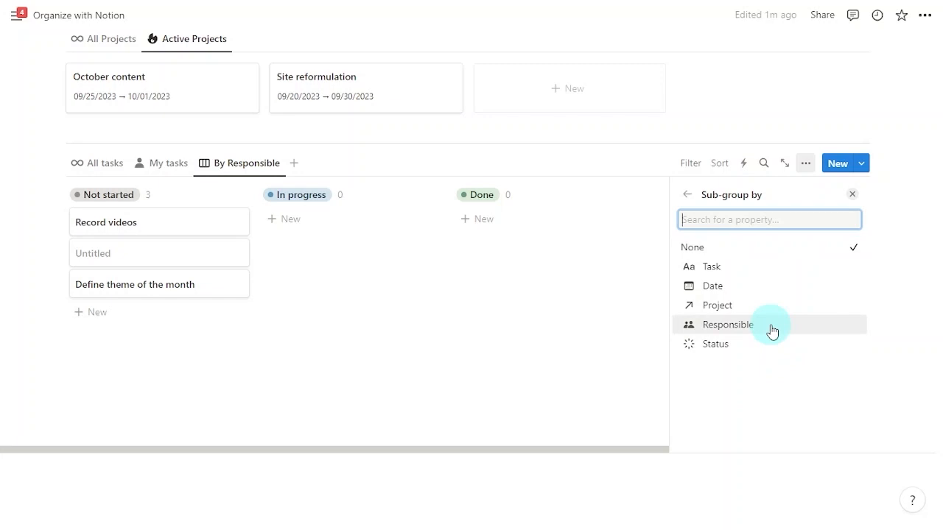
click(772, 332)
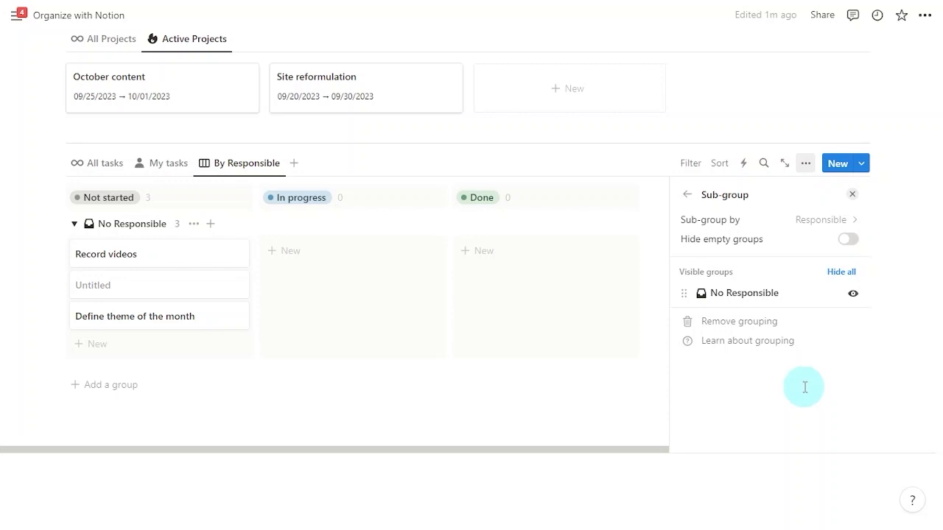
click(687, 195)
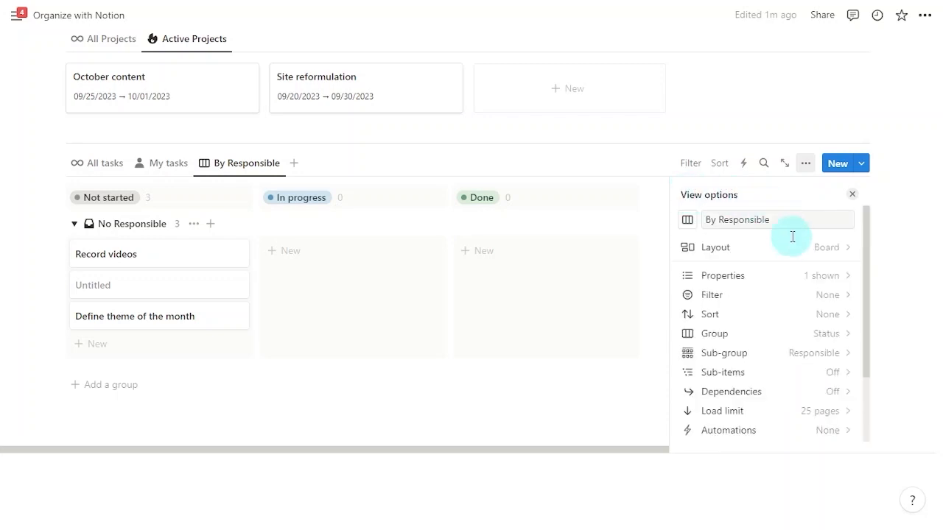
Filter the By Responsible board to tasks whose Active Project is Checked, and close the view options
click(780, 298)
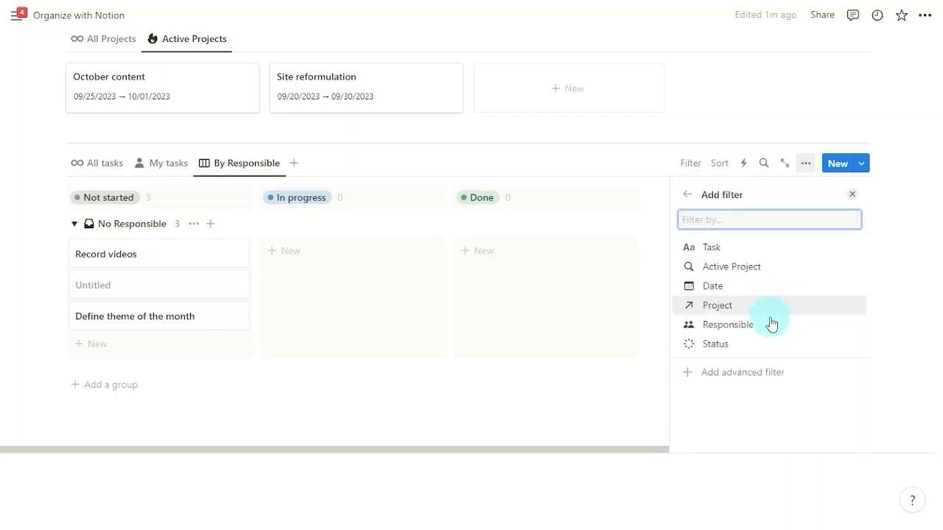
click(757, 269)
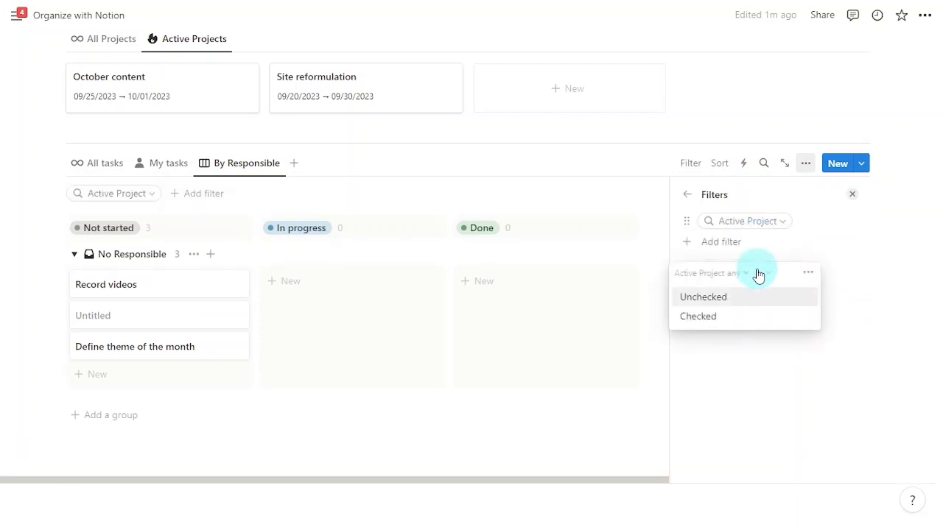
click(742, 319)
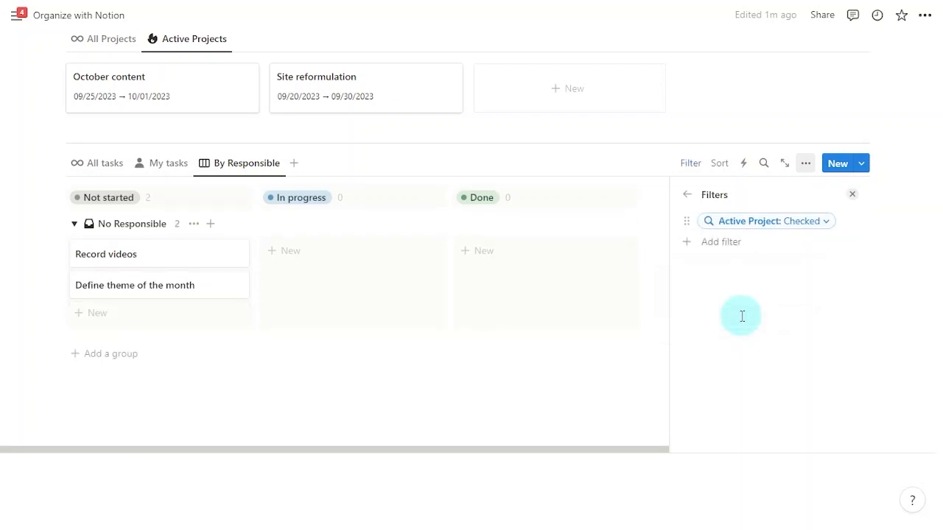
click(851, 196)
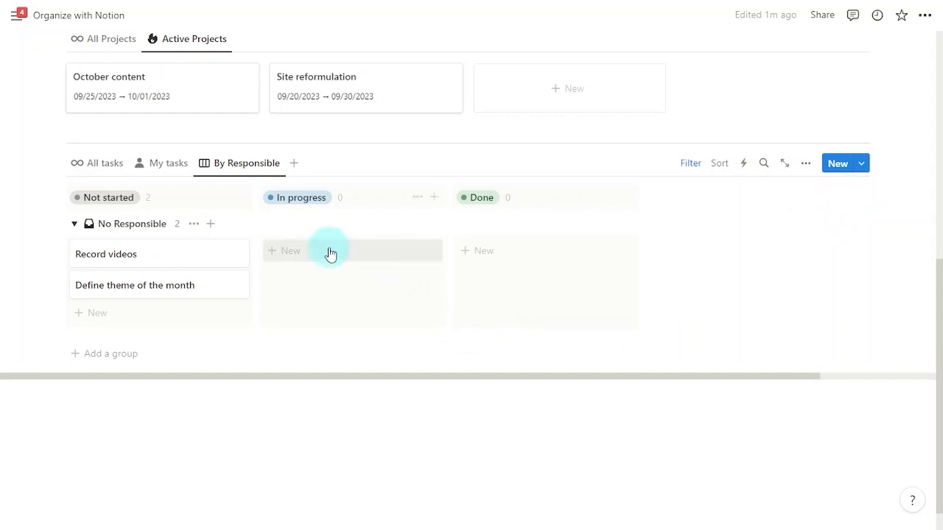
Duplicate the By Responsible view as By Project and give the copy a folder icon
click(239, 165)
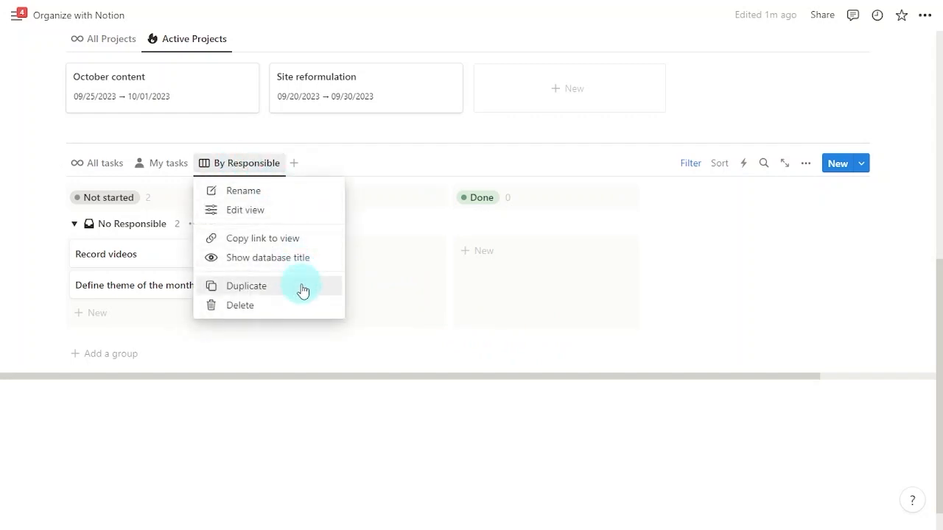
click(303, 289)
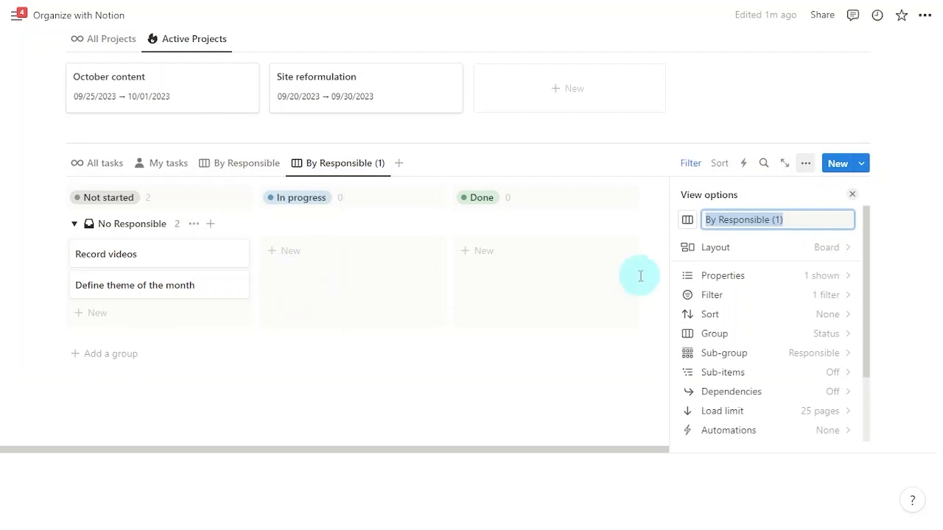
key(Right)
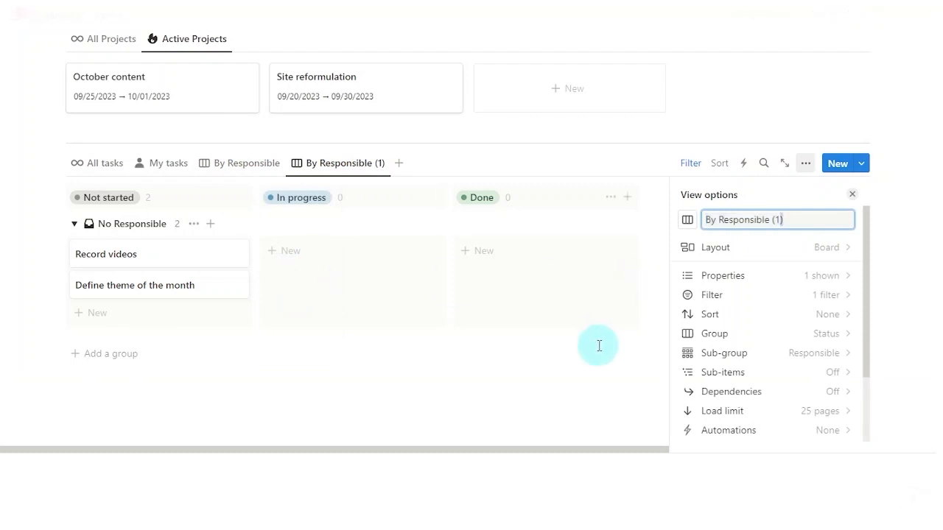
key(ctrl+shift+Left)
key(BackSpace)
text(Project)
click(686, 221)
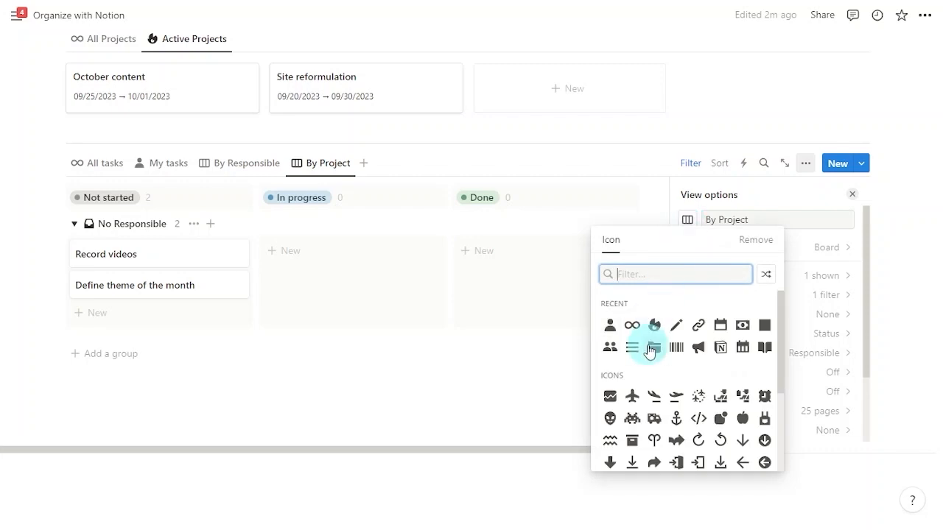
click(652, 346)
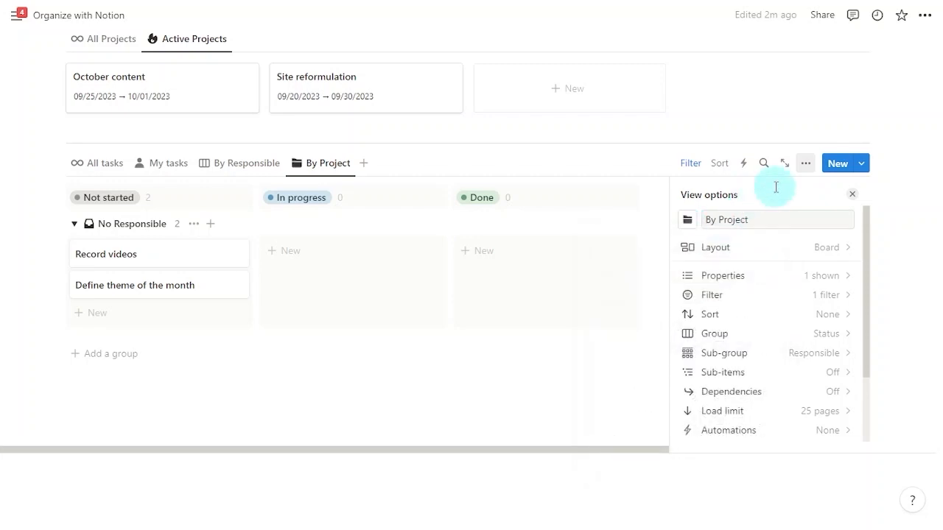
Change the By Project board's sub-grouping to the Project property and close the view options
click(813, 353)
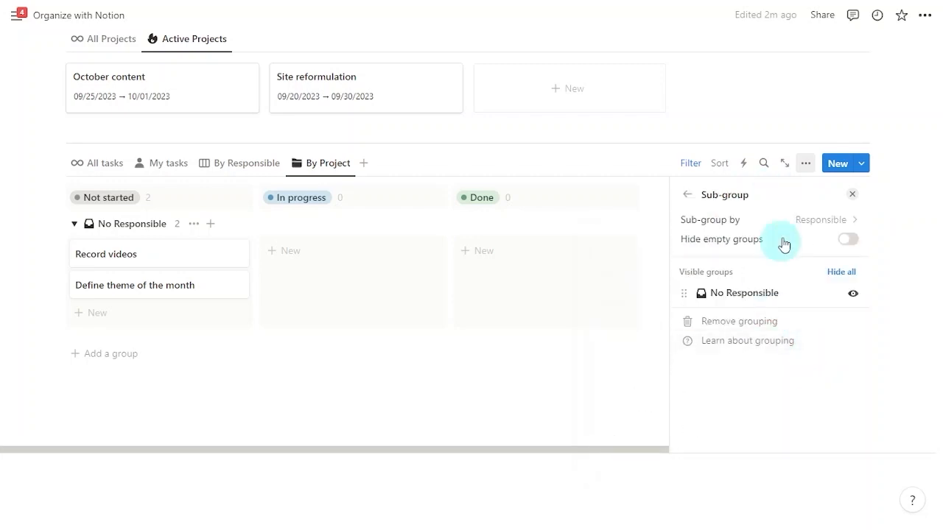
click(806, 218)
click(752, 314)
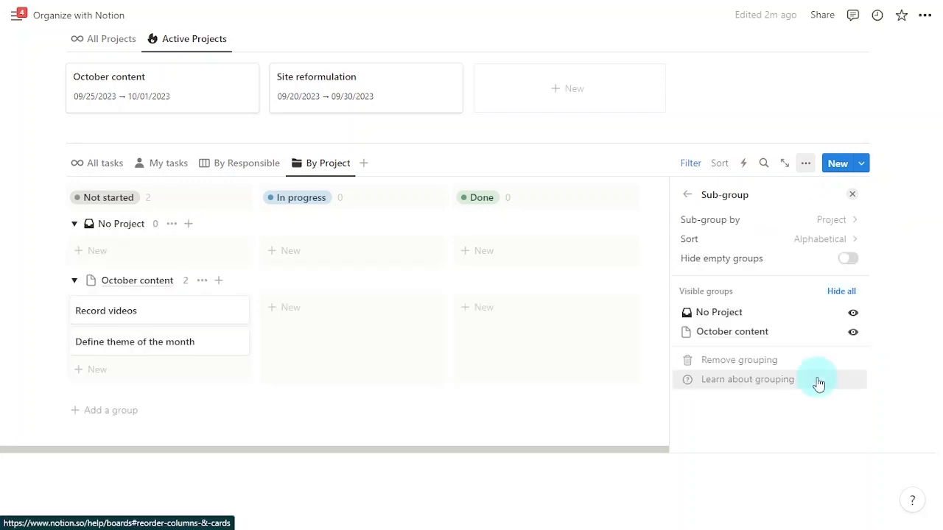
click(853, 196)
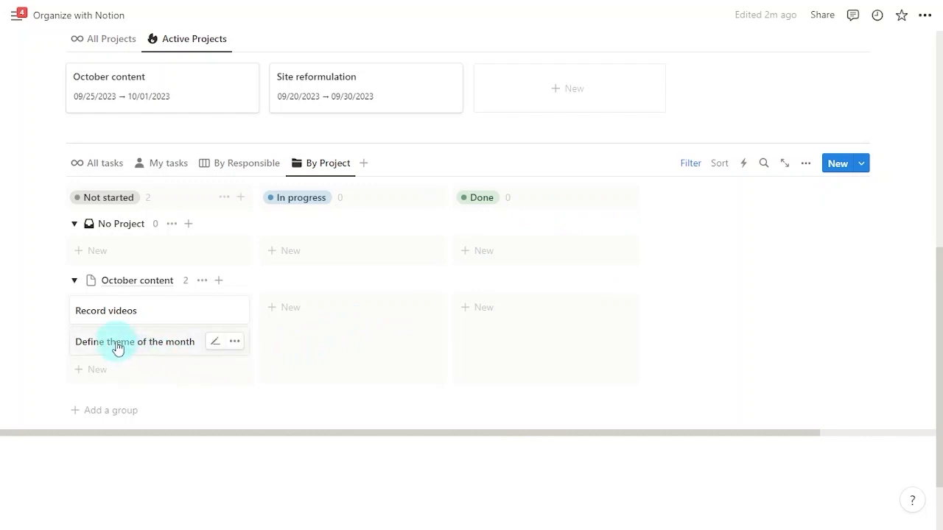
Move the Record videos card to In progress, and check the My tasks view before returning to By Project
mouse_move(122, 311)
mouse_down()
mouse_move(177, 319)
mouse_move(347, 307)
mouse_move(137, 319)
mouse_move(116, 313)
mouse_up()
click(159, 171)
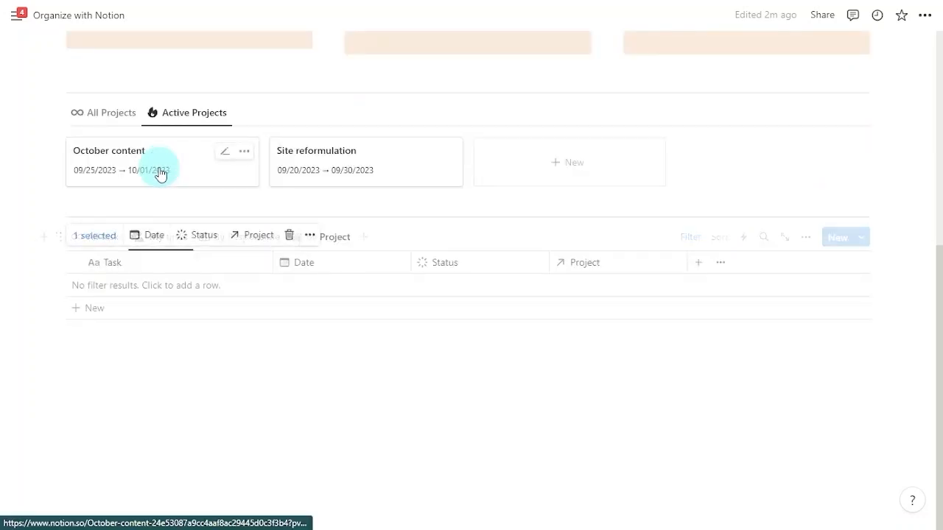
click(317, 360)
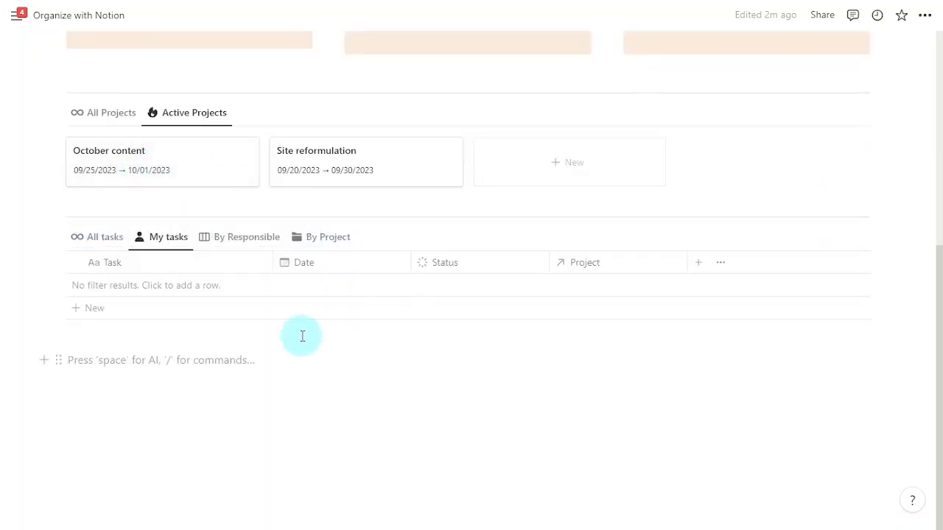
click(329, 240)
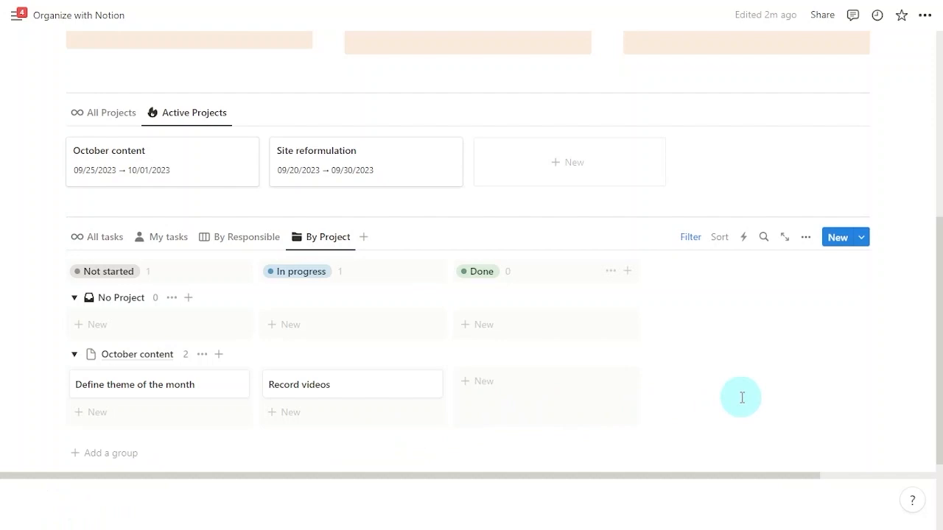
Review the plans, prices and included features on Notion's pricing page
scroll(741, 398, up, 5)
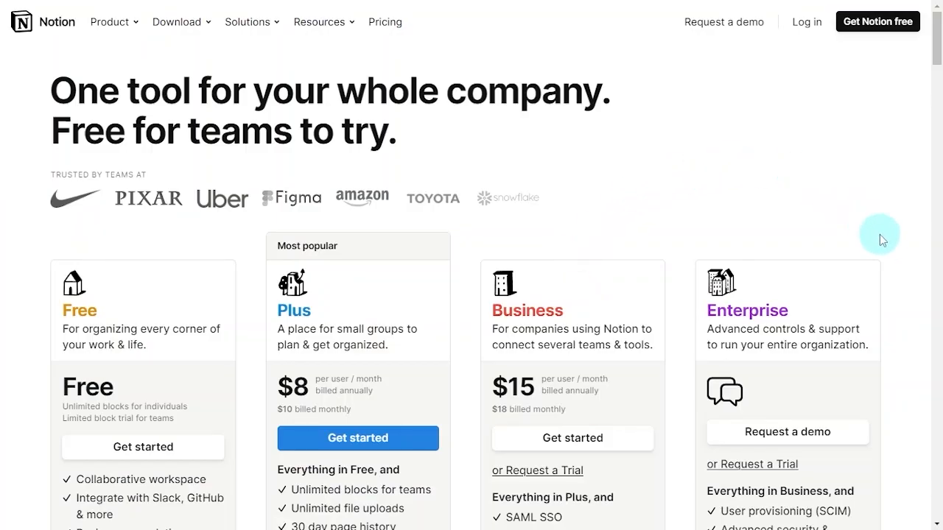
scroll(891, 255, down, 4)
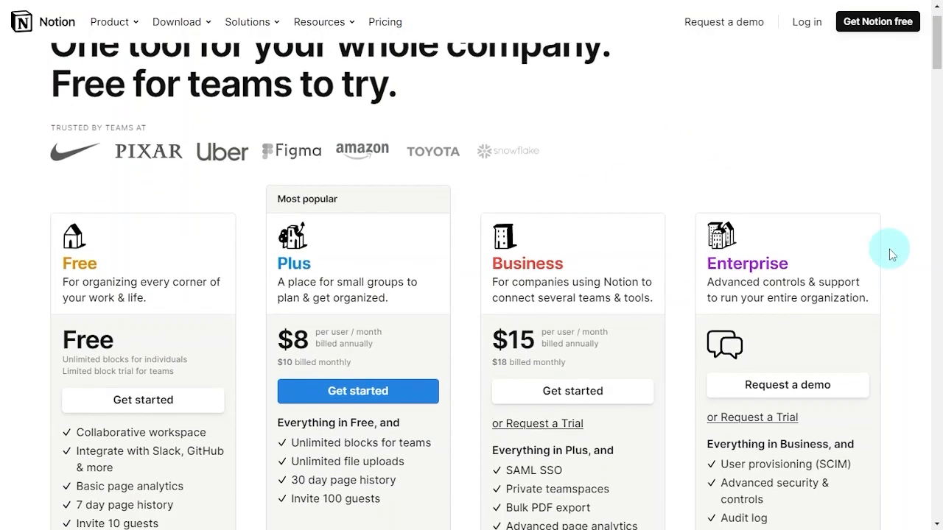
scroll(891, 254, up, 2)
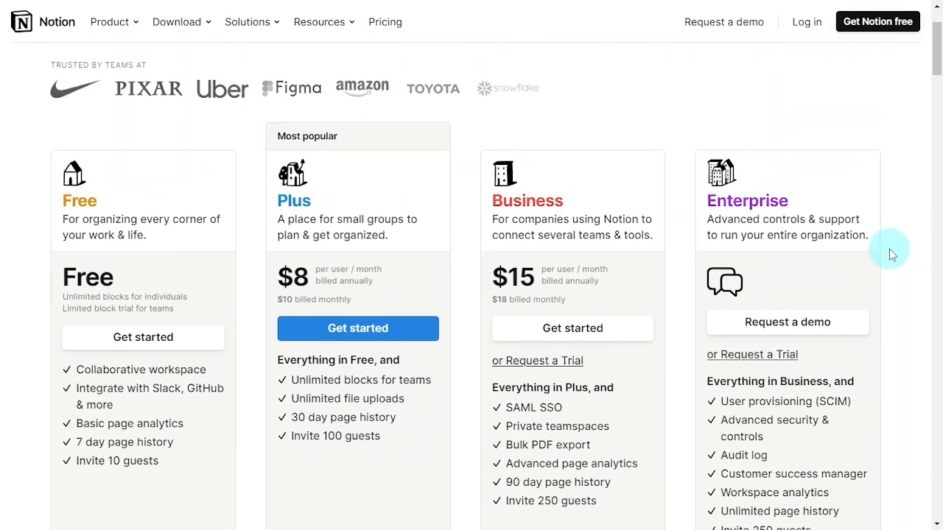
scroll(891, 254, down, 1)
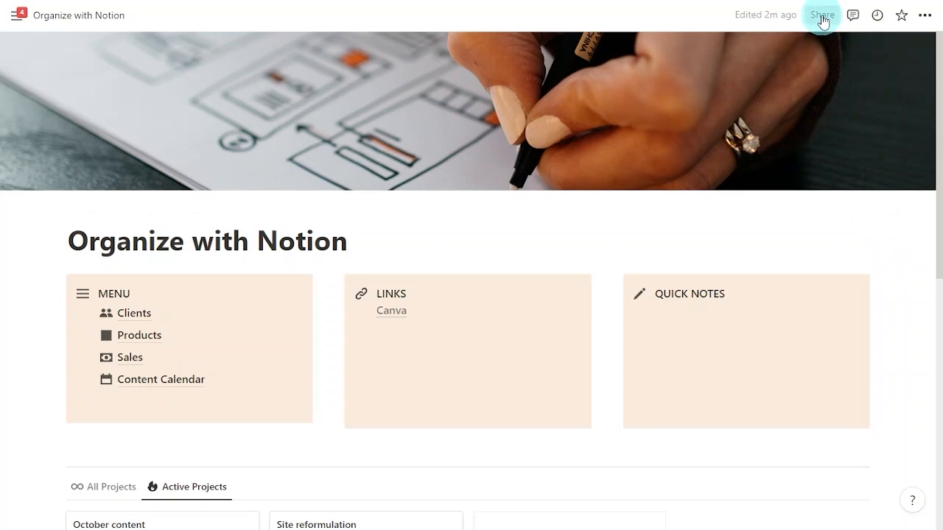
Start a share invite for the Organize with Notion page and add the guest by e-mail address
click(821, 16)
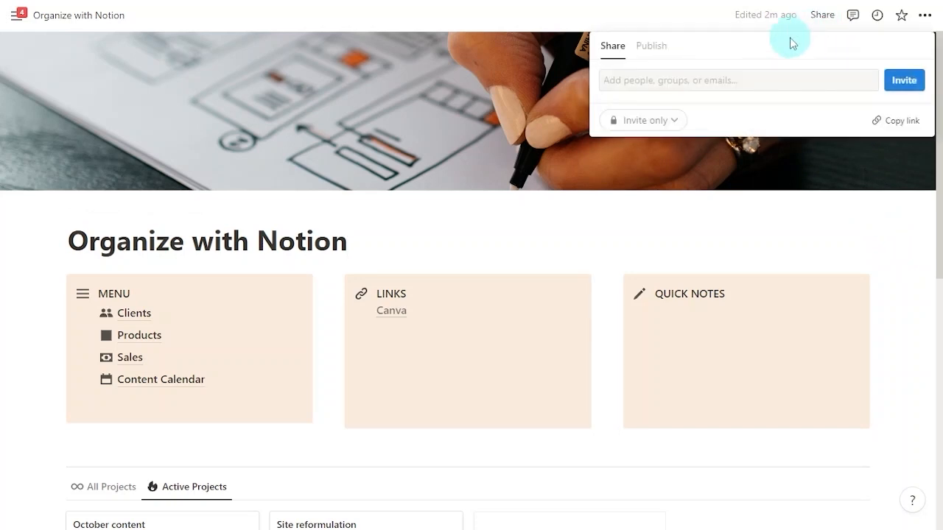
click(738, 80)
key(ctrl+v)
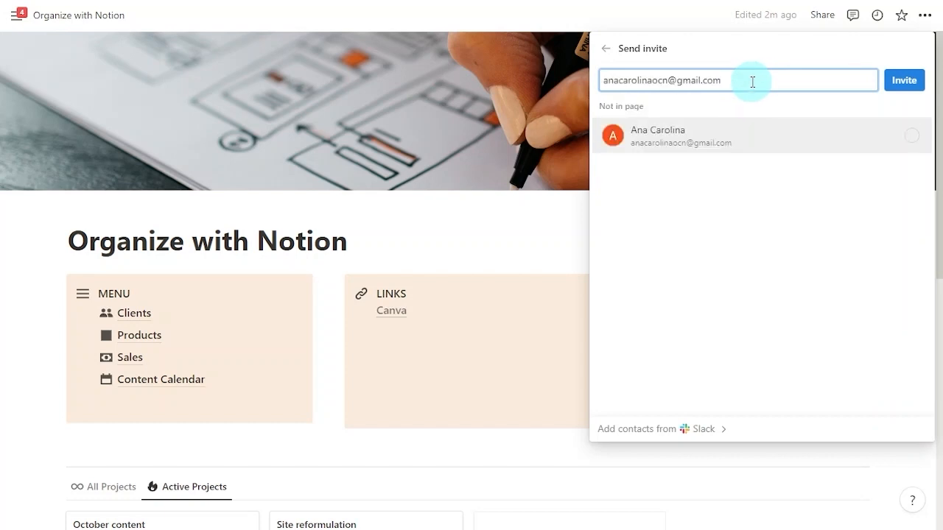
click(830, 143)
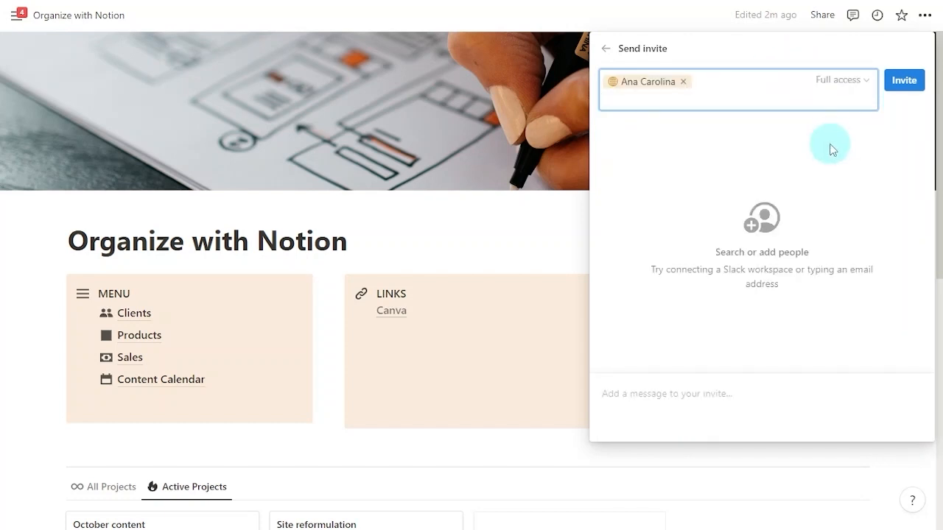
Send the invite with Full access and skip adding the guest to the workspace
click(863, 82)
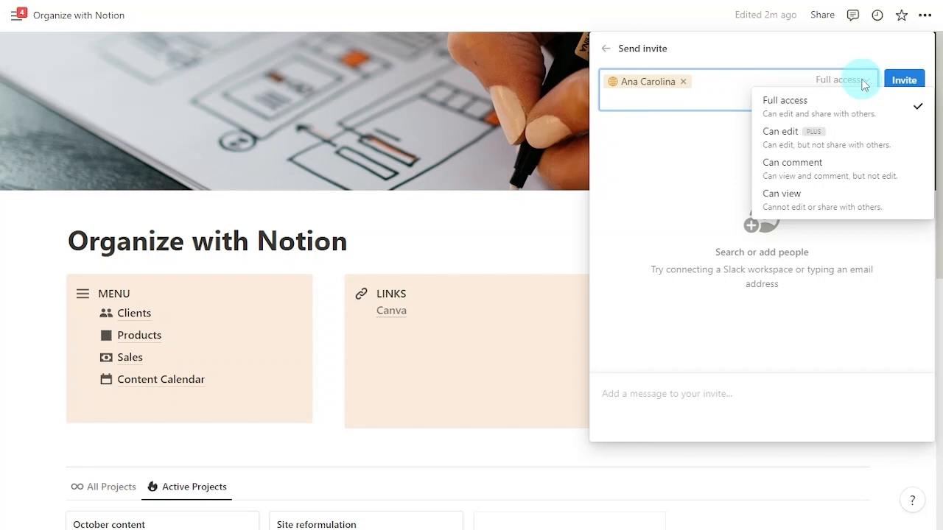
click(913, 83)
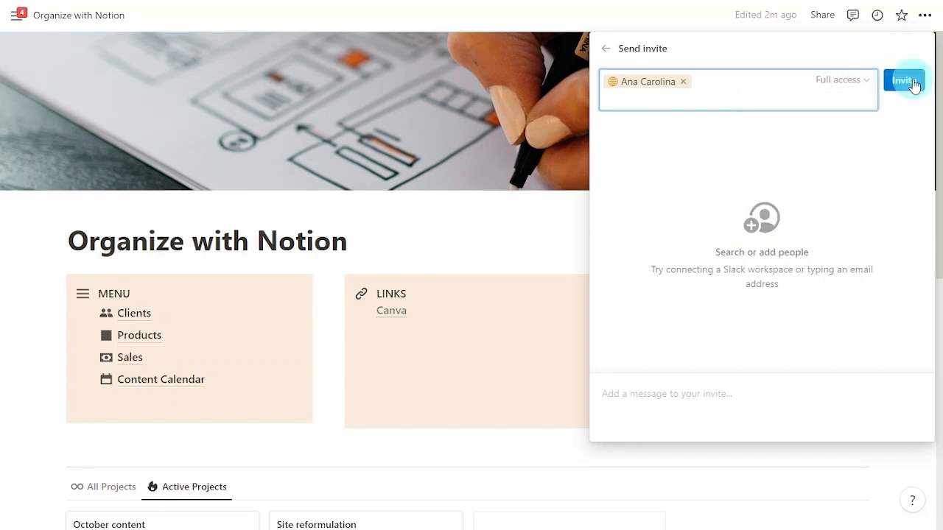
click(913, 83)
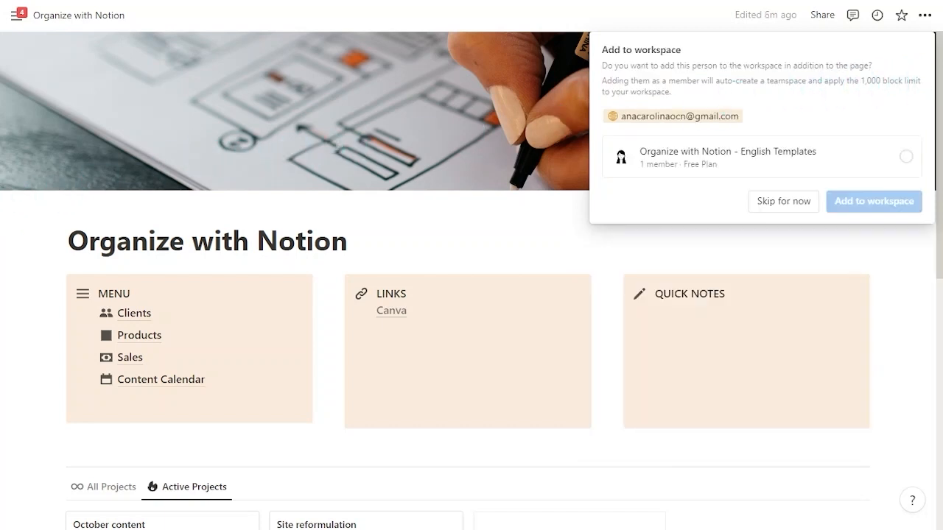
click(775, 204)
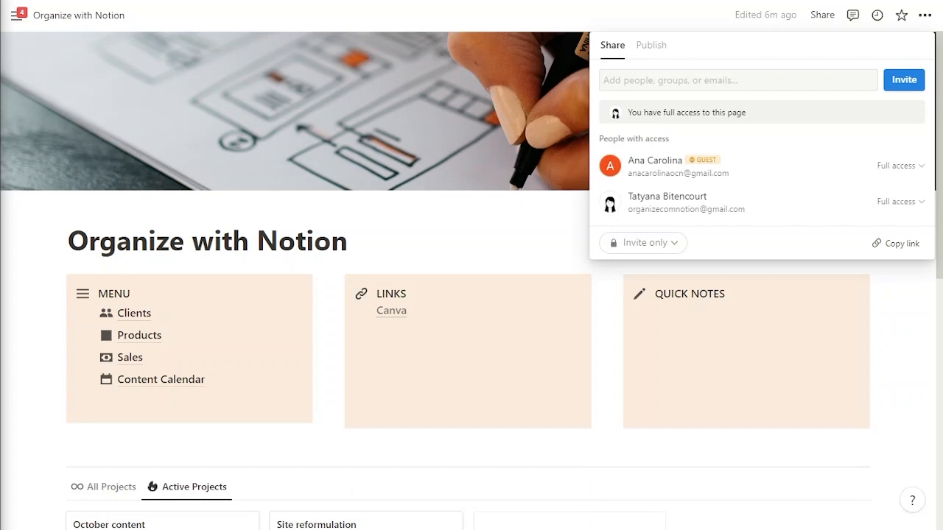
Close the page's sharing settings and look through the All tasks and My tasks views of the Tasks database
click(494, 246)
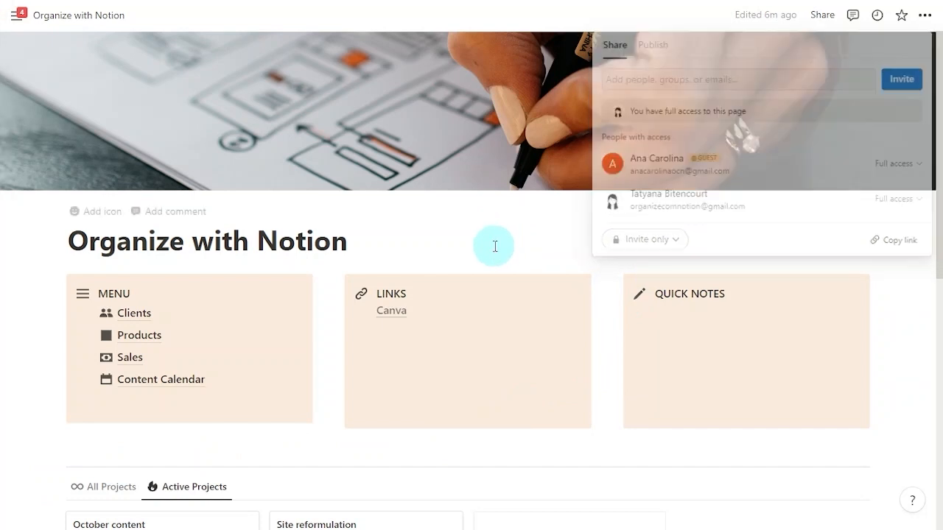
scroll(496, 245, down, 4)
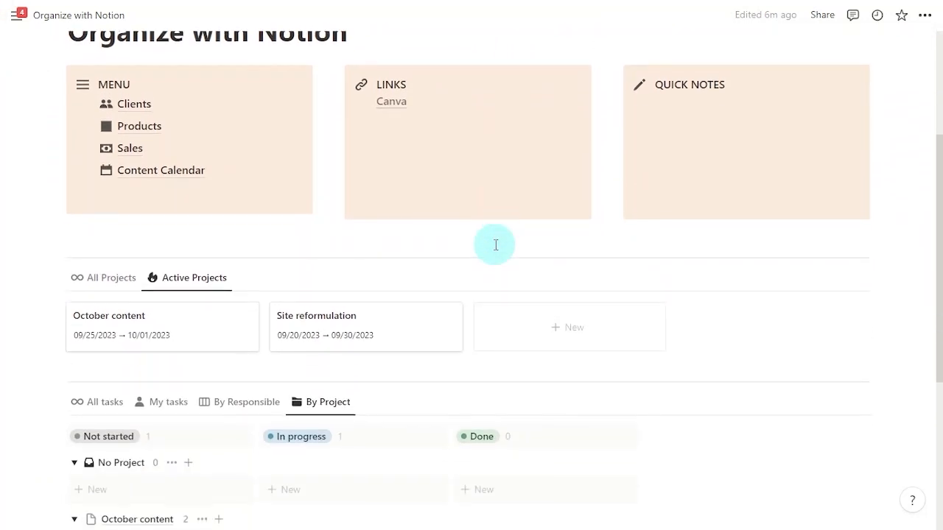
scroll(493, 247, down, 2)
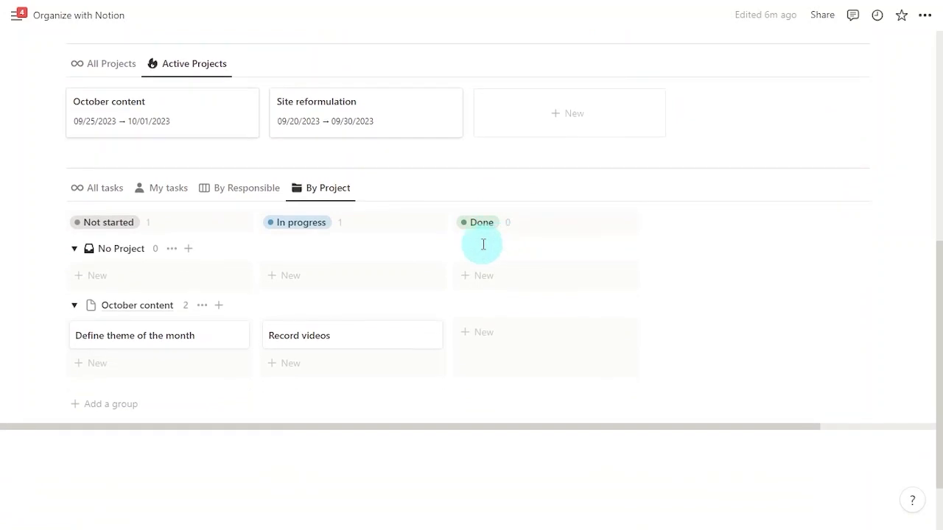
click(96, 193)
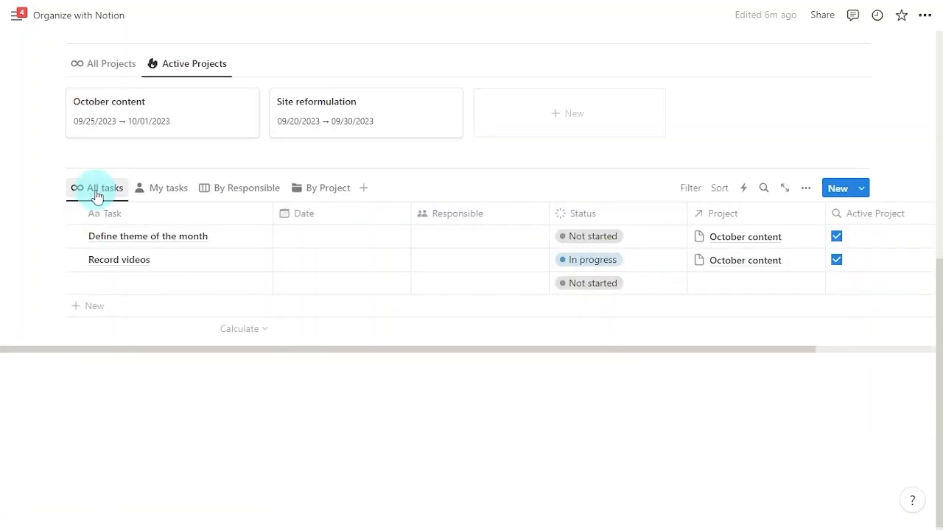
click(168, 188)
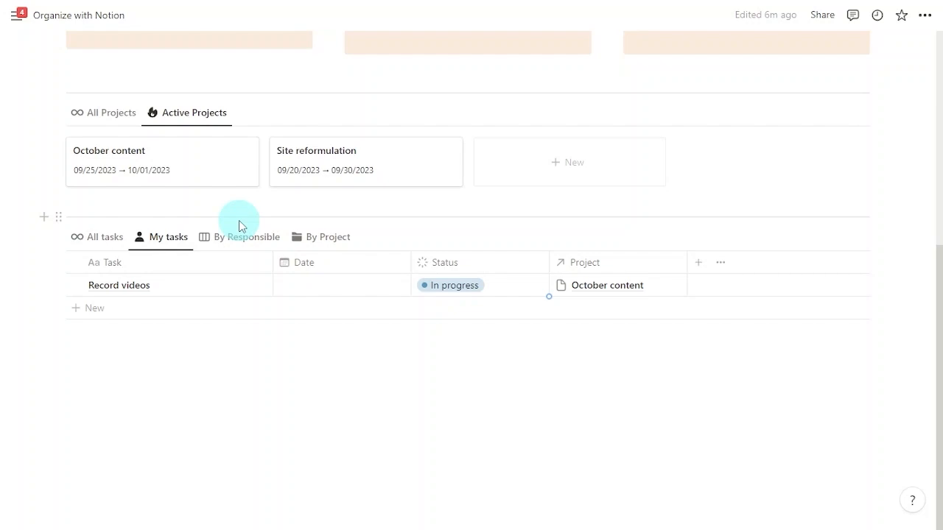
Open the Tasks database as its own page and review the guest's access-level options in its sharing settings
click(59, 238)
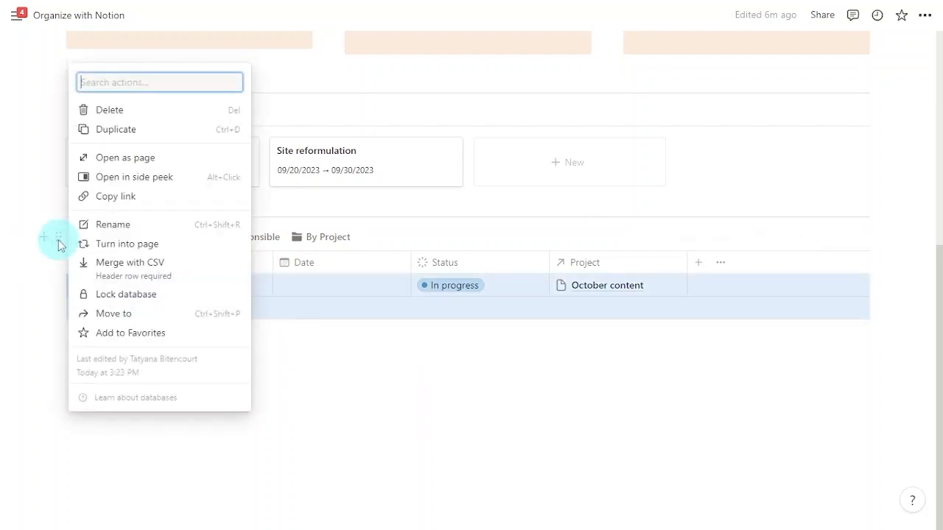
click(177, 163)
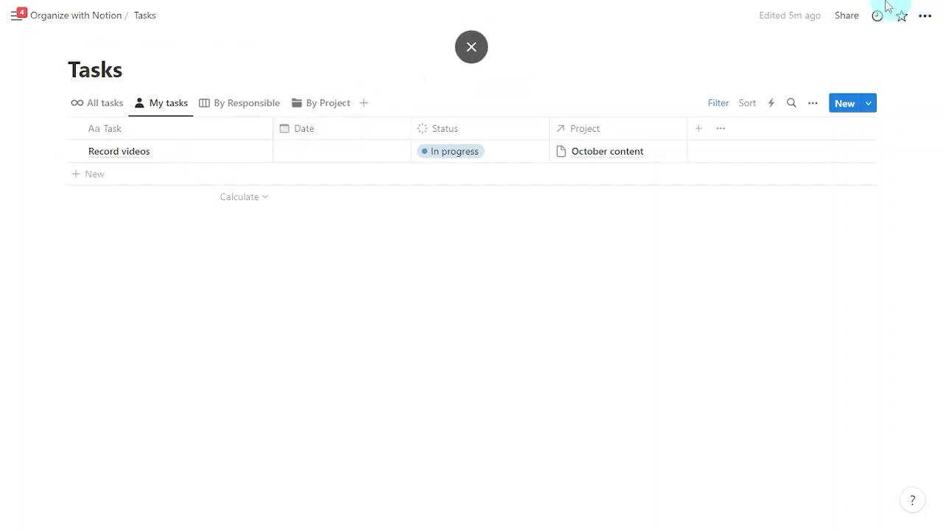
click(844, 16)
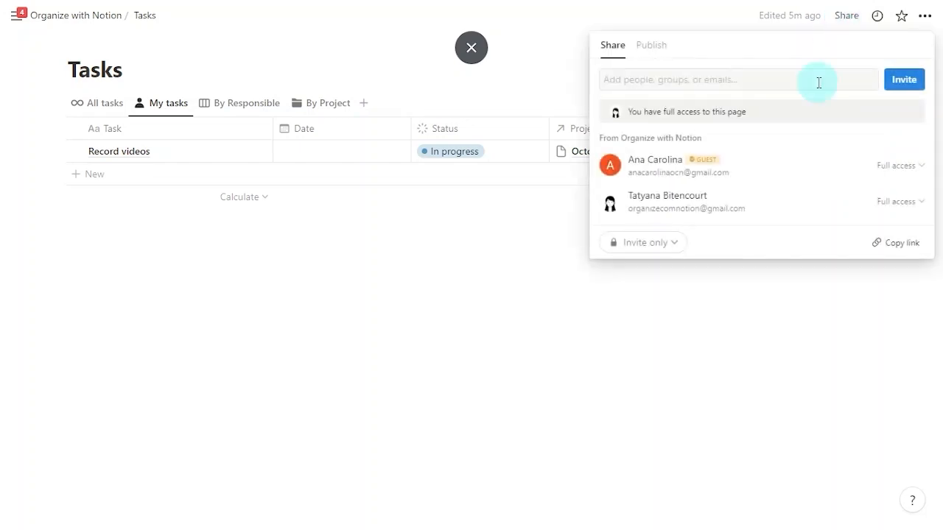
click(898, 168)
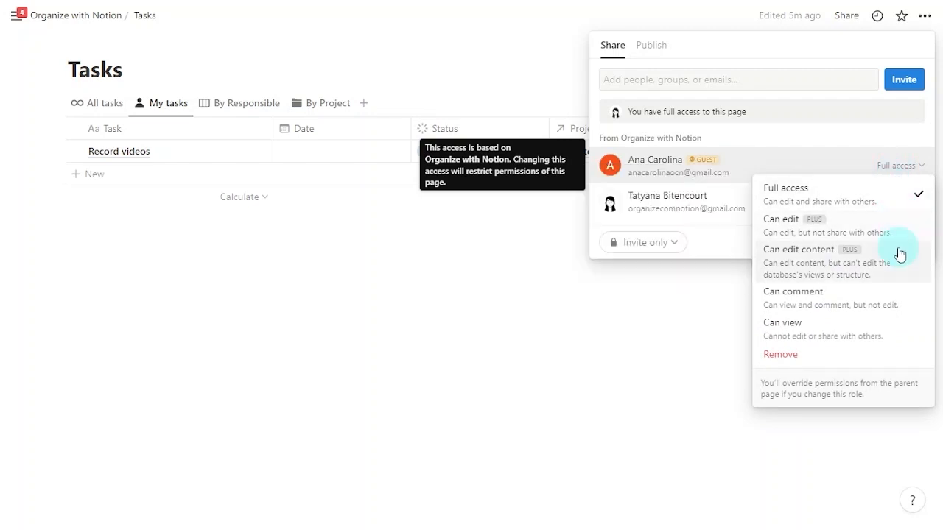
mouse_move(900, 270)
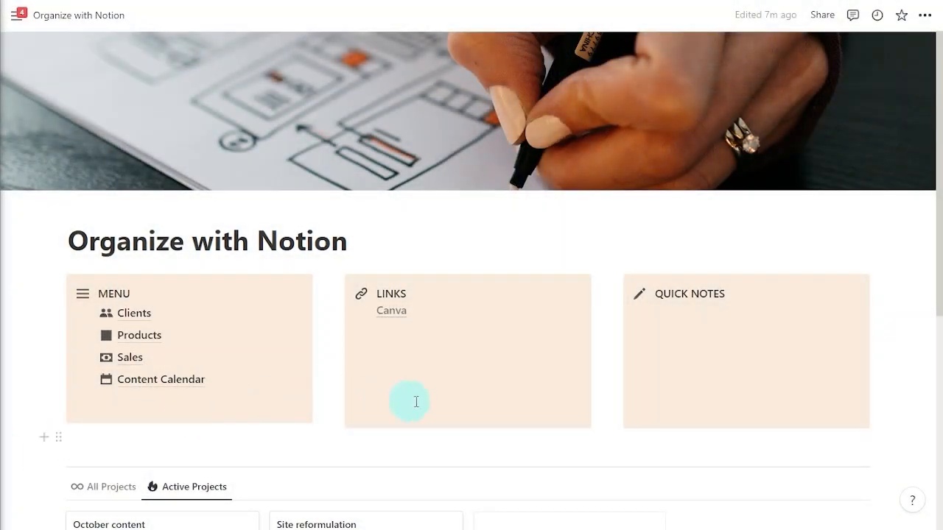
Open the Record videos task from the My tasks view and post the comment "this is a new comment!"
scroll(929, 254, down, 5)
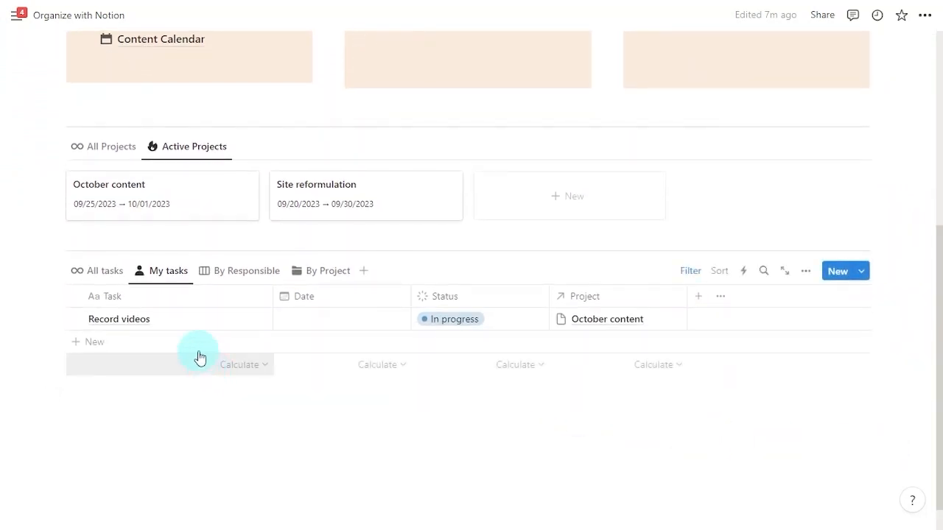
click(245, 322)
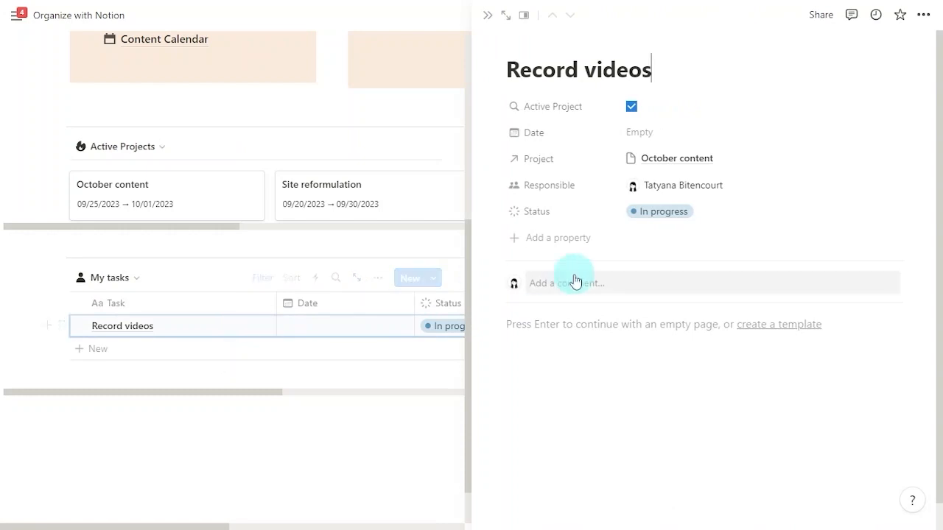
click(645, 285)
text(this)
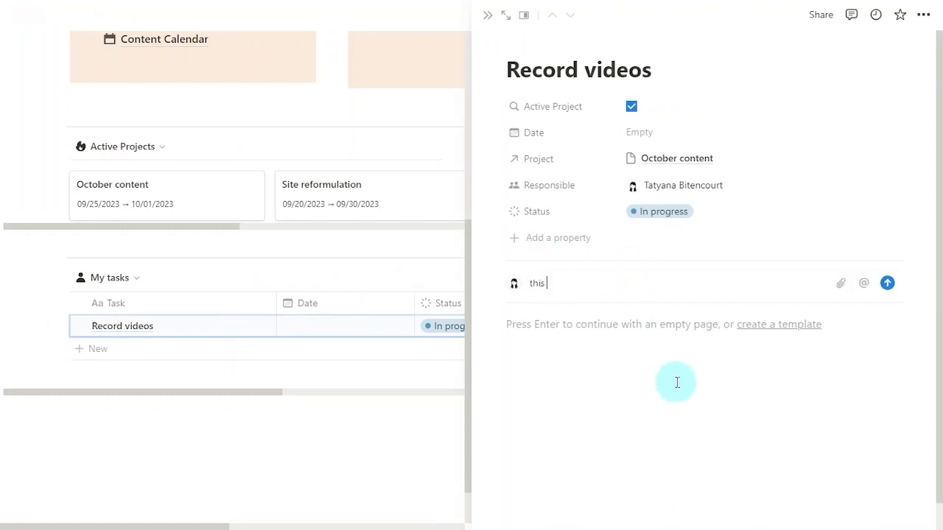
text( is a new comment!)
key(Return)
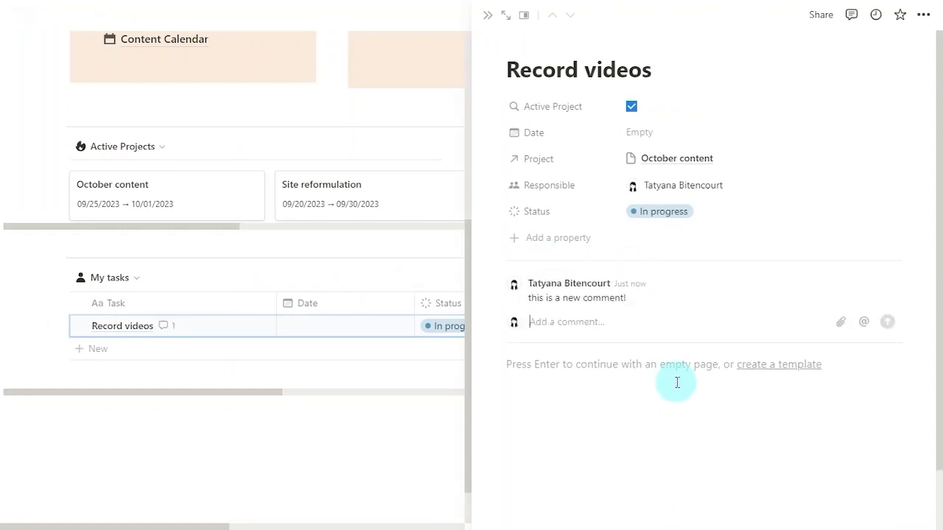
Post a second comment on the Record videos task that mentions the guest and says "check this"
click(864, 324)
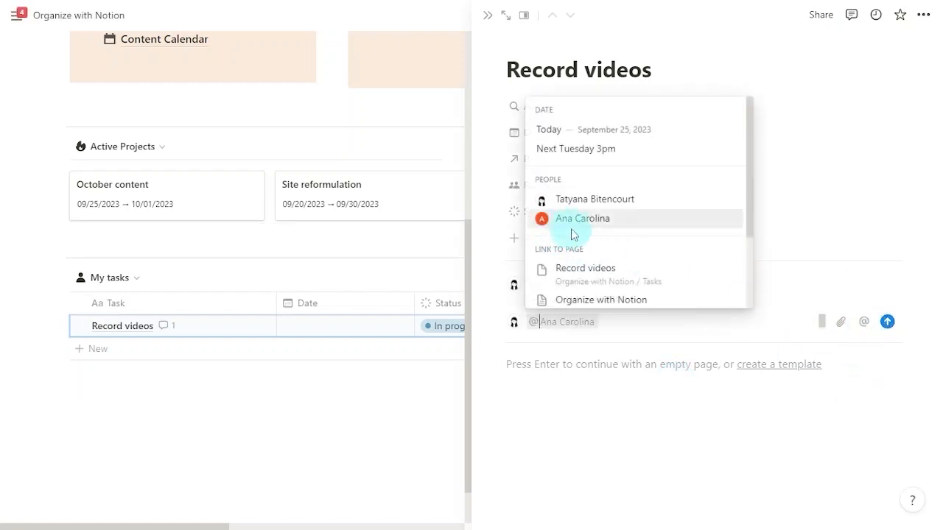
key(Return)
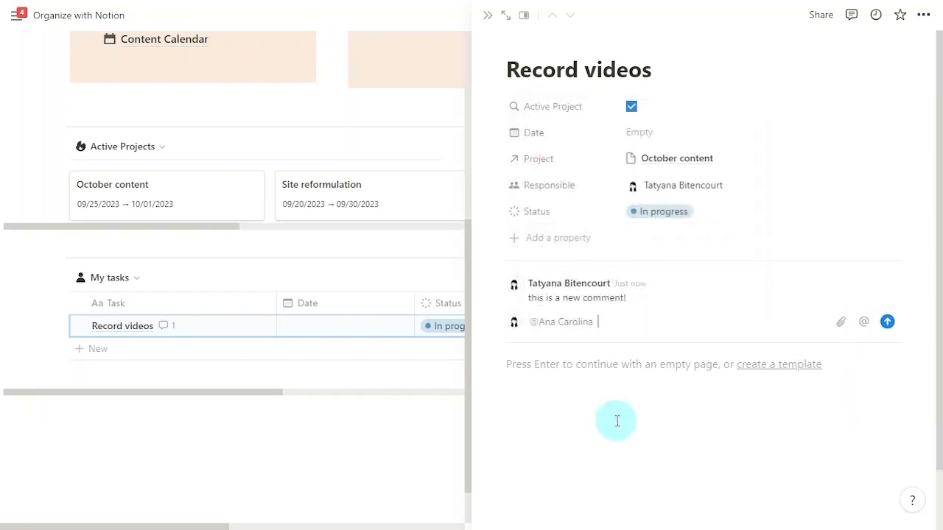
text(check this)
key(Return)
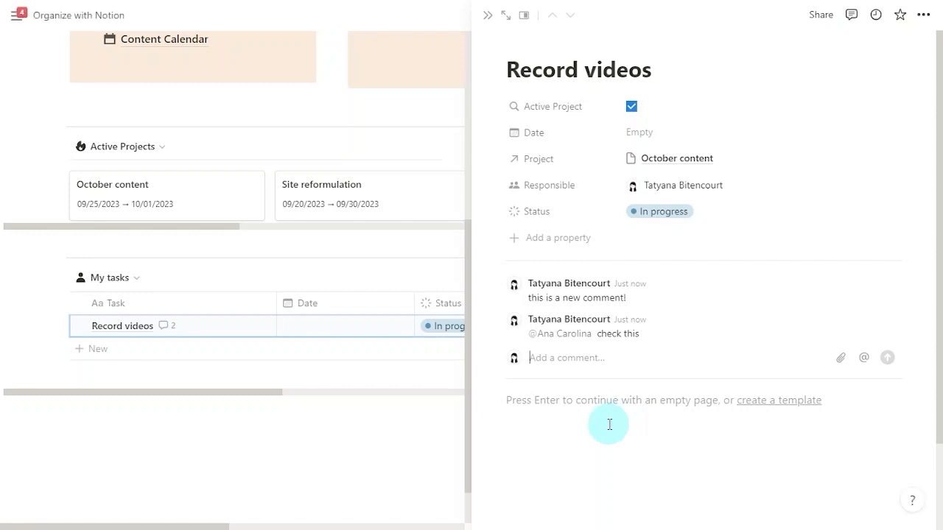
Write "record first video" in the body of the Record videos task page
click(612, 416)
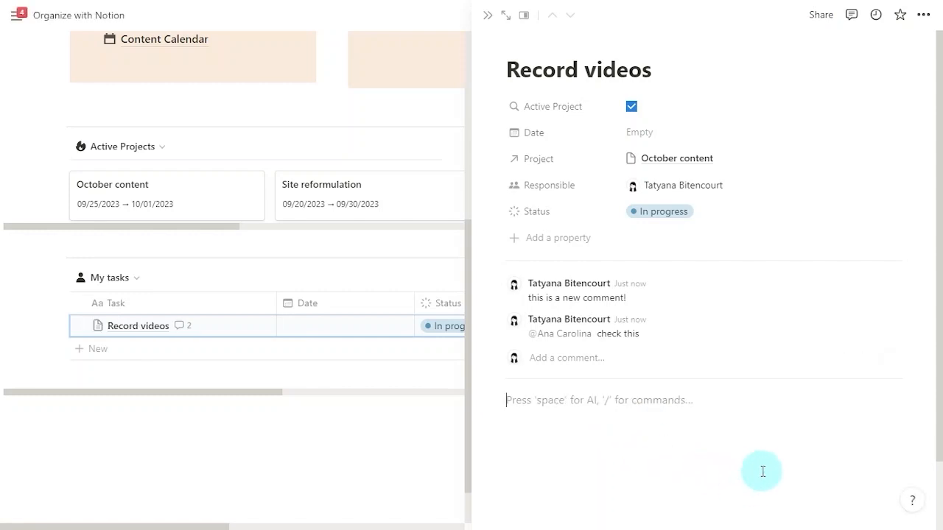
text(record firs vid)
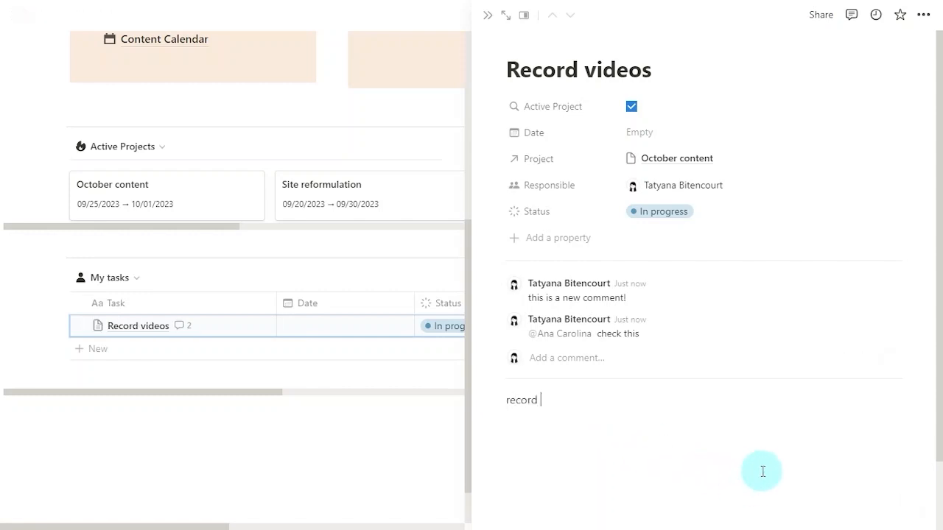
key(BackSpace)
key(BackSpace)
key(BackSpace)
key(BackSpace)
key(BackSpace)
text(st video)
Attach the inline comment "another comment" to the whole "record first video" line
key(ctrl+shift+Left)
key(ctrl+shift+Left)
key(ctrl+shift+Left)
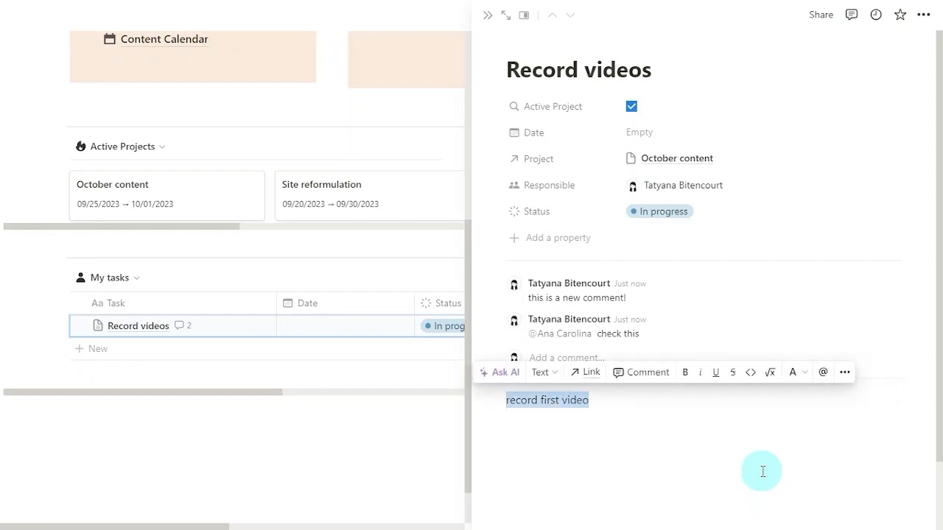
scroll(762, 471, down, 2)
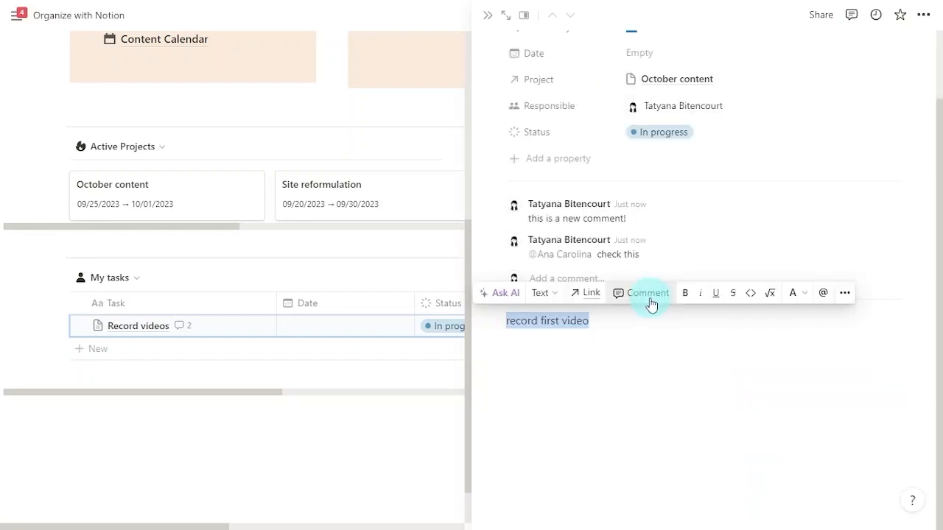
click(652, 302)
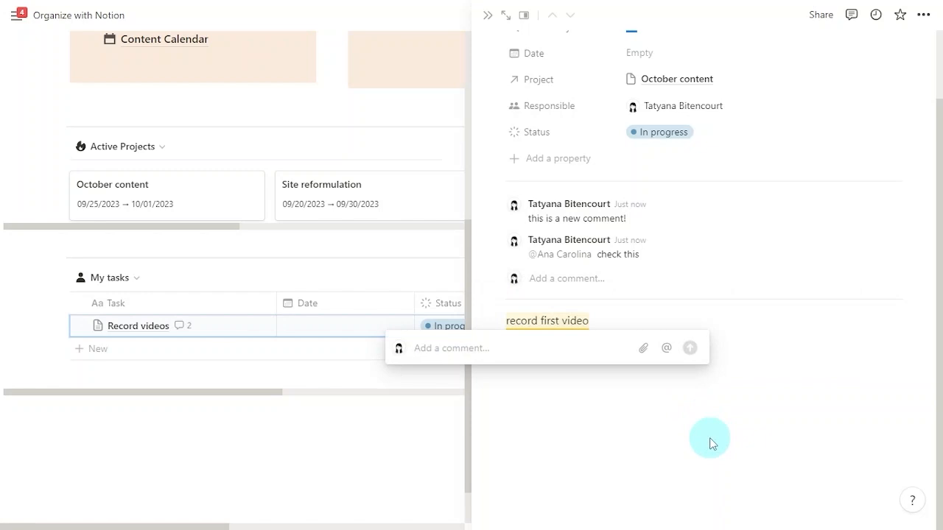
text(anothe)
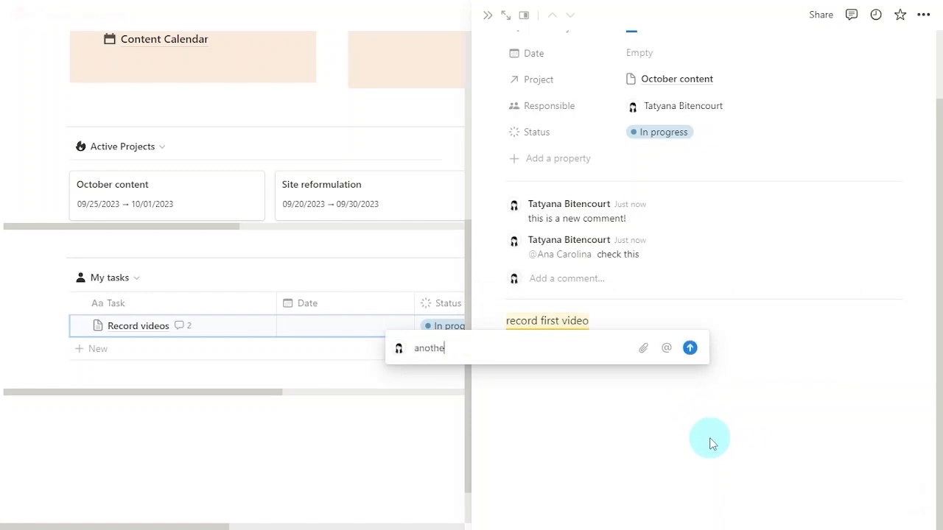
text(r comment)
click(690, 348)
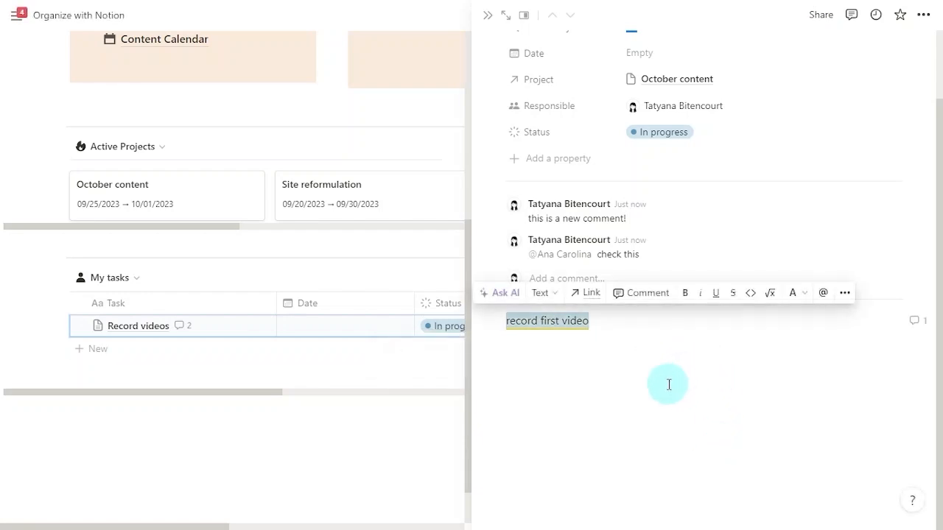
Leave an empty line under "record first video" and mention the guest on the line below it
click(666, 381)
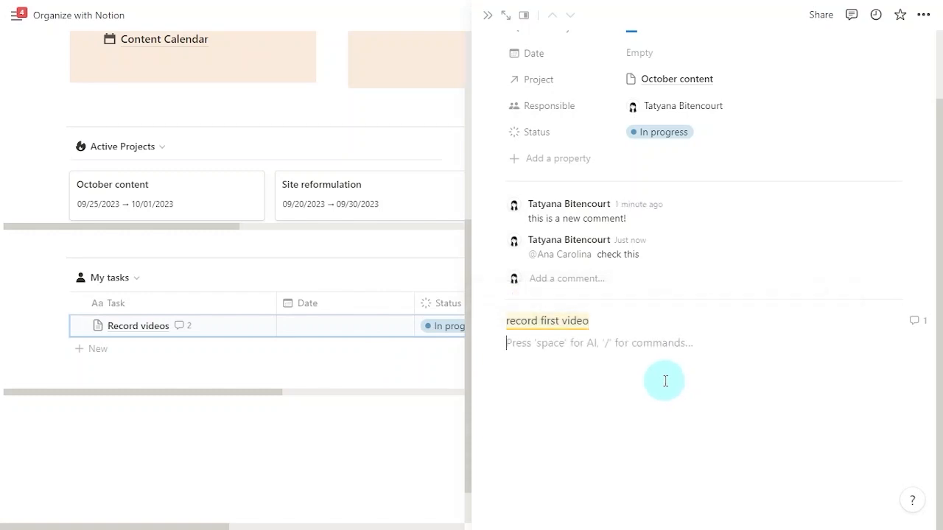
key(Return)
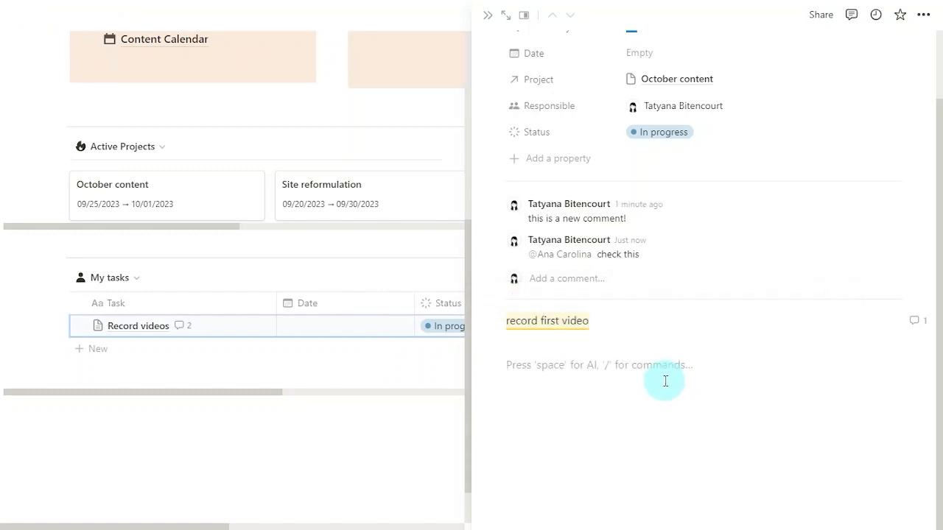
text(@)
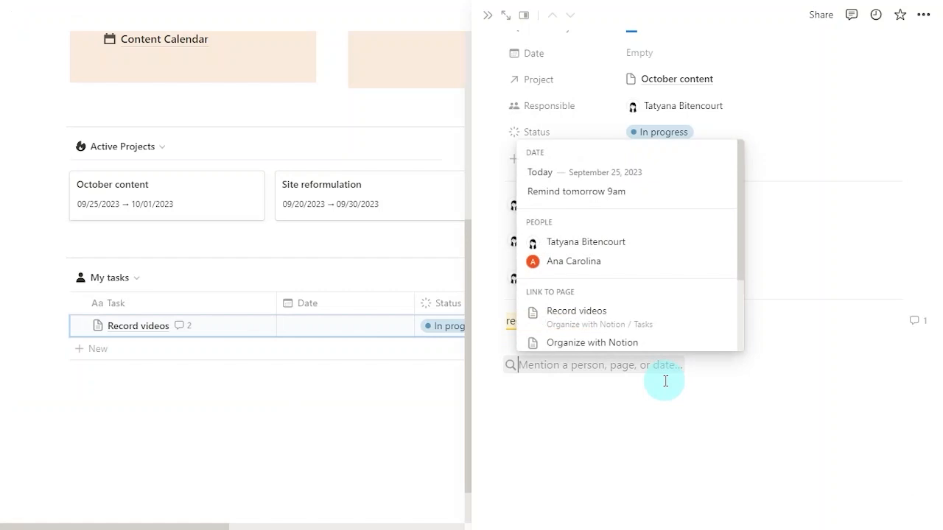
text(ana)
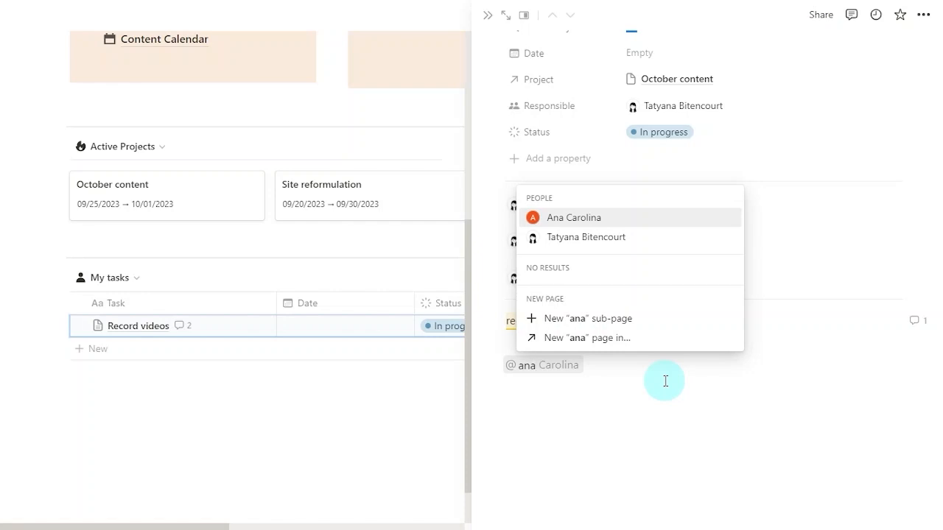
key(Return)
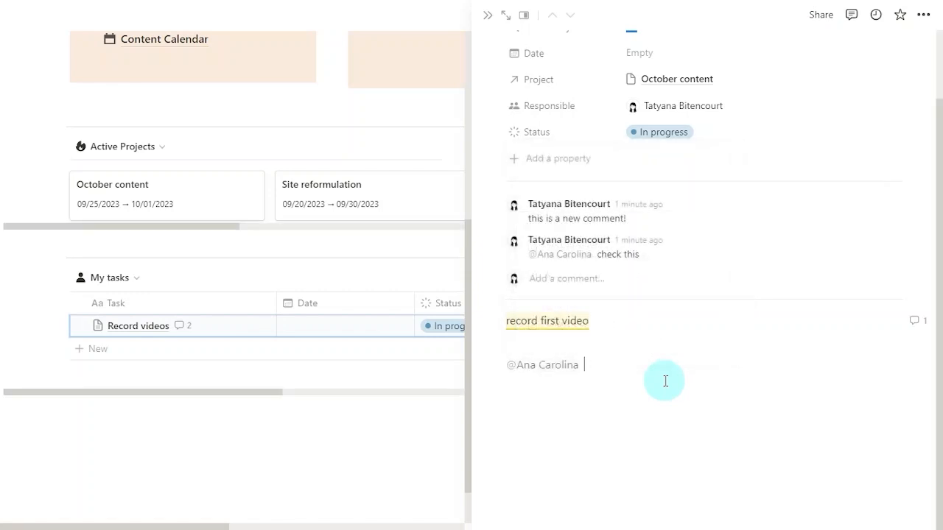
Check the workspace's Updates inbox for notifications and return to the Record videos task page
click(14, 15)
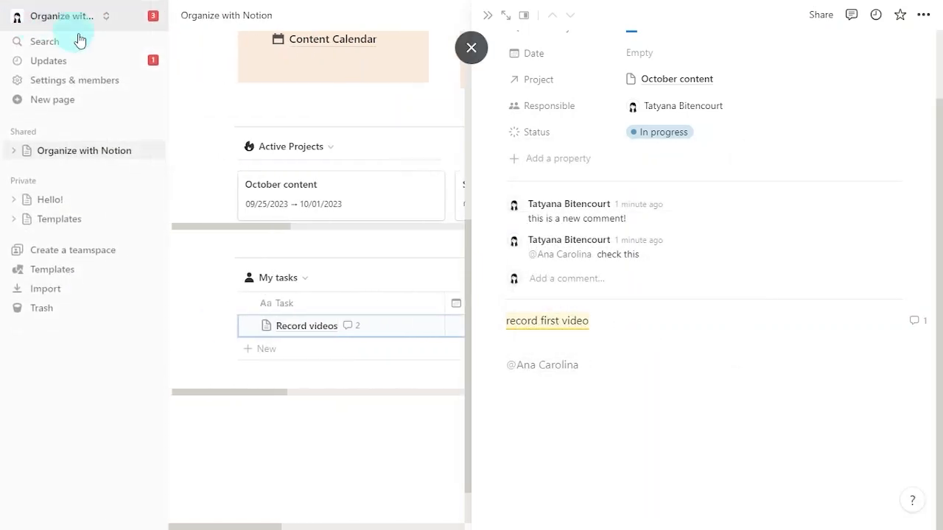
click(96, 69)
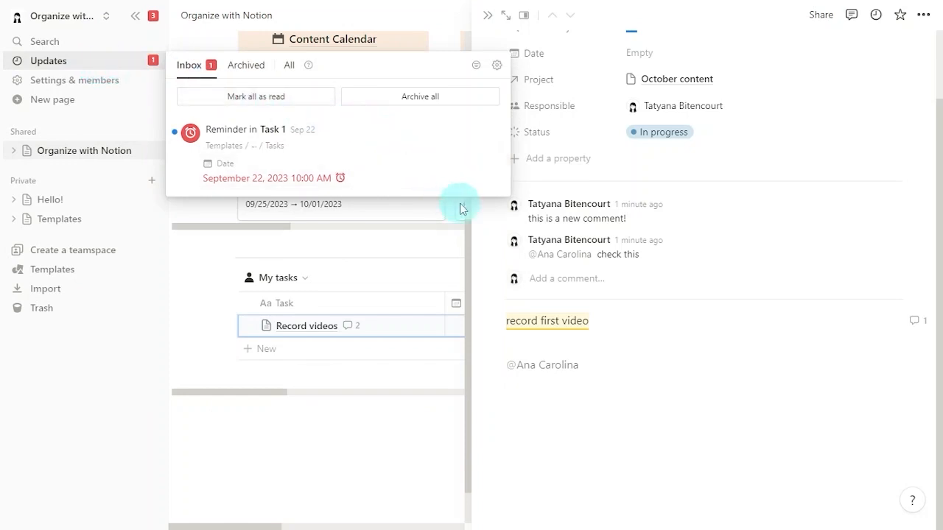
click(136, 20)
click(135, 21)
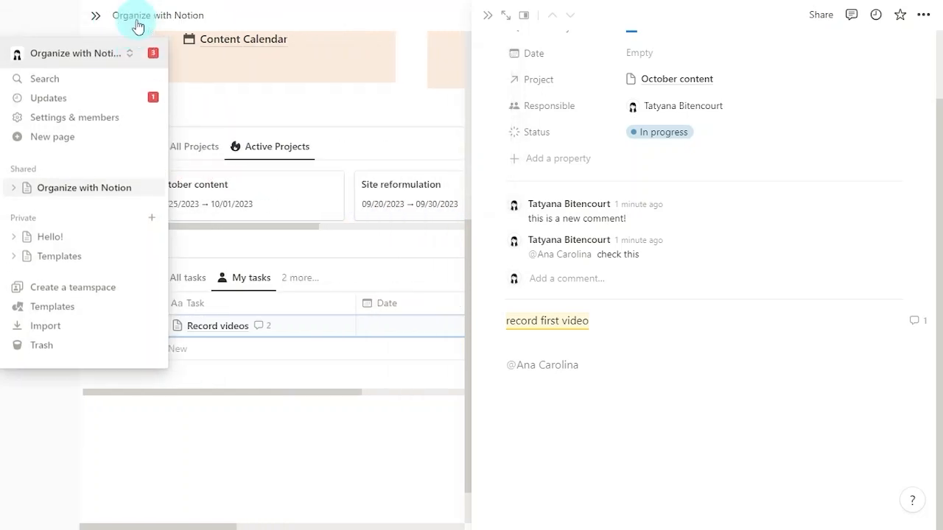
click(560, 389)
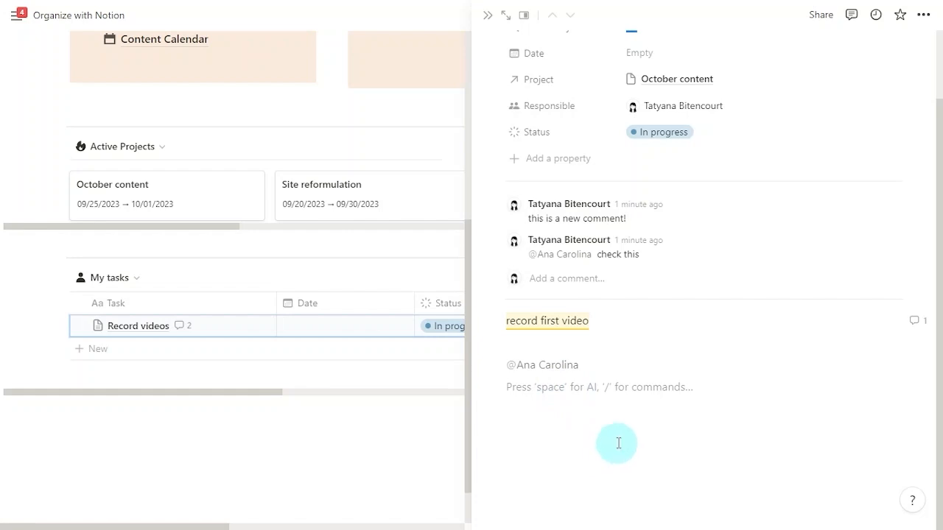
Add a Tomorrow reminder after the guest mention in the page body, followed by the text "need your help"
click(661, 363)
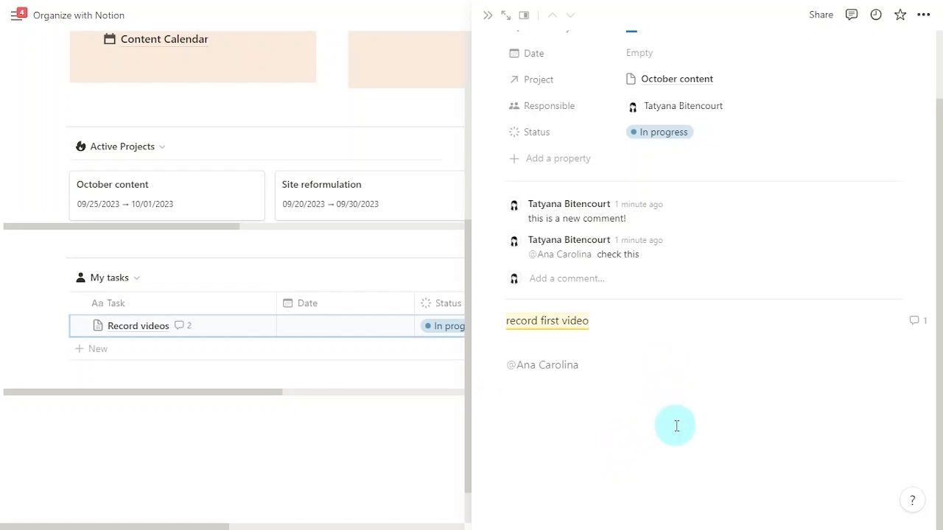
text(@remind)
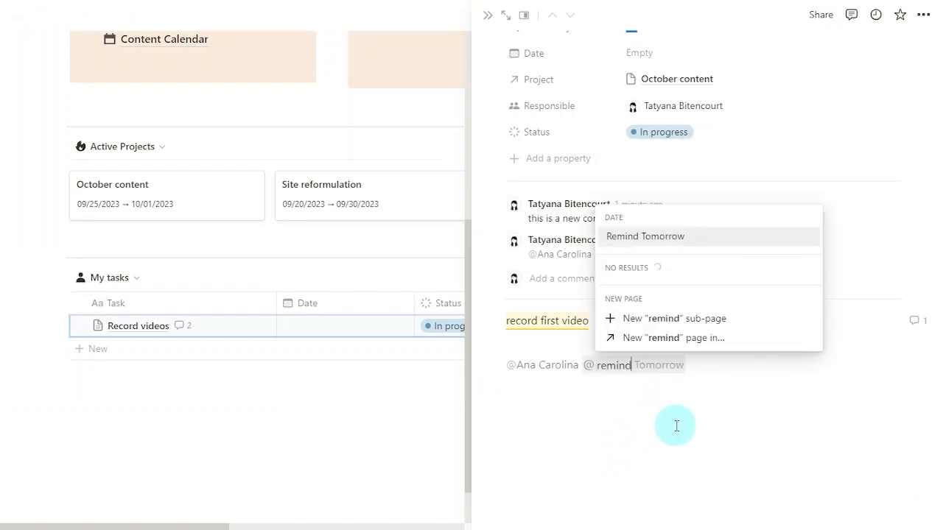
key(Return)
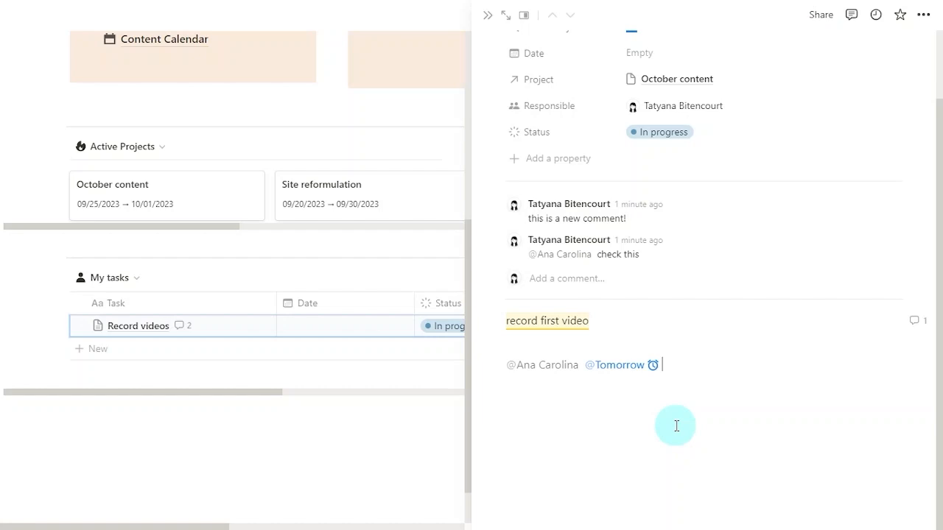
text(need your th)
key(BackSpace)
key(BackSpace)
text(help)
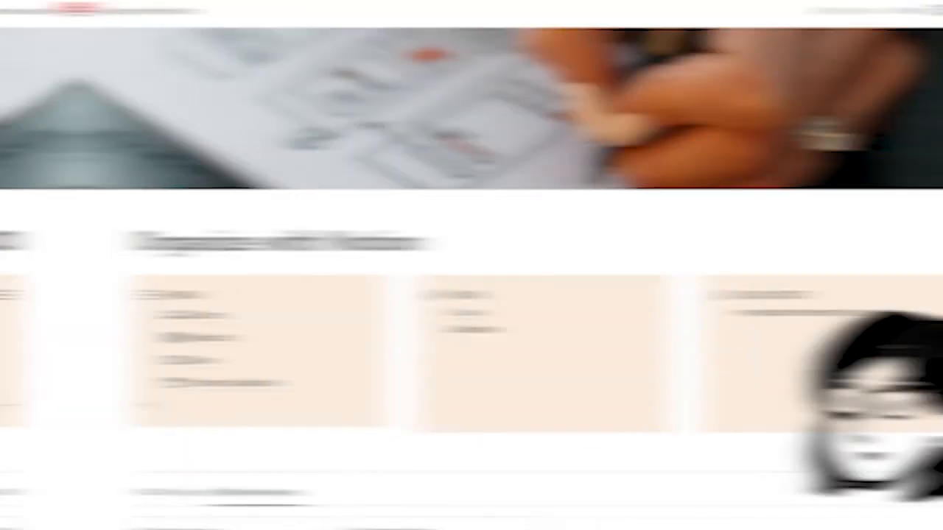